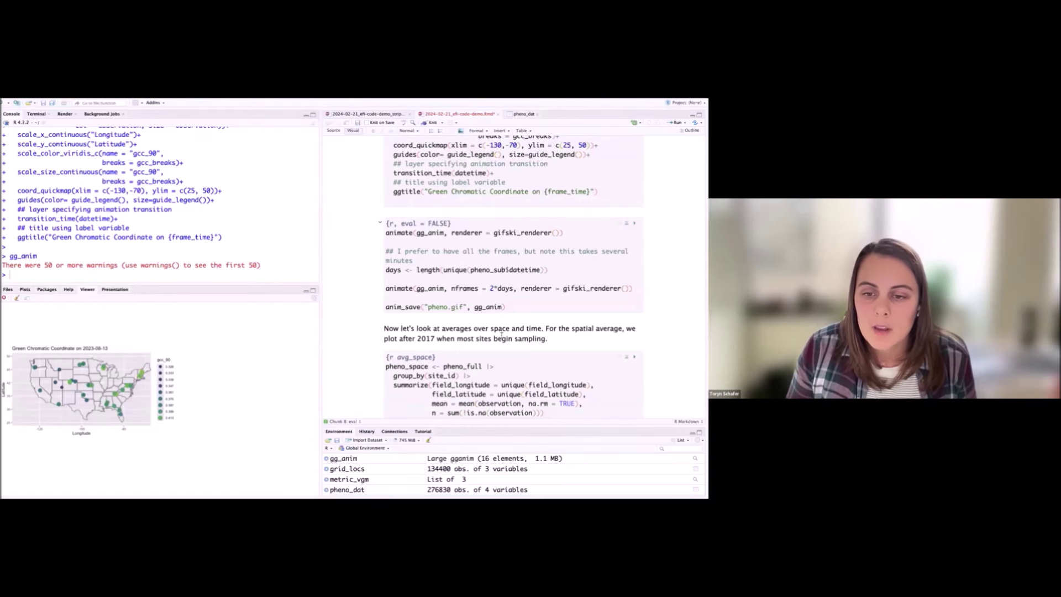
# - Run the avg_space chunk to average observations per site and plot the means against longitude and latitude
pyautogui.scroll(-1, 470, 328)
pyautogui.scroll(-5, 470, 329)
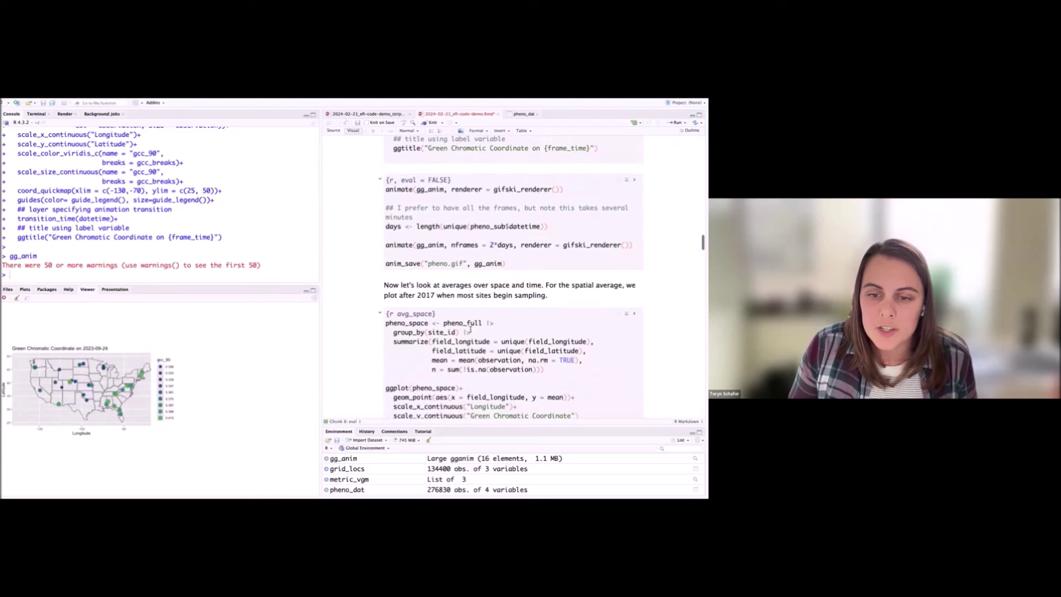
pyautogui.scroll(-2, 471, 329)
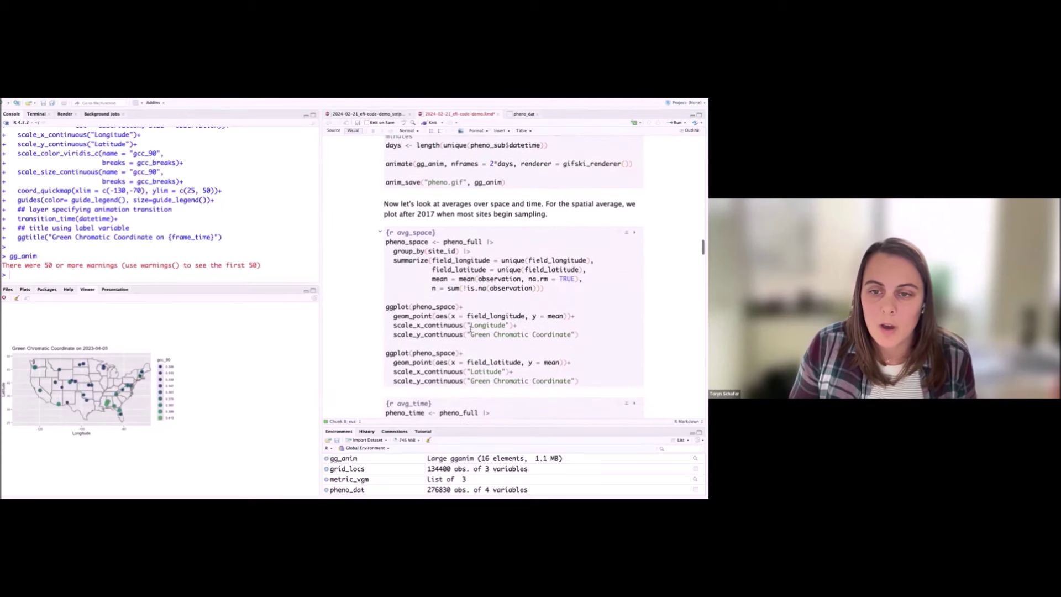
pyautogui.click(393, 250)
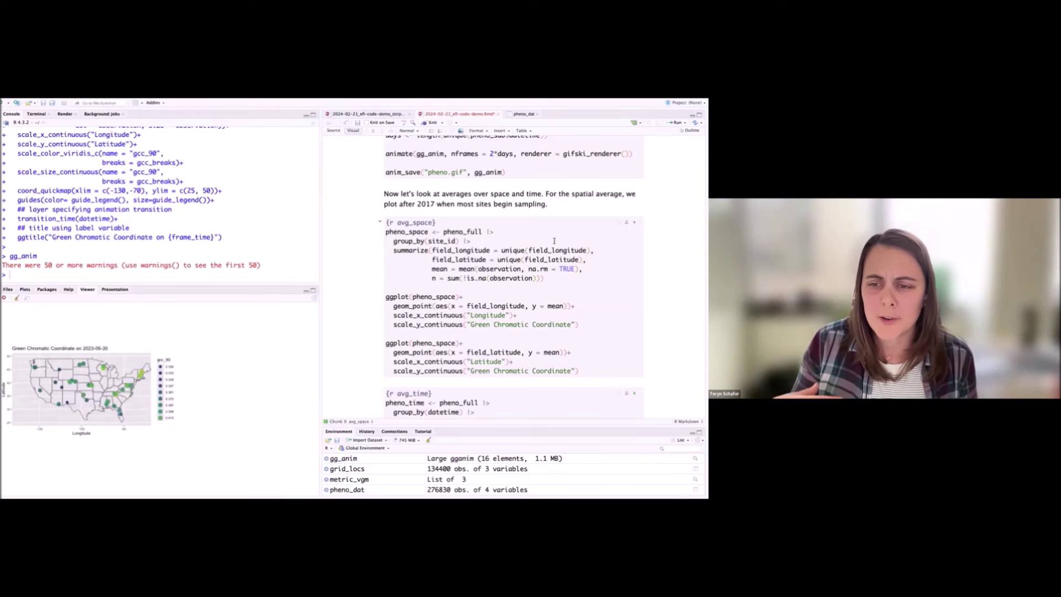
pyautogui.scroll(-2, 600, 245)
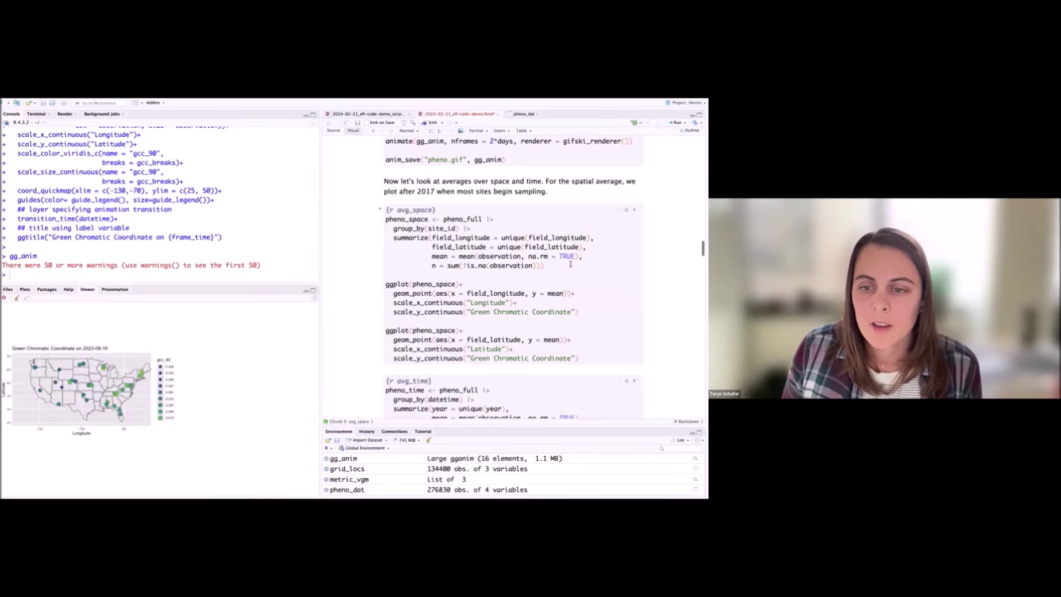
pyautogui.click(601, 245)
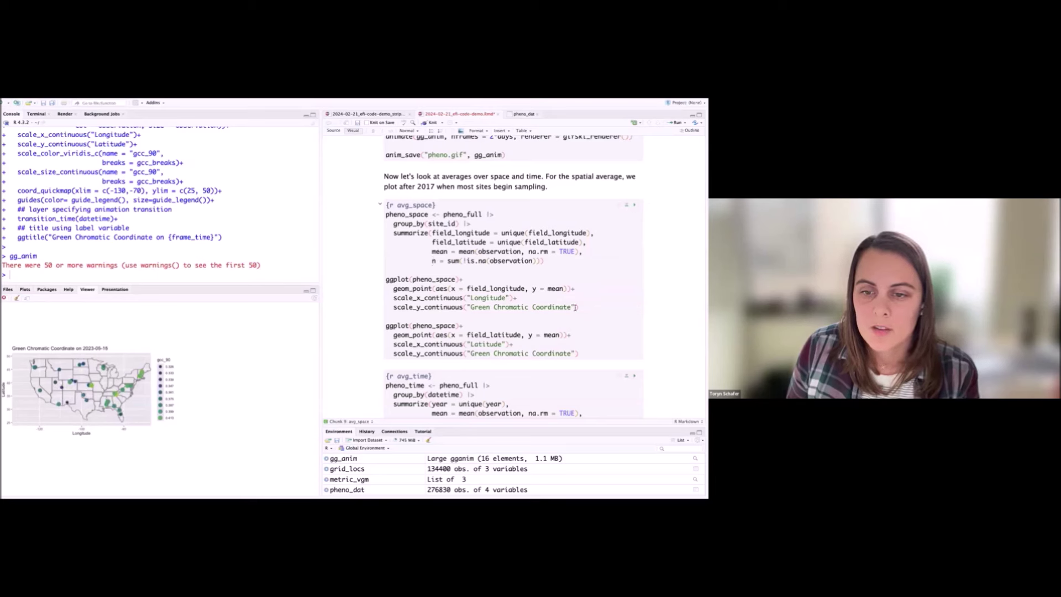
pyautogui.press('super+shift+Return')
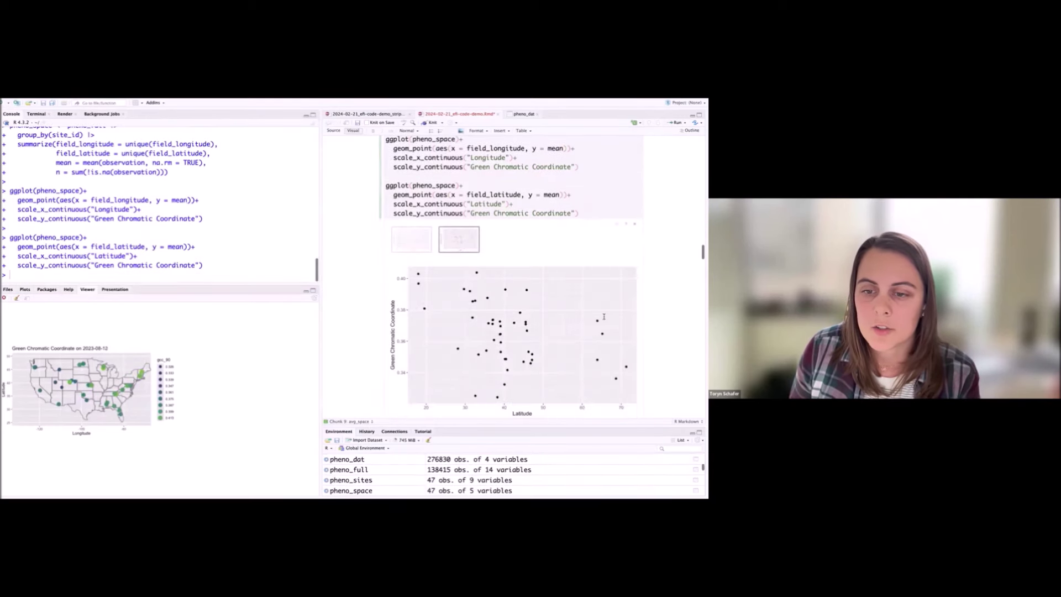
# - Compare the avg_space chunk's longitude and latitude plots of mean green chromatic coordinate
pyautogui.scroll(-1, 506, 328)
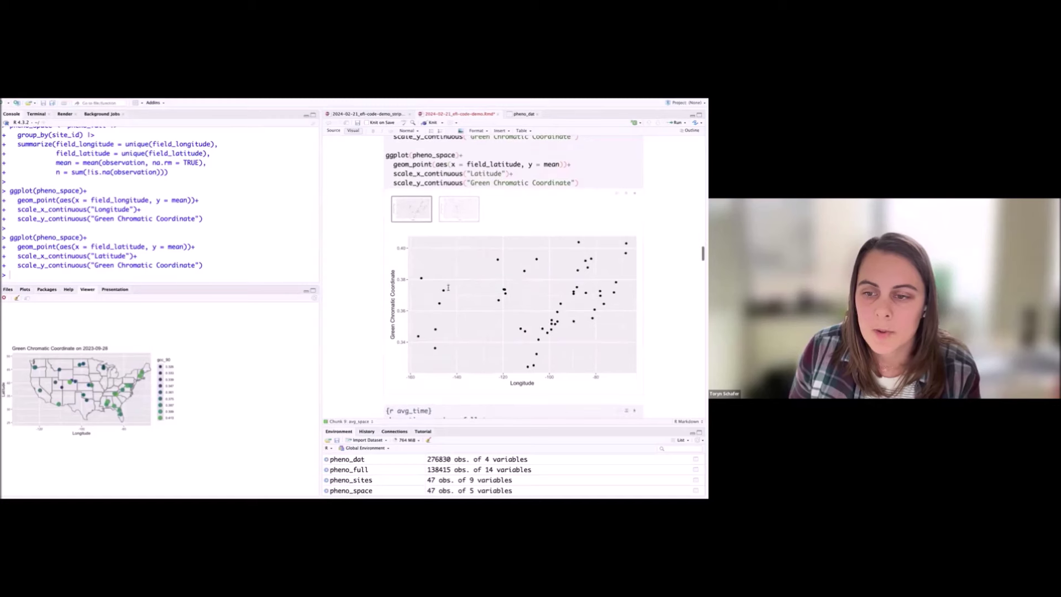
pyautogui.scroll(-1, 507, 328)
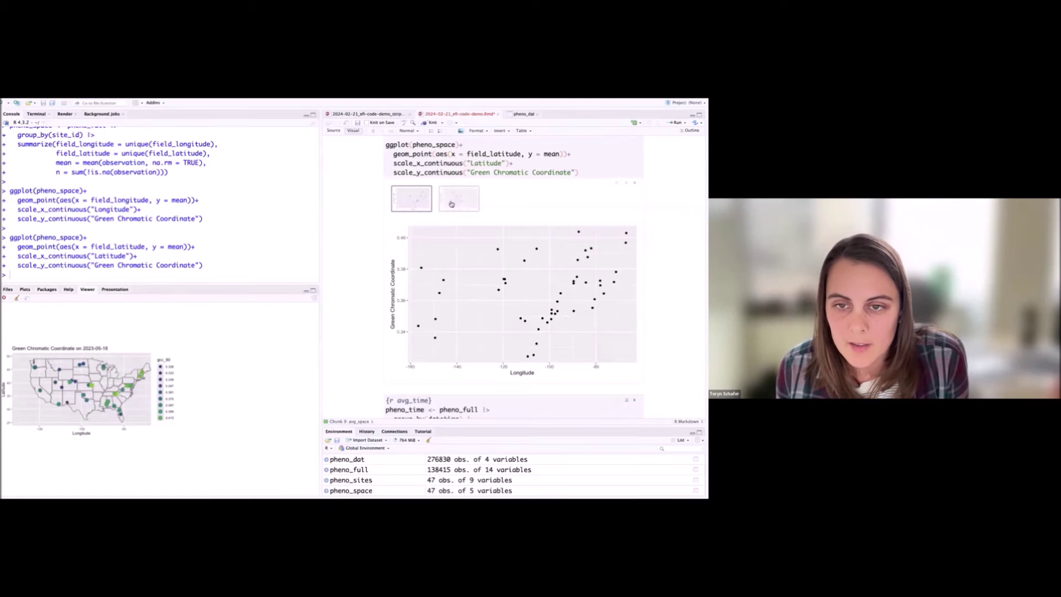
pyautogui.click(469, 204)
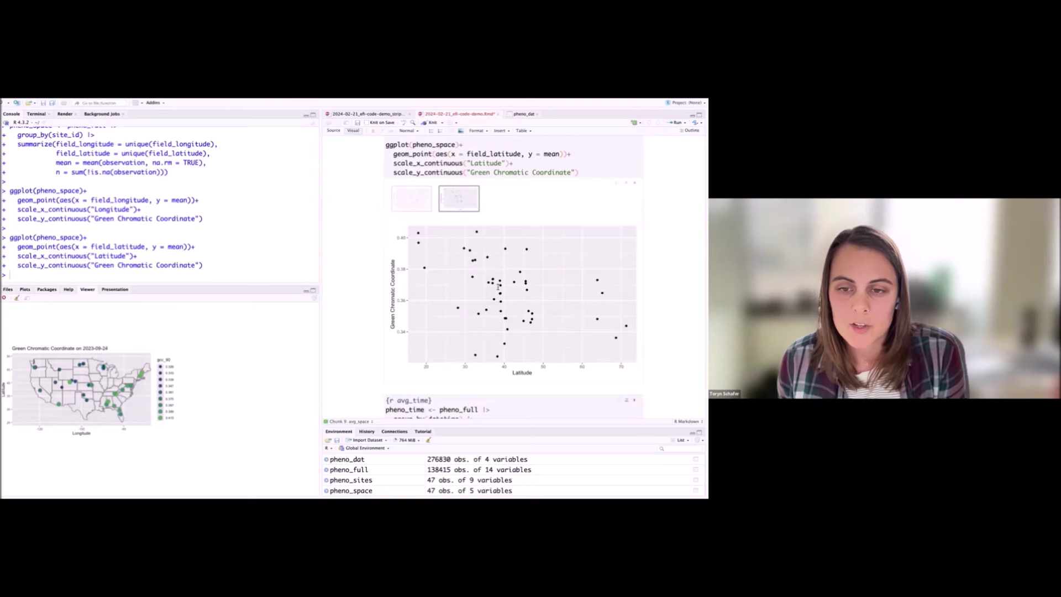
pyautogui.click(404, 201)
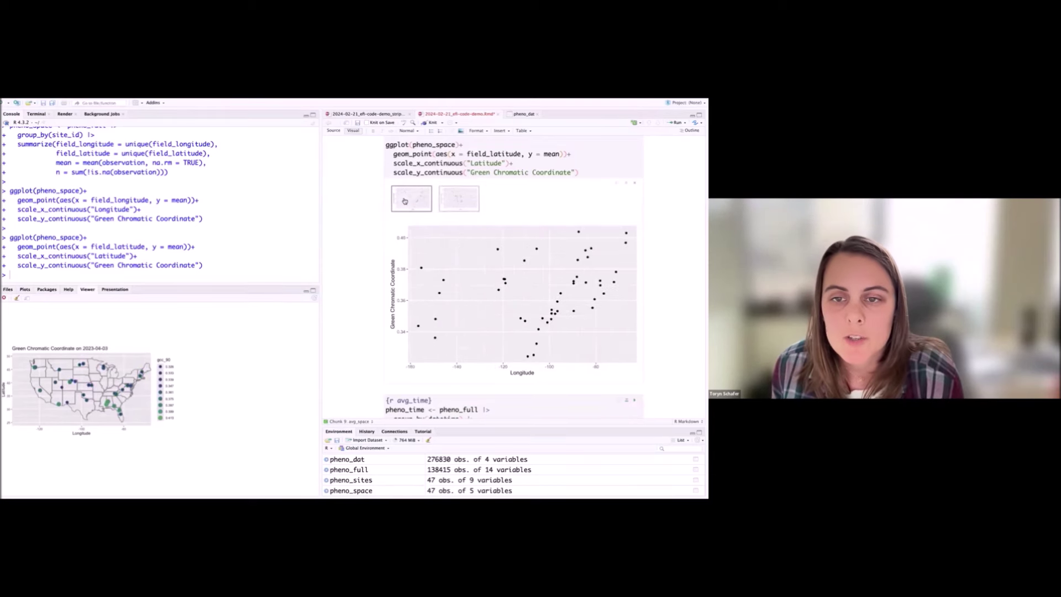
pyautogui.click(450, 201)
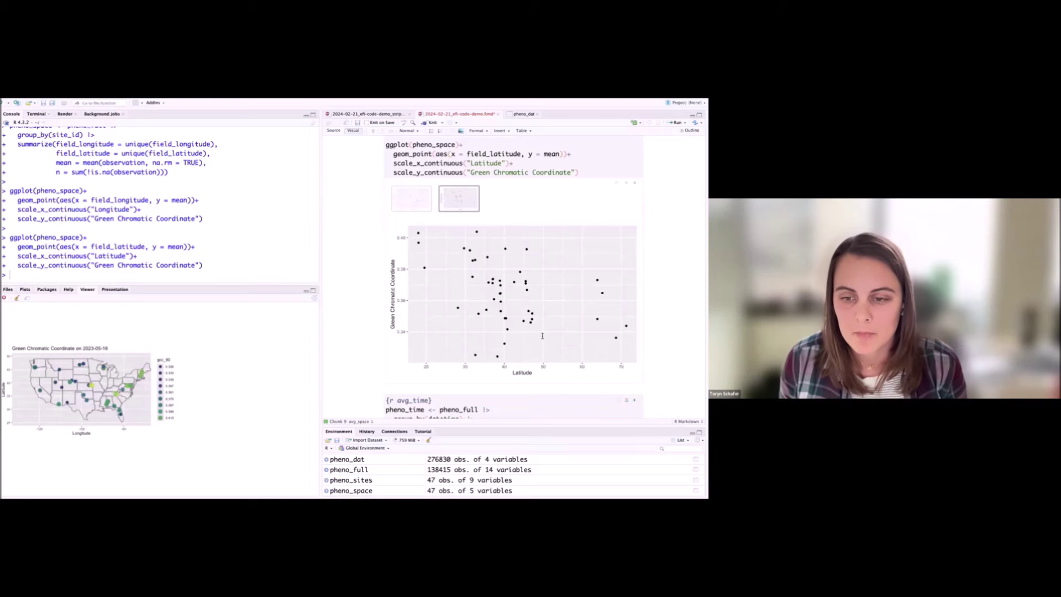
# - Run the avg_time chunk to average observations by date and plot green chromatic coordinate by day for each year
pyautogui.scroll(-1, 542, 335)
pyautogui.scroll(-2, 542, 335)
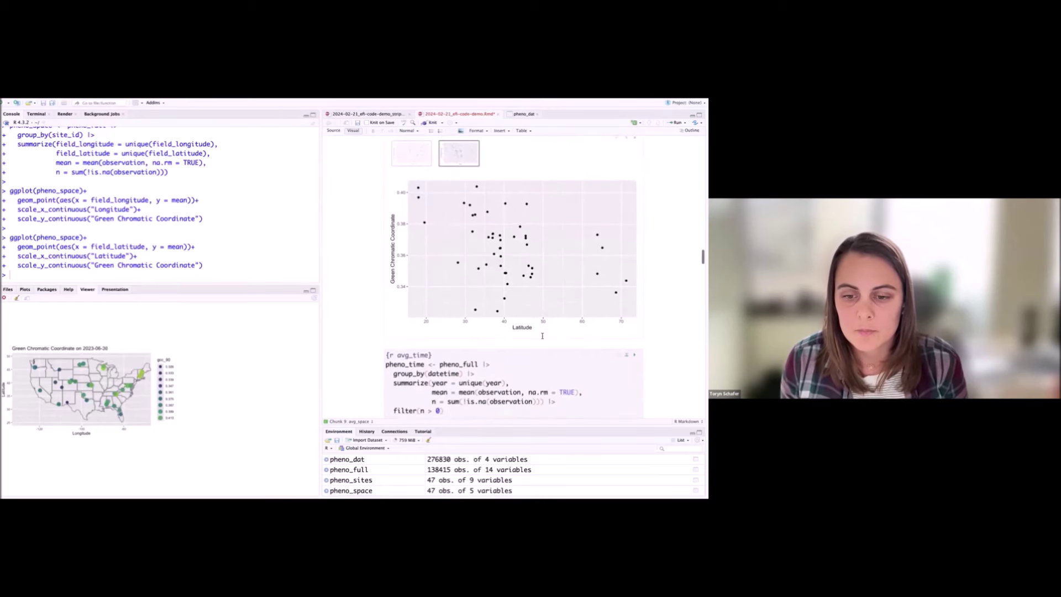
pyautogui.scroll(-4, 542, 336)
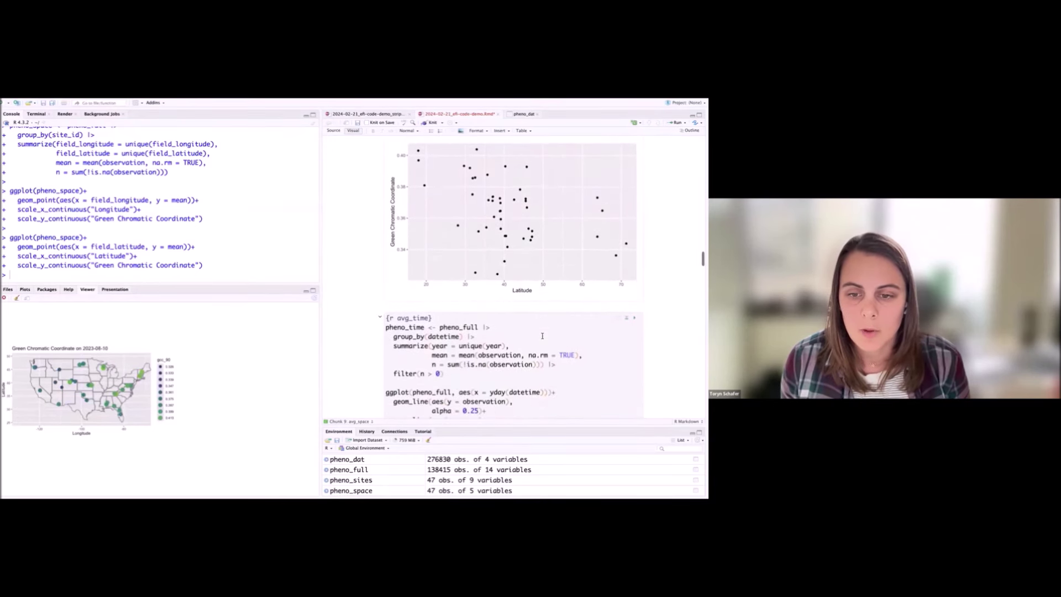
pyautogui.scroll(-3, 542, 335)
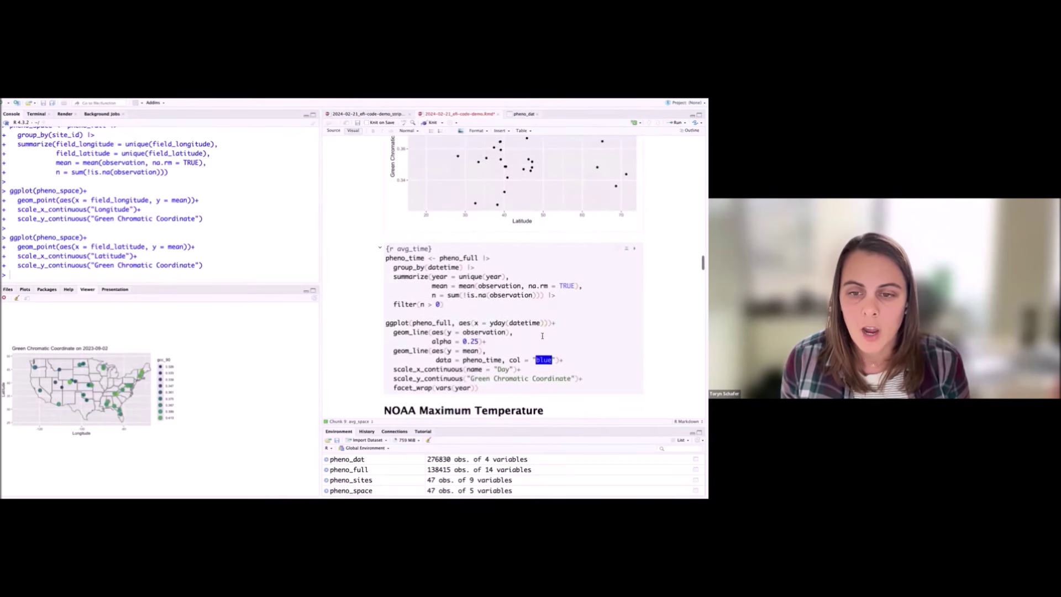
pyautogui.click(394, 293)
pyautogui.click(420, 293)
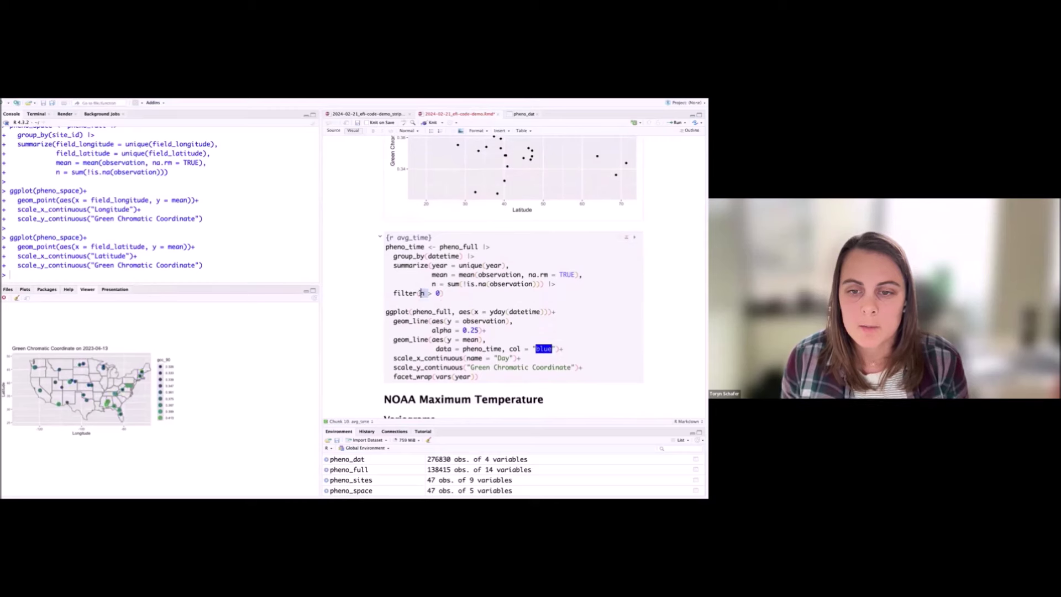
pyautogui.click(441, 293)
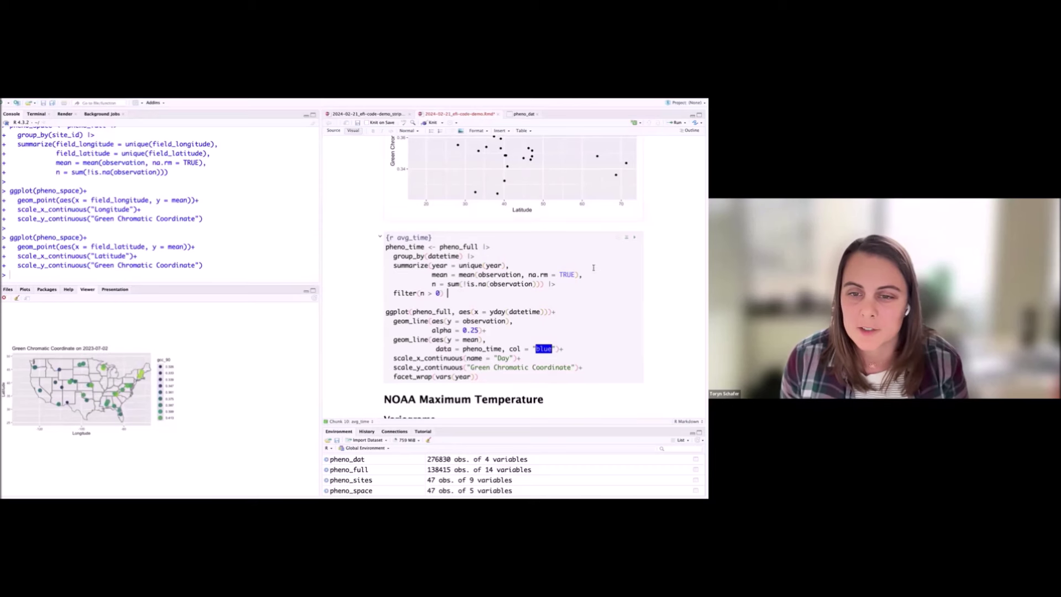
pyautogui.scroll(-1, 483, 317)
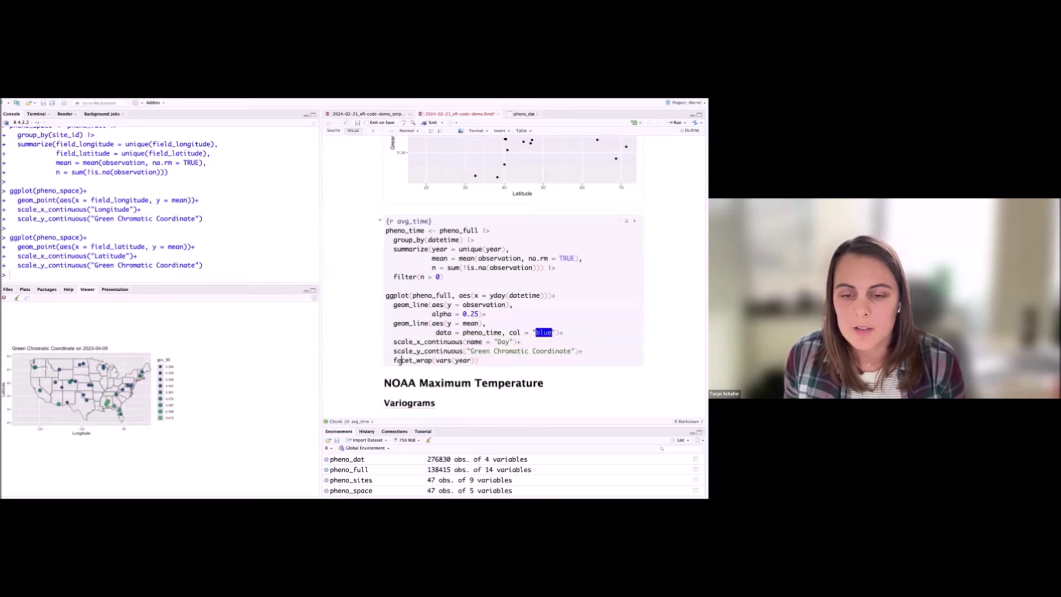
pyautogui.click(634, 219)
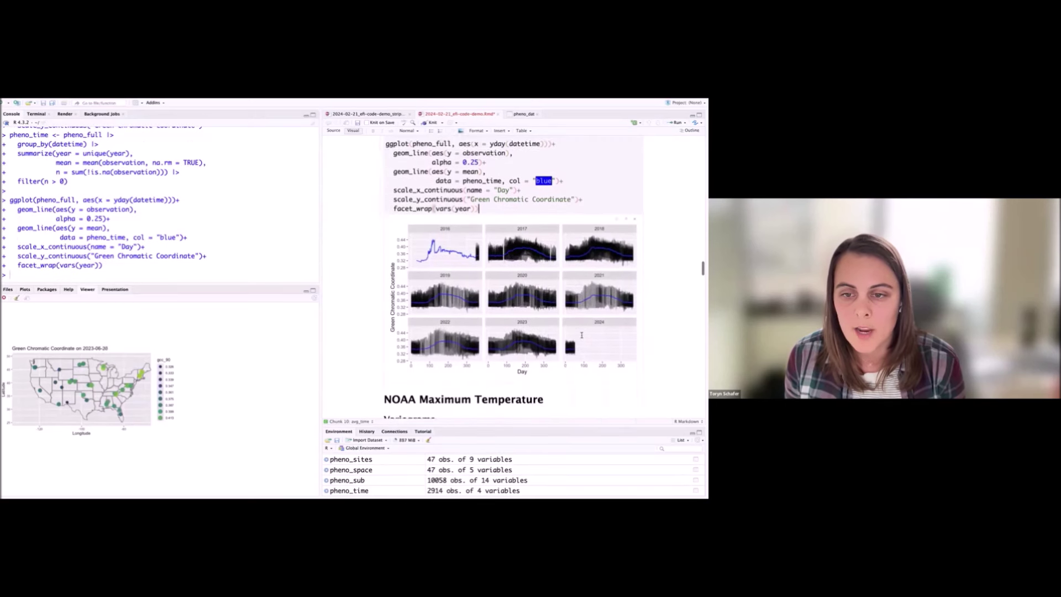
# - Examine the yearly green chromatic coordinate panels together with the code that plots them
pyautogui.scroll(-1, 581, 335)
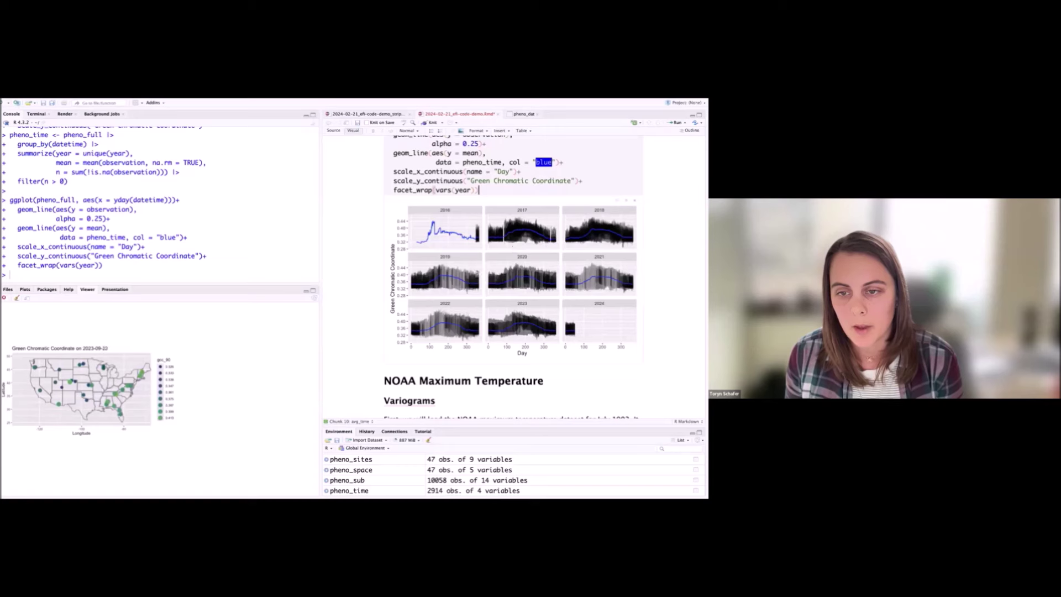
pyautogui.scroll(3, 580, 312)
pyautogui.scroll(-1, 580, 313)
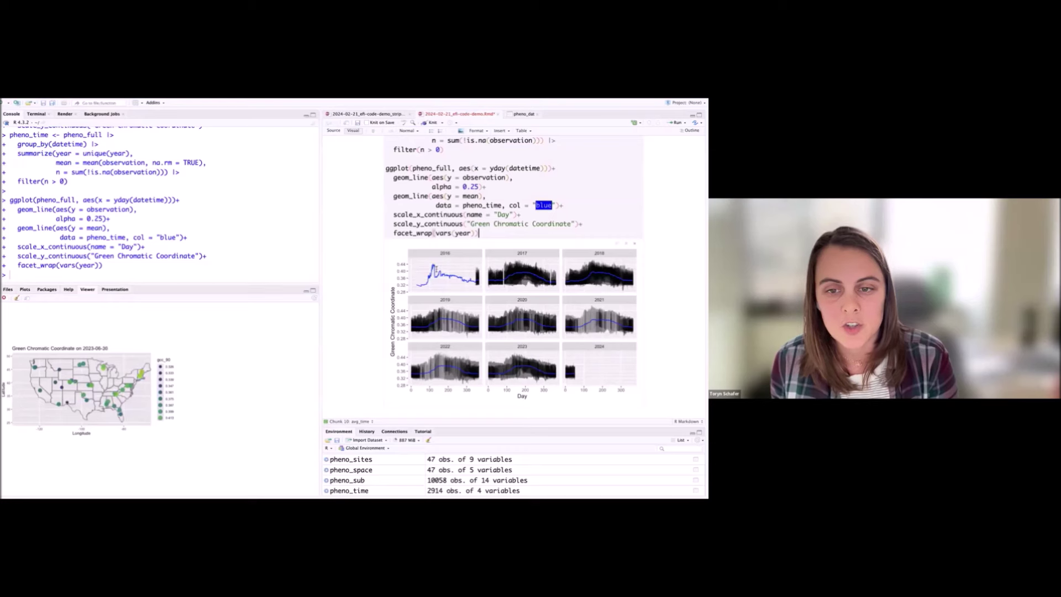
pyautogui.scroll(-1, 464, 287)
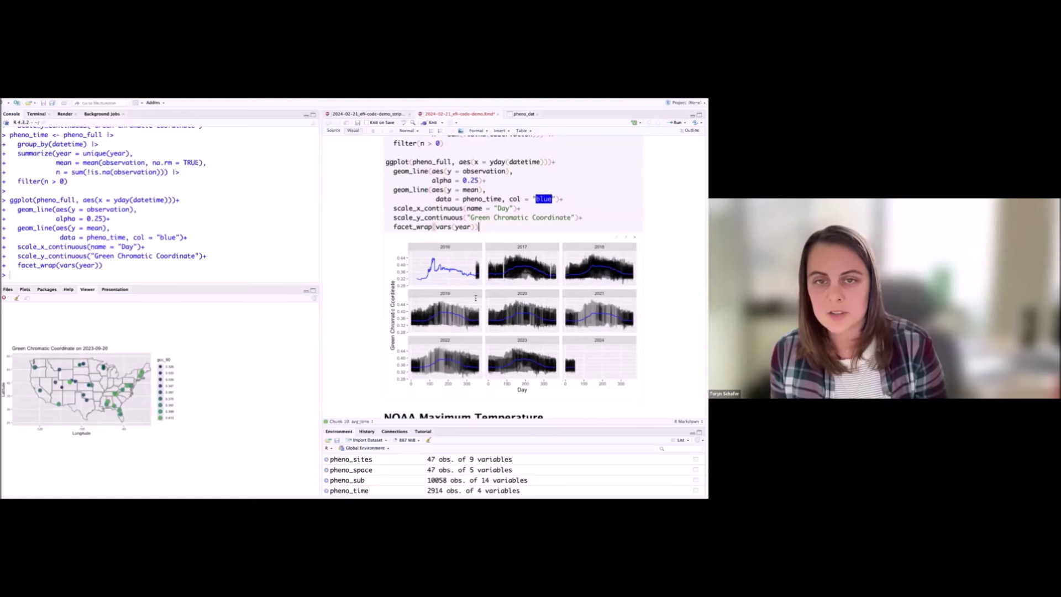
pyautogui.scroll(-1, 476, 297)
pyautogui.scroll(-2, 475, 298)
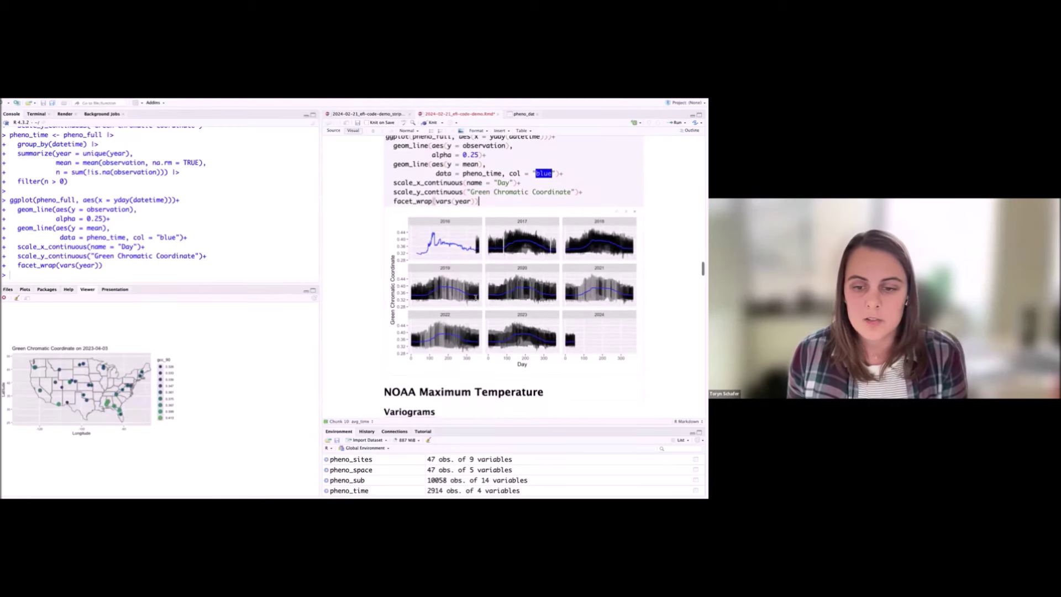
# - Open the R help page for STFDF-class, the class mentioned in the Variograms section
pyautogui.scroll(-2, 475, 298)
pyautogui.scroll(-5, 475, 298)
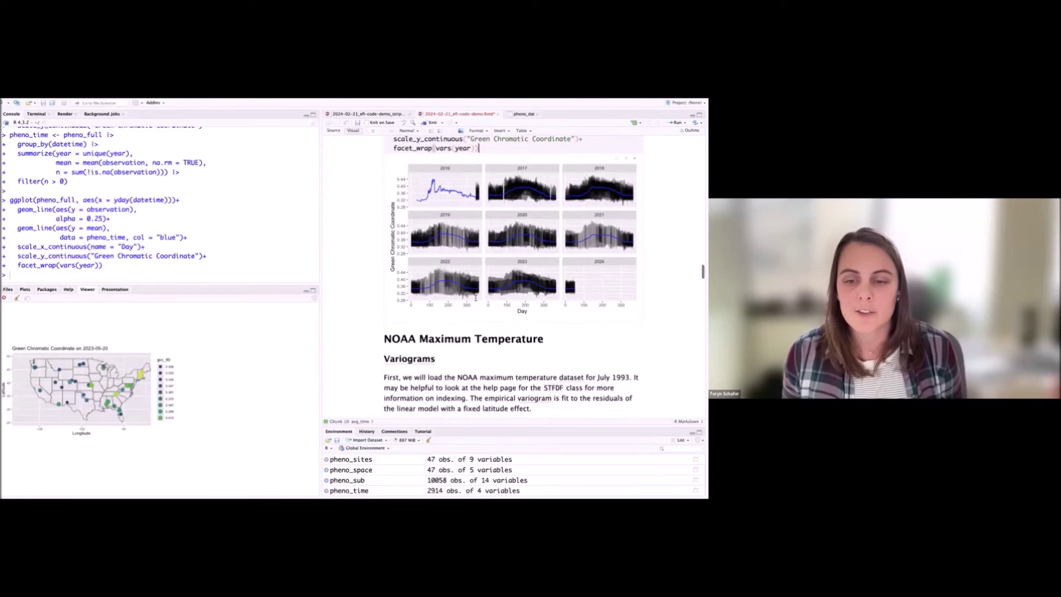
pyautogui.scroll(-2, 475, 296)
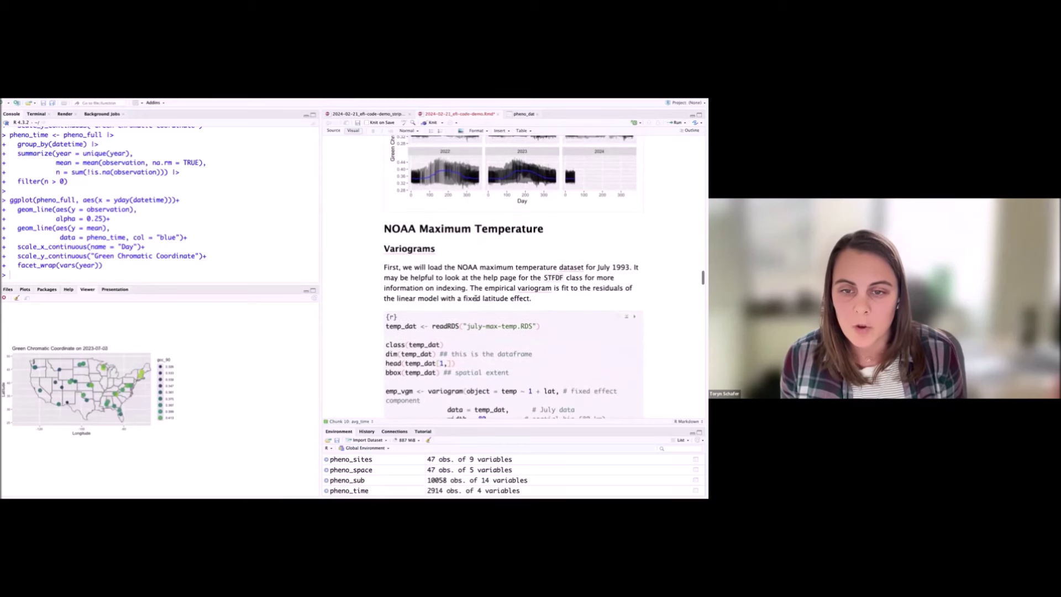
pyautogui.scroll(-1, 476, 261)
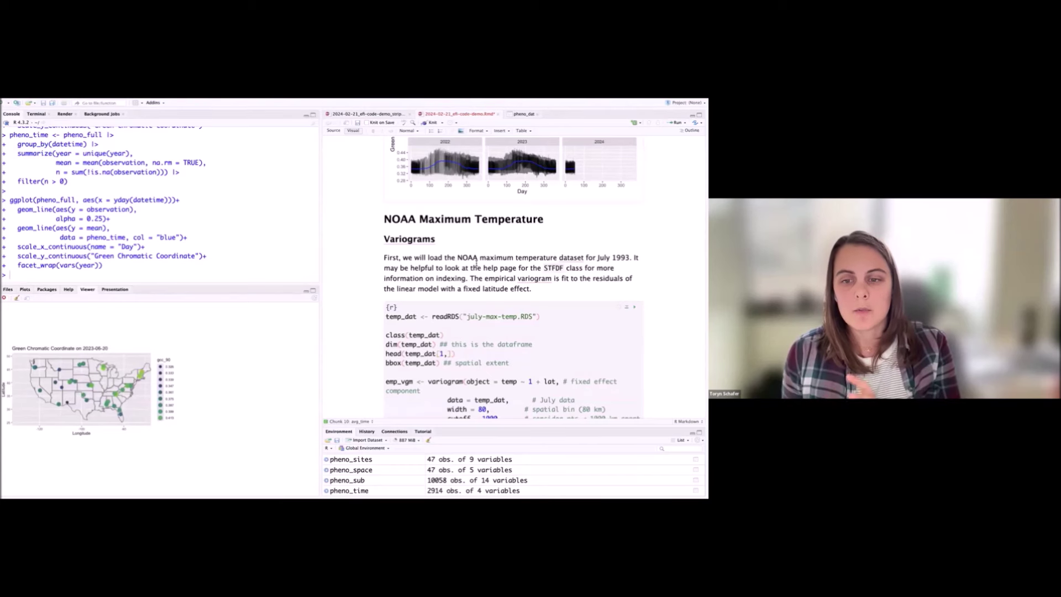
pyautogui.scroll(-1, 533, 269)
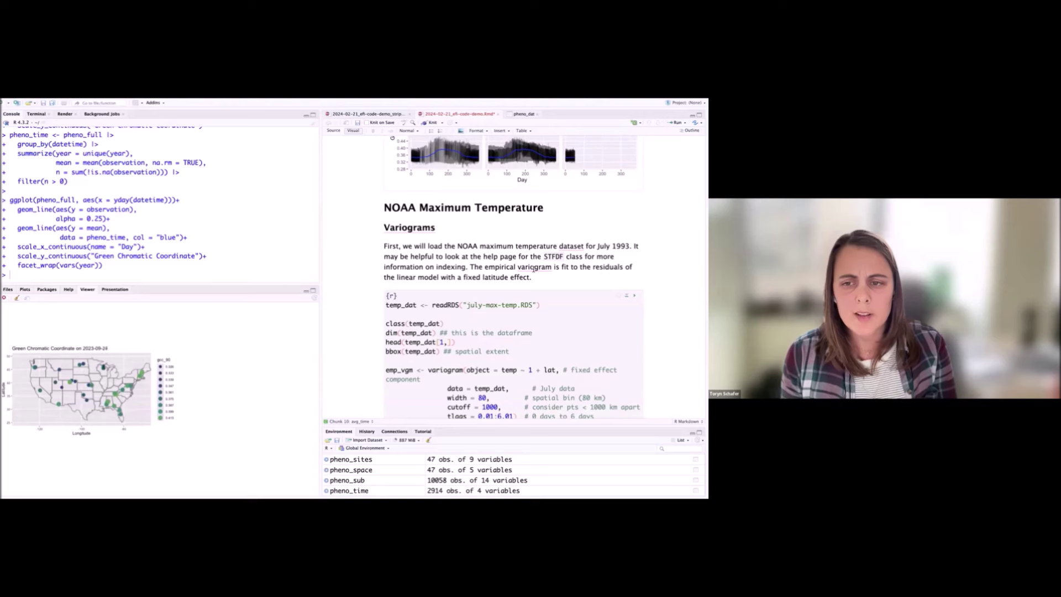
pyautogui.click(546, 256)
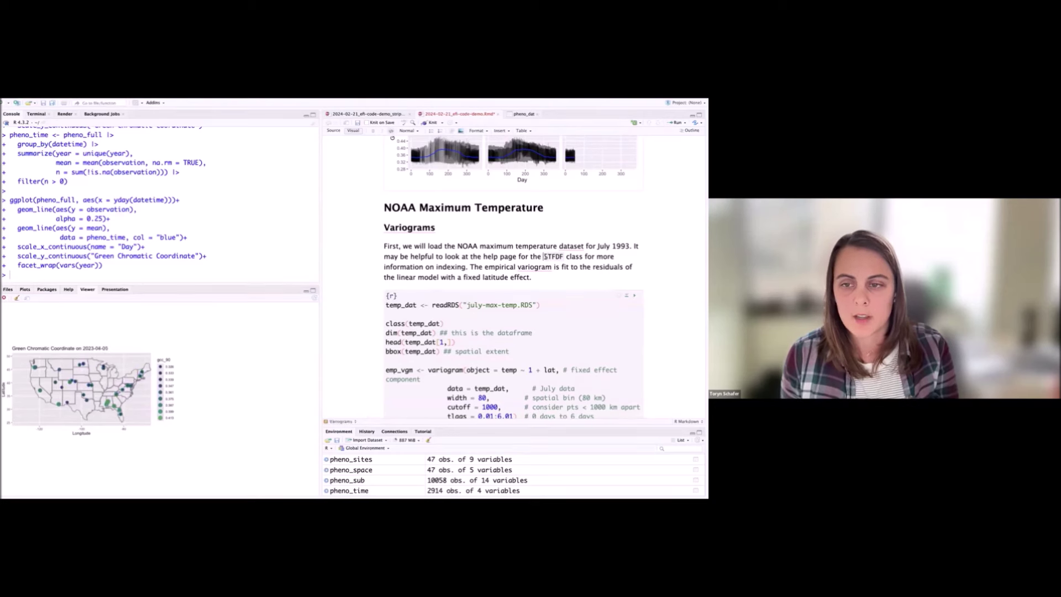
pyautogui.scroll(-1, 555, 258)
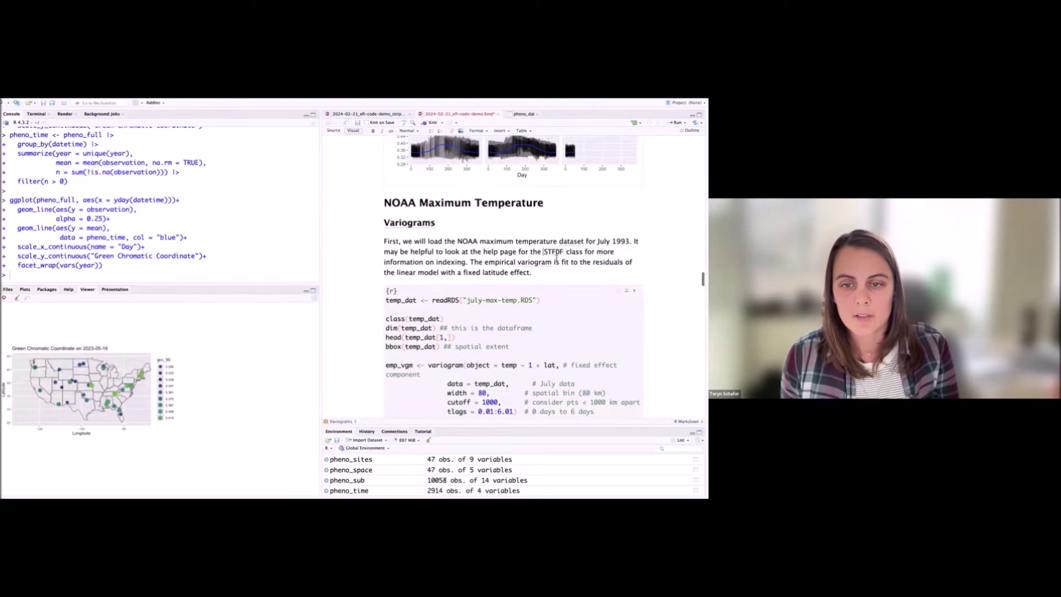
pyautogui.write('?STFDF')
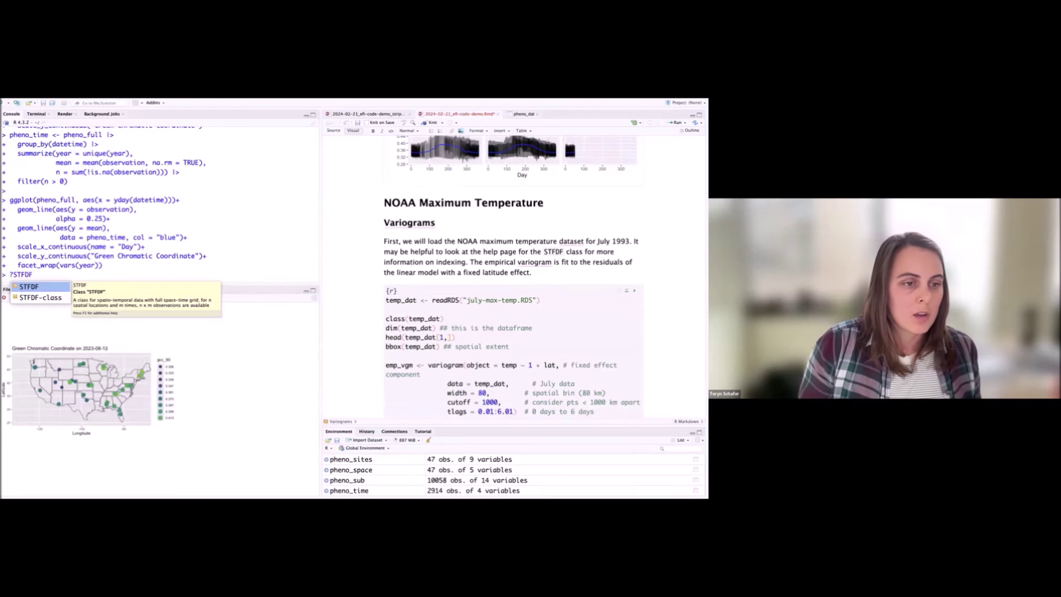
pyautogui.press('Down')
pyautogui.press('Return')
pyautogui.press('Return')
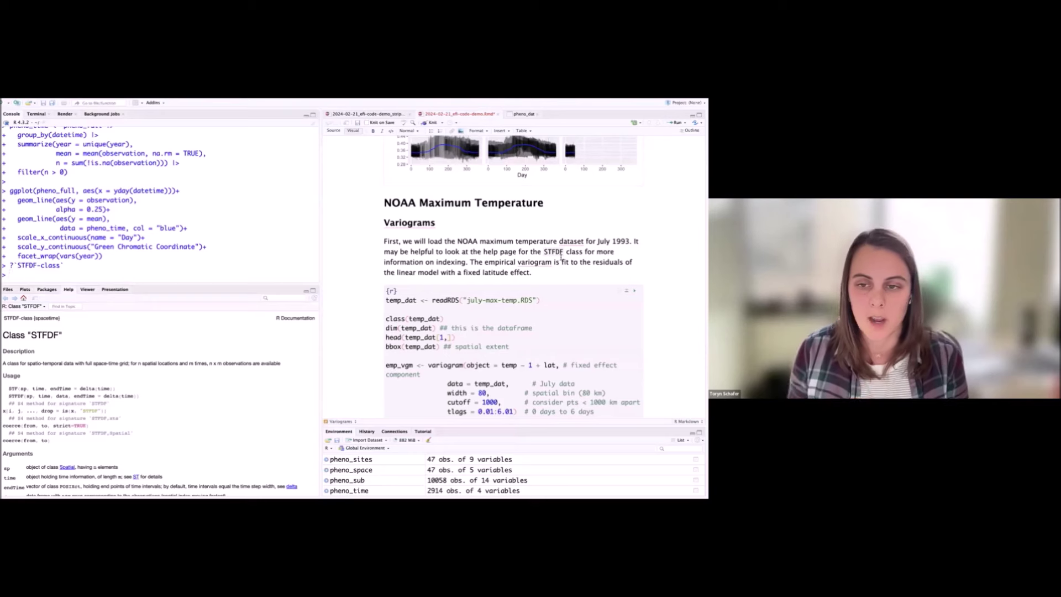
# - Load july-max-temp.RDS into temp_dat and run the class and dim checks on it
pyautogui.scroll(-2, 560, 289)
pyautogui.scroll(-1, 560, 289)
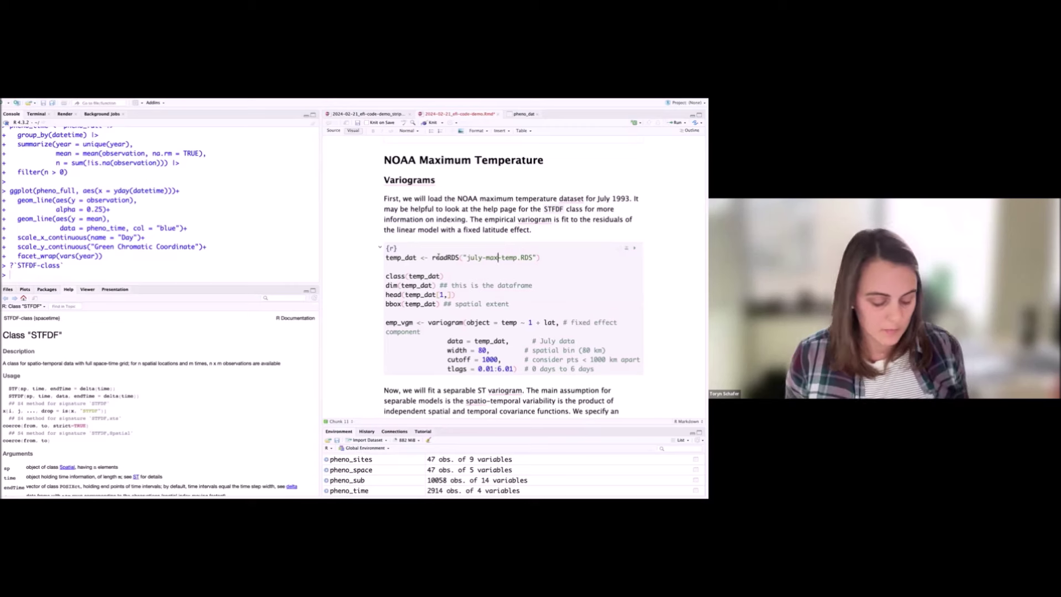
pyautogui.click(438, 257)
pyautogui.hotkey('ctrl', 'Return')
pyautogui.hotkey('ctrl', 'Return')
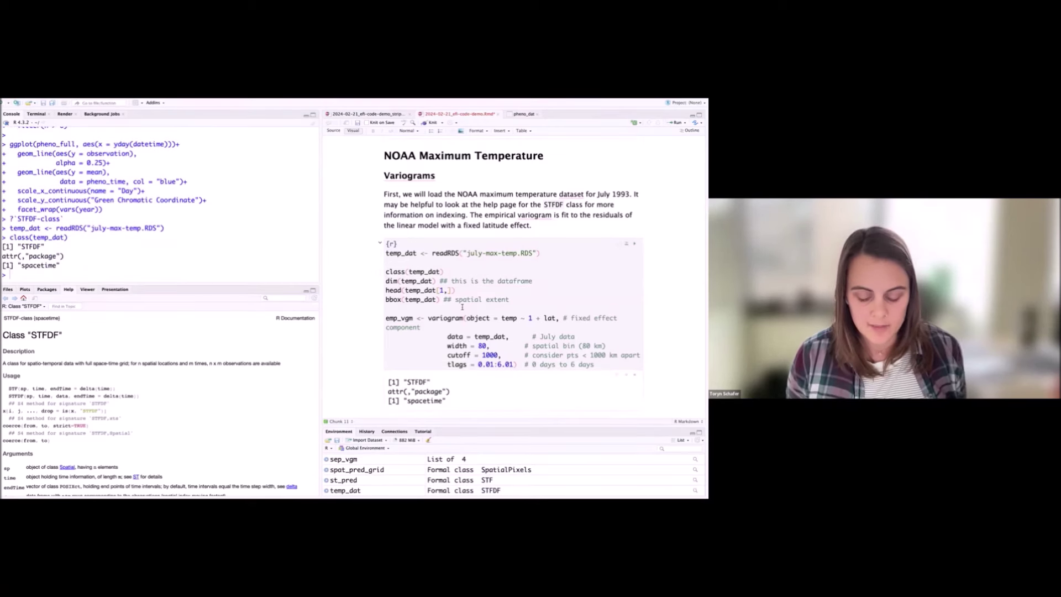
pyautogui.hotkey('ctrl', 'Return')
# - Browse the STFDF class help page for its methods and indexing examples
pyautogui.scroll(-2, 462, 306)
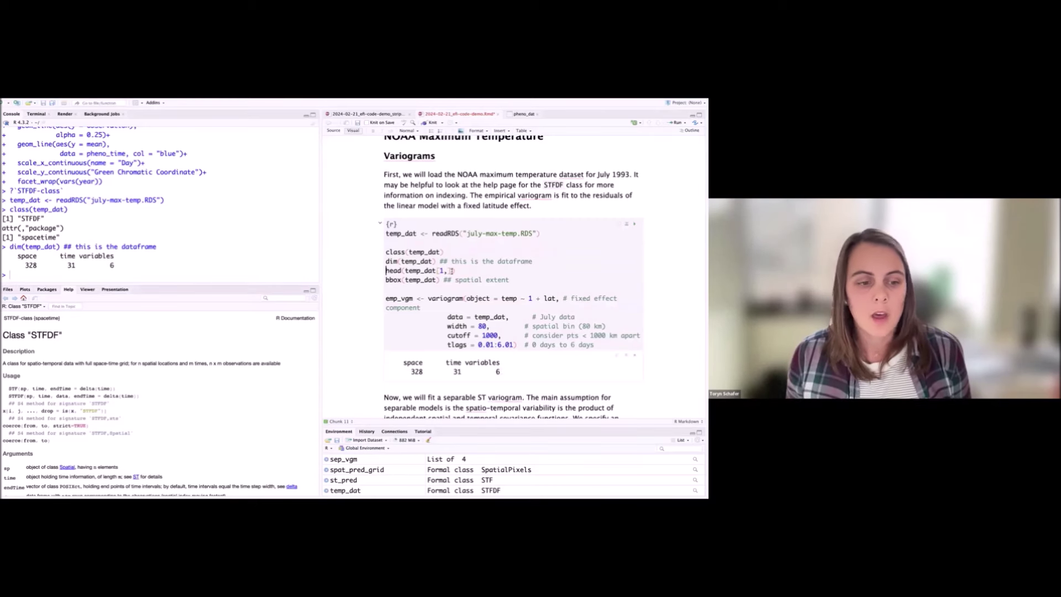
pyautogui.scroll(-15, 126, 457)
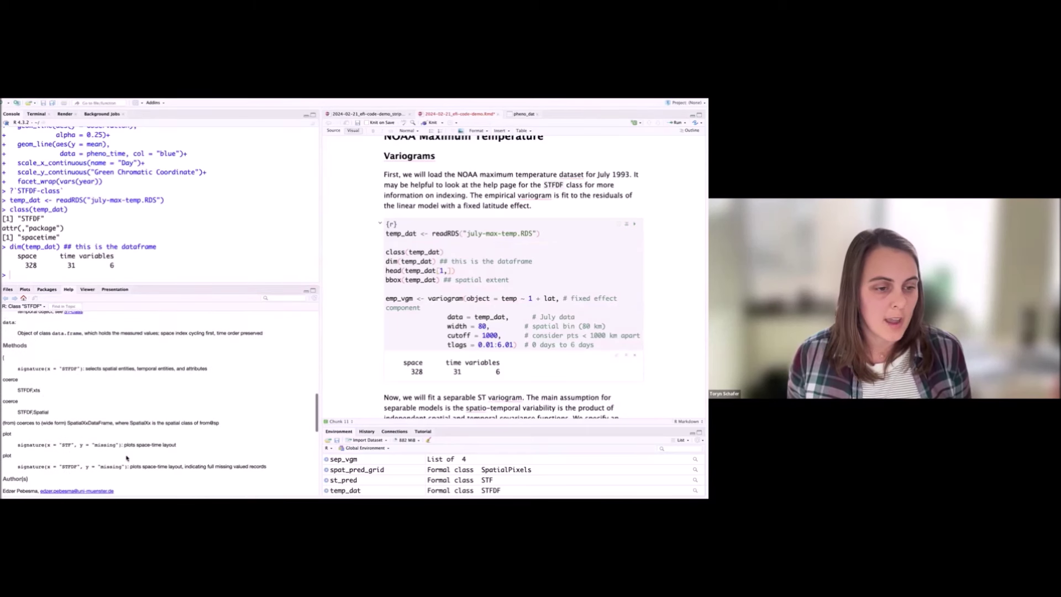
pyautogui.scroll(2, 105, 420)
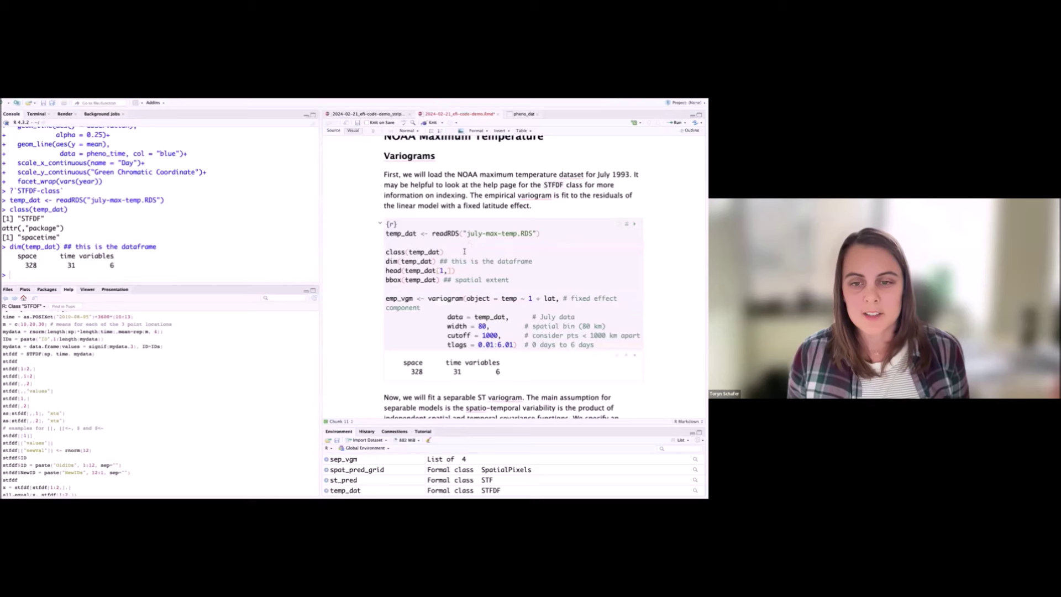
# - Run the head(temp_dat[1,]) and bbox(temp_dat) lines to check the first location's records and the spatial extent
pyautogui.hotkey('ctrl', 'Return')
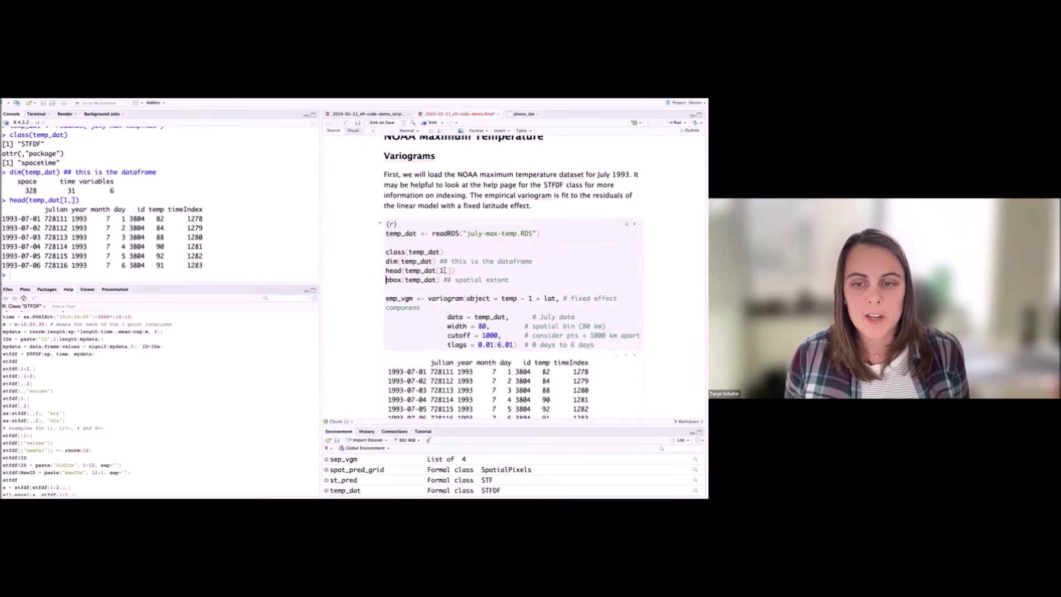
pyautogui.scroll(-1, 450, 270)
pyautogui.scroll(-3, 494, 415)
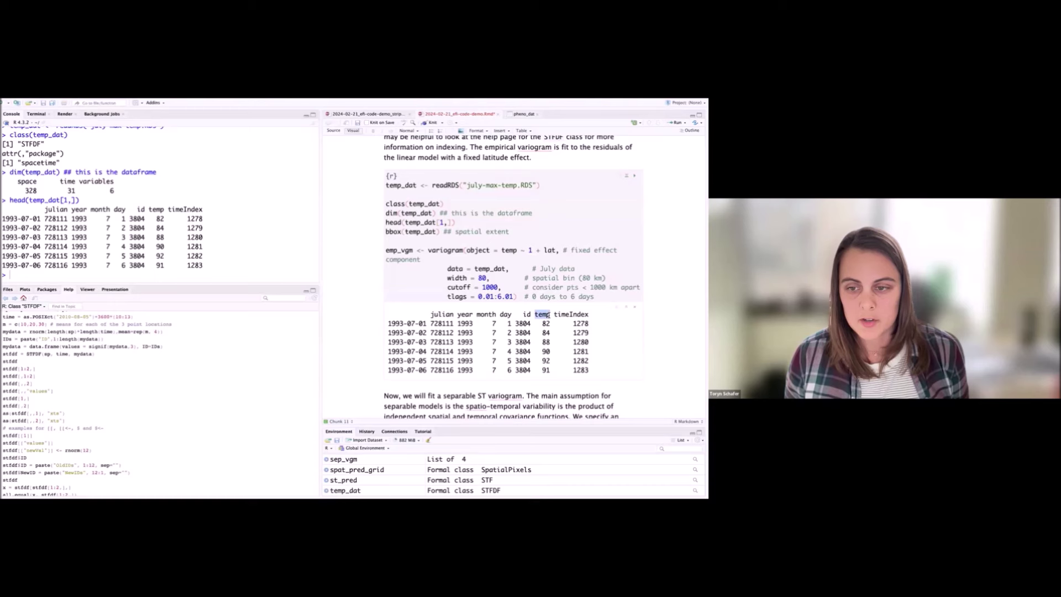
pyautogui.scroll(1, 542, 329)
pyautogui.scroll(2, 542, 330)
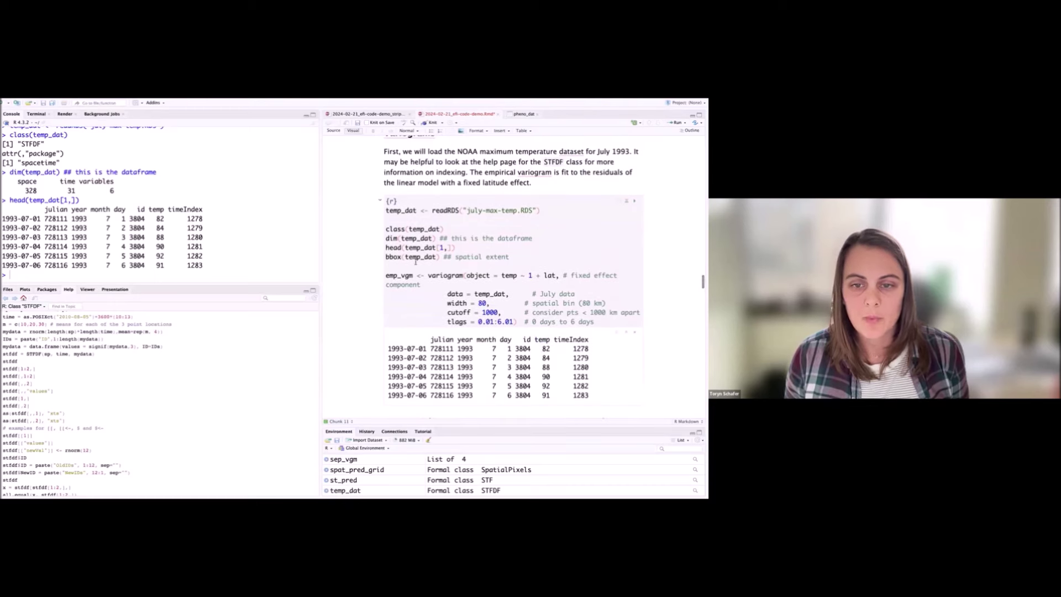
pyautogui.click(398, 257)
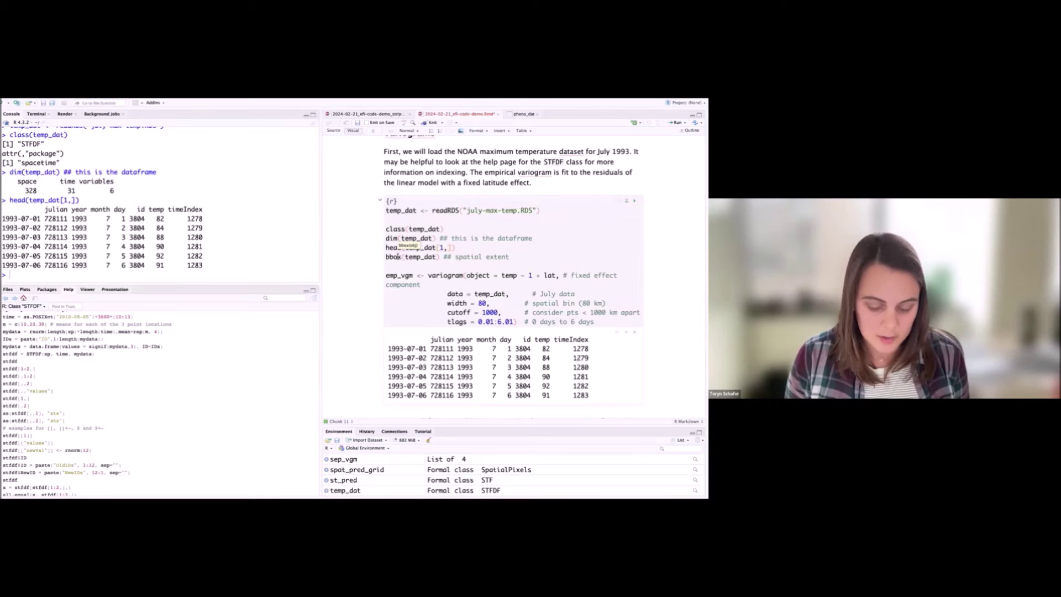
pyautogui.hotkey('ctrl', 'Return')
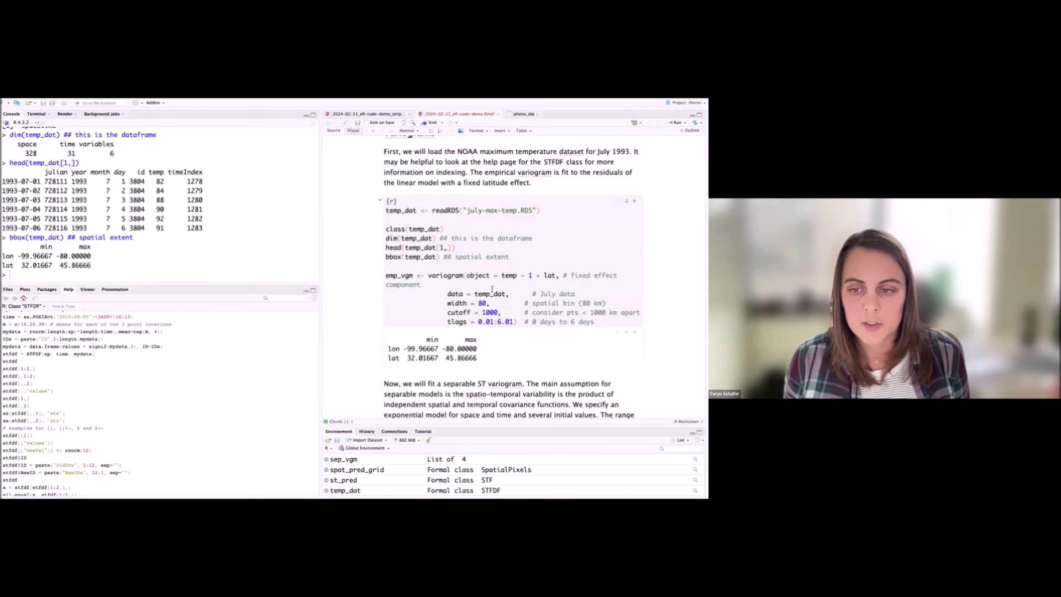
# - Run the whole chunk to compute emp_vgm with temp ~ 1 + lat, width 80, cutoff 1000 and tlags 0.01:6.01
pyautogui.scroll(-1, 491, 289)
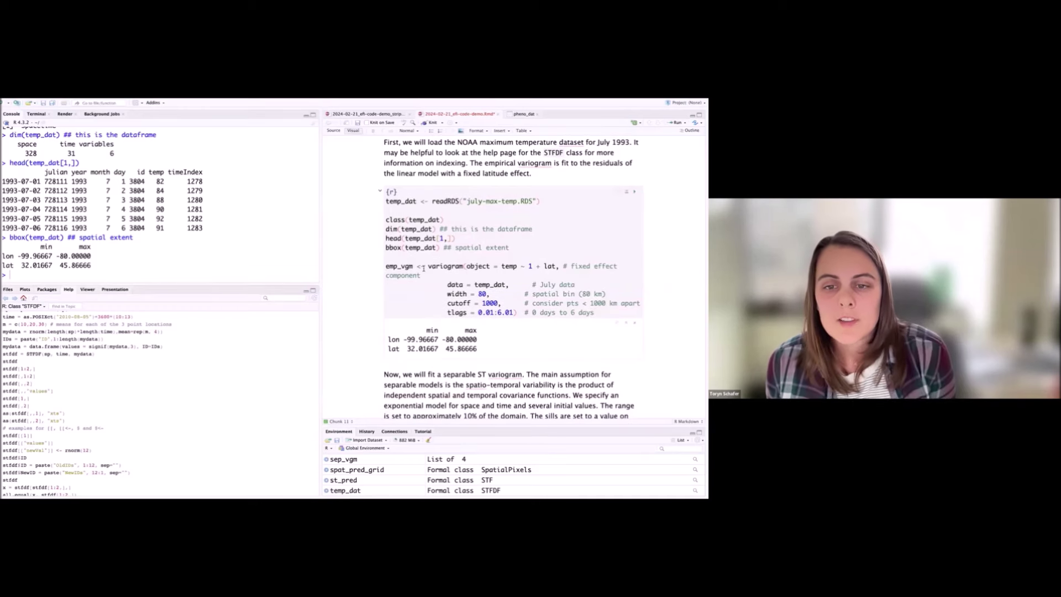
pyautogui.moveTo(443, 267)
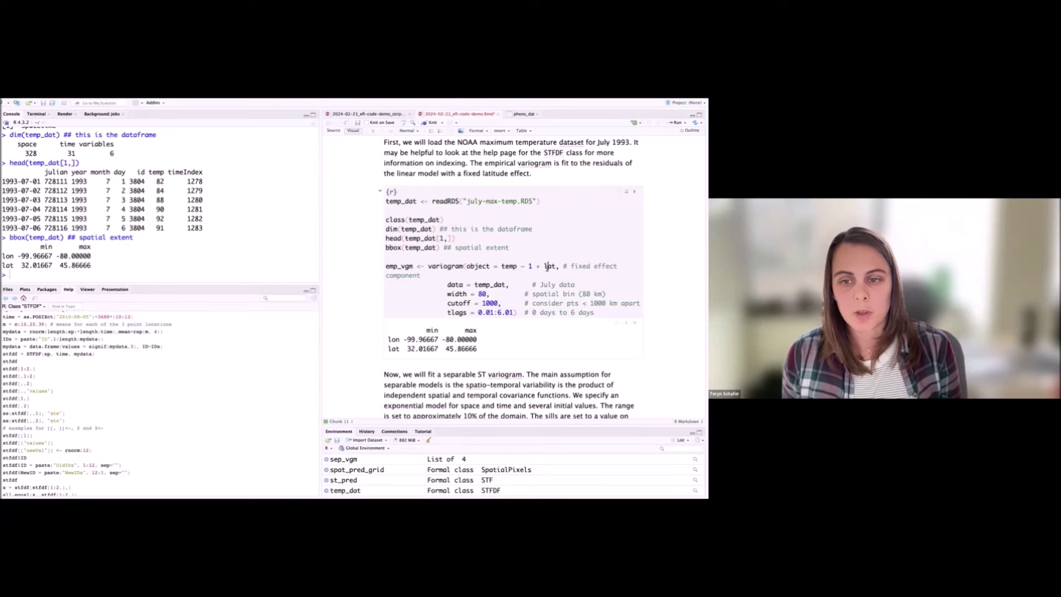
pyautogui.scroll(-2, 548, 267)
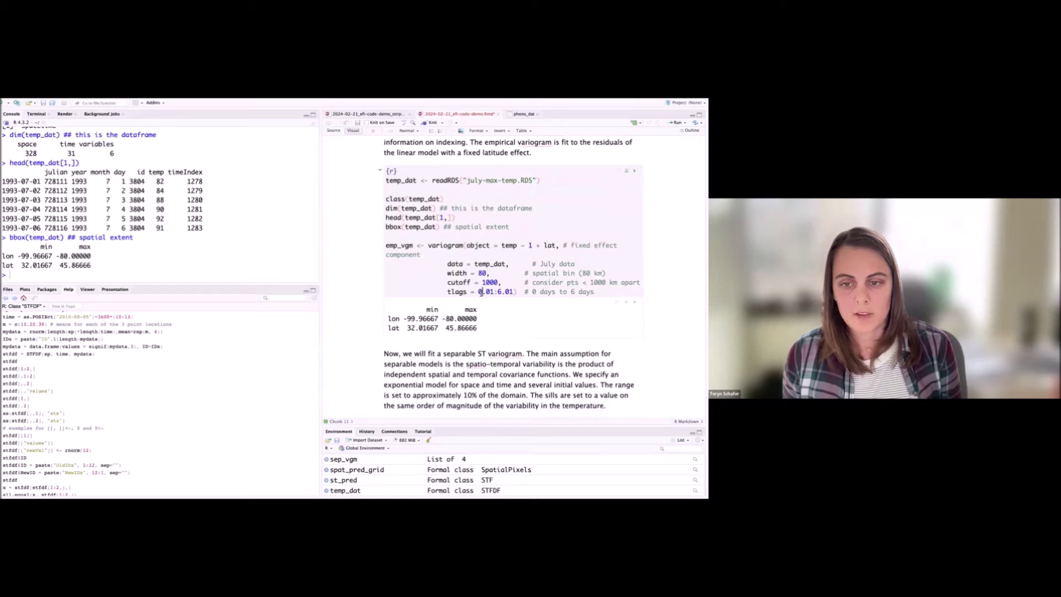
pyautogui.scroll(-1, 510, 294)
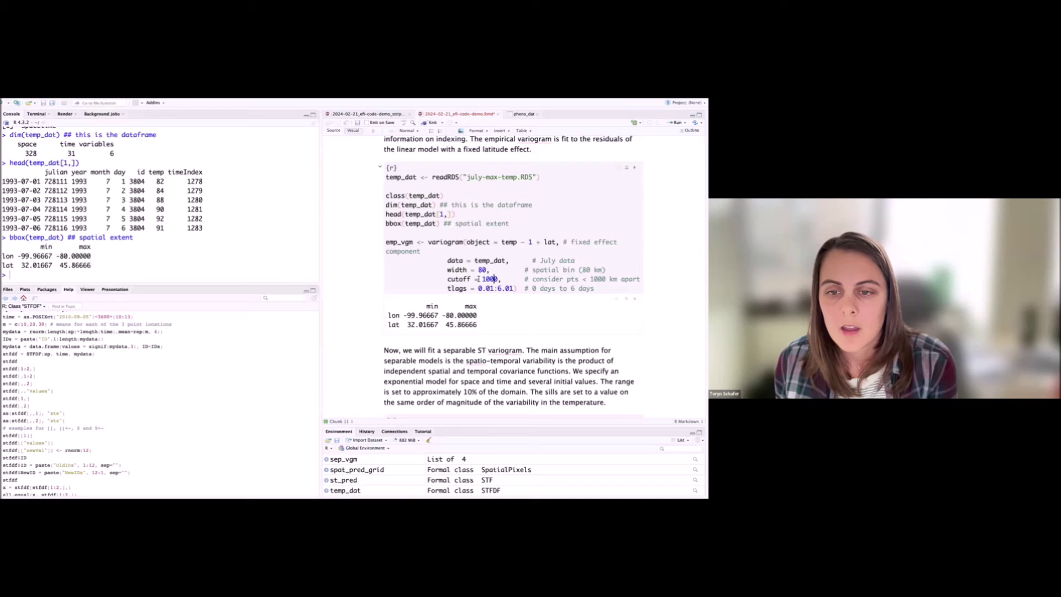
pyautogui.click(581, 279)
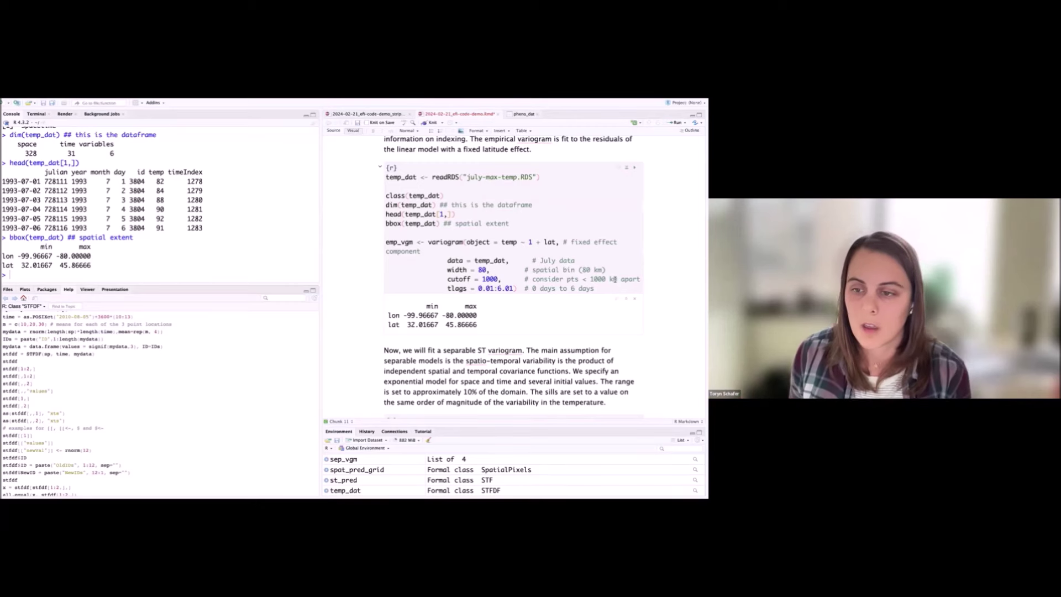
pyautogui.scroll(-1, 613, 279)
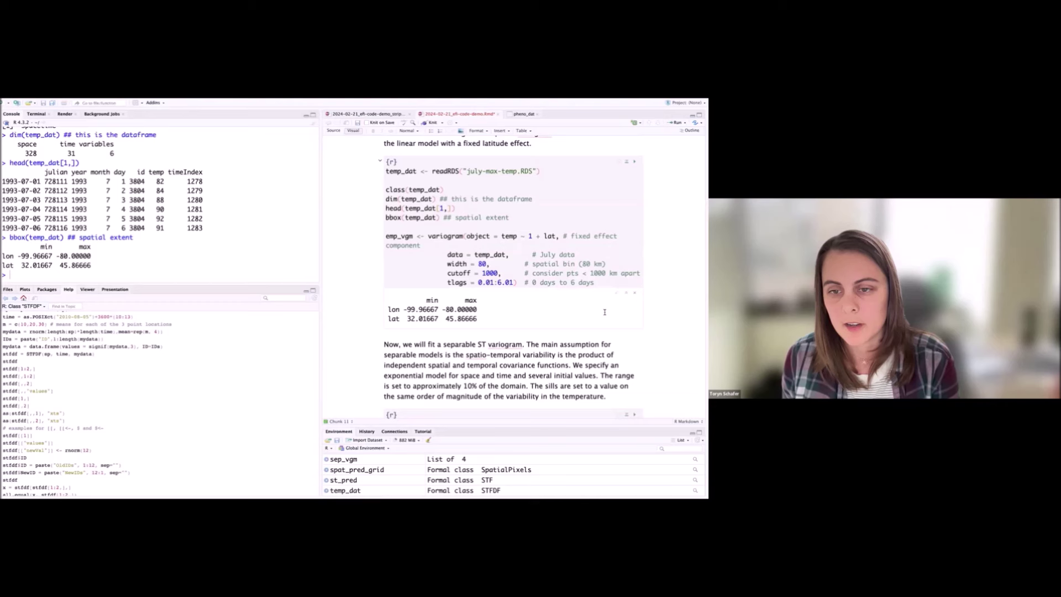
pyautogui.scroll(-1, 618, 270)
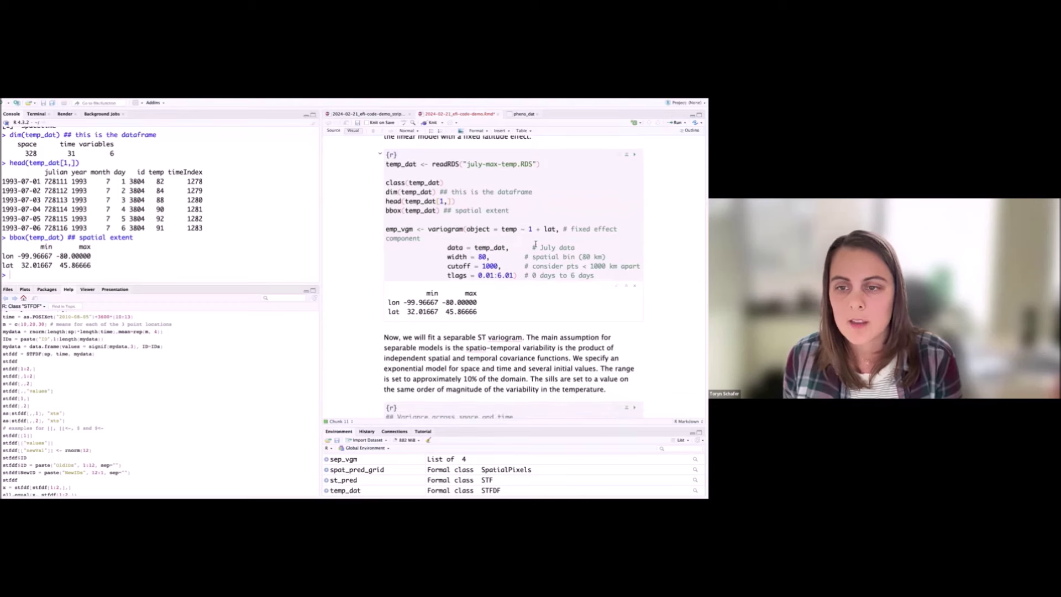
pyautogui.click(497, 275)
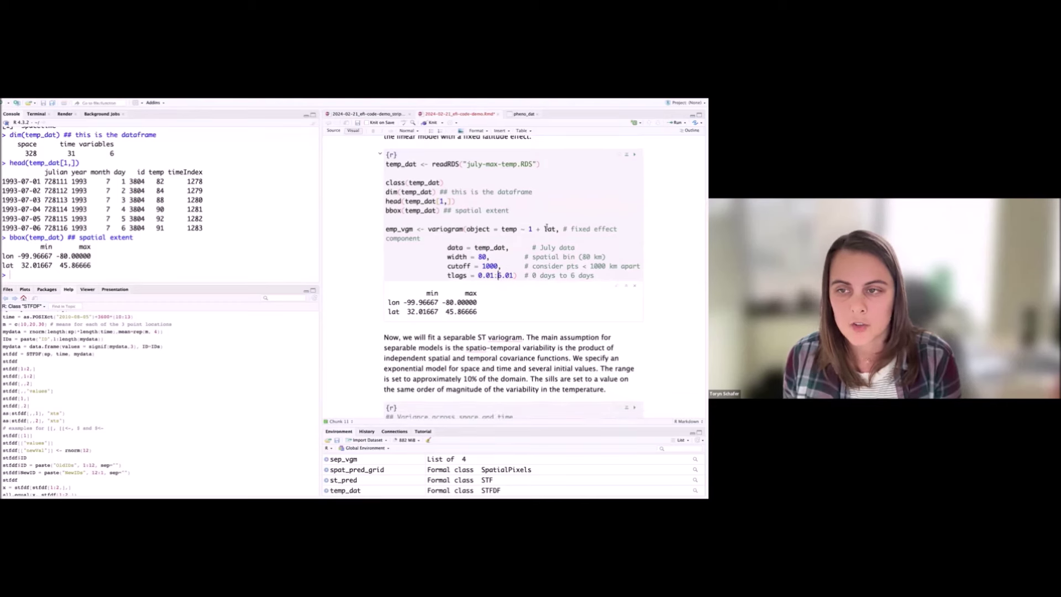
pyautogui.click(634, 154)
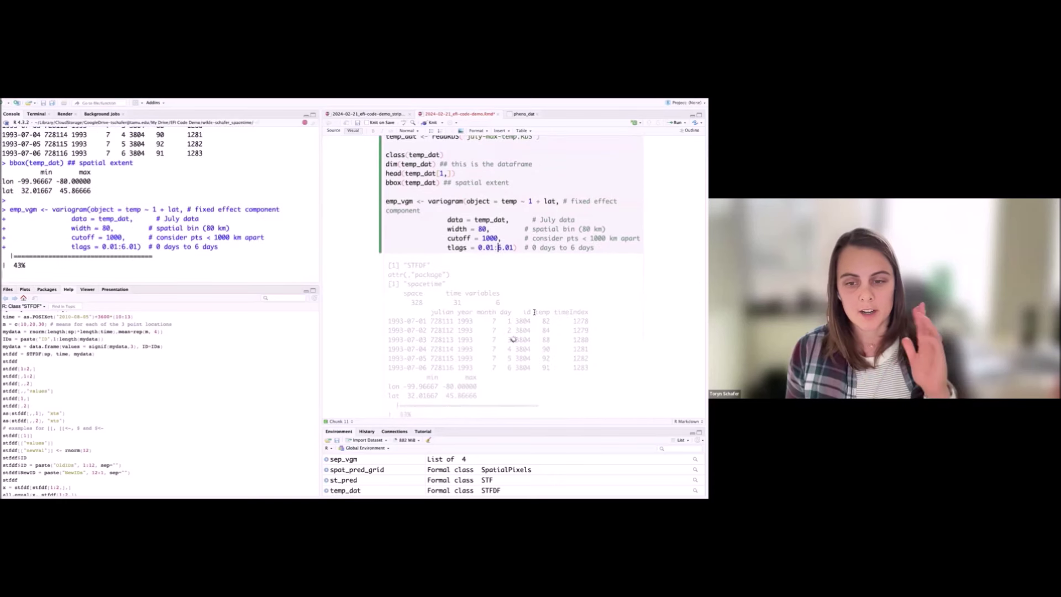
# - Review the empirical variogram chunk's output, the separable ST variogram explanation and its vgmST model code
pyautogui.scroll(-2, 553, 335)
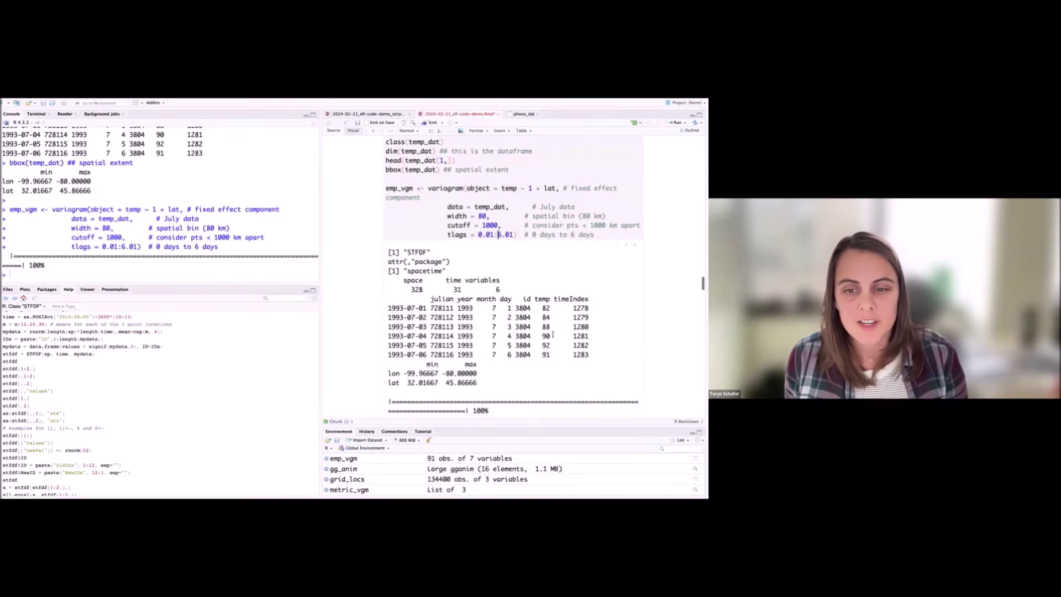
pyautogui.scroll(-2, 552, 334)
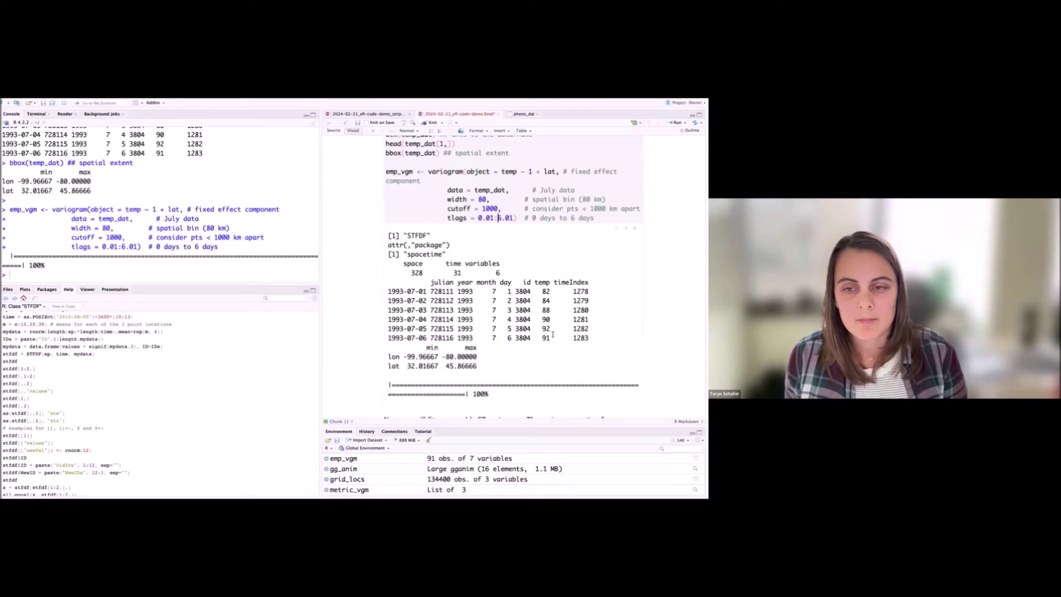
pyautogui.scroll(-2, 553, 334)
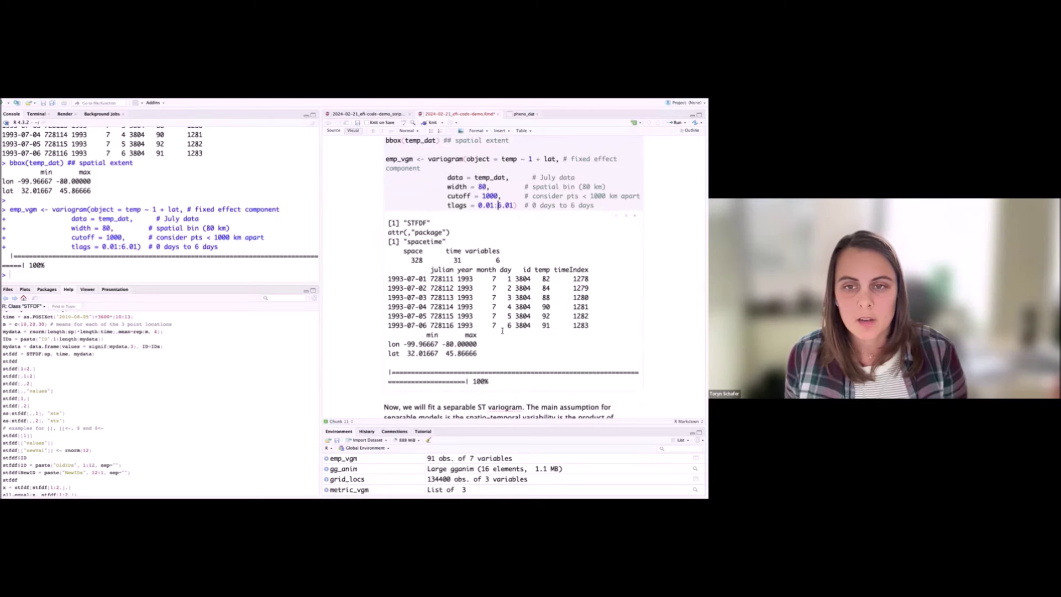
pyautogui.scroll(-5, 501, 330)
pyautogui.scroll(5, 497, 298)
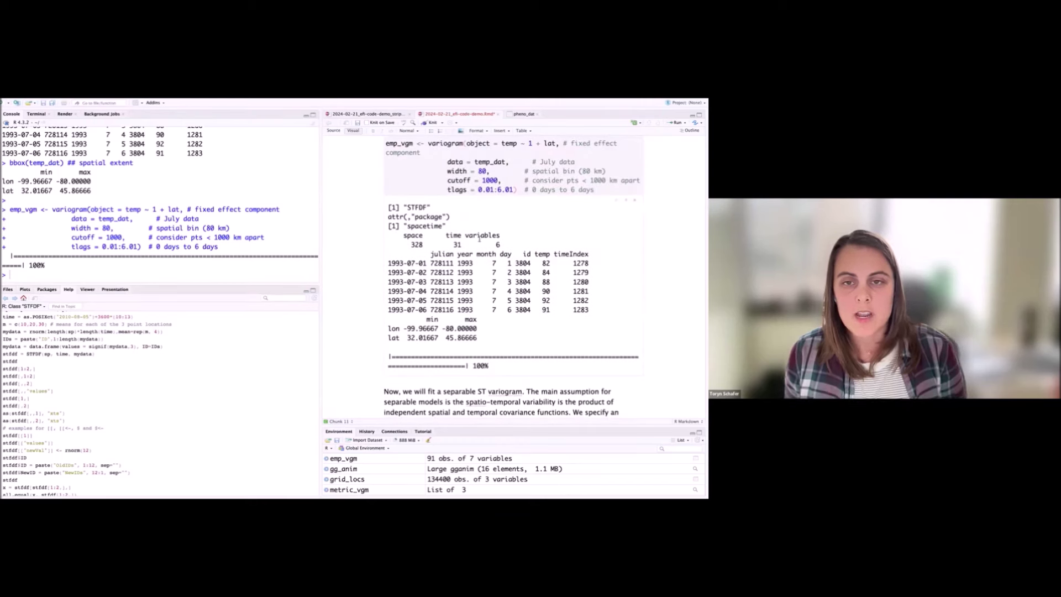
pyautogui.scroll(-5, 479, 237)
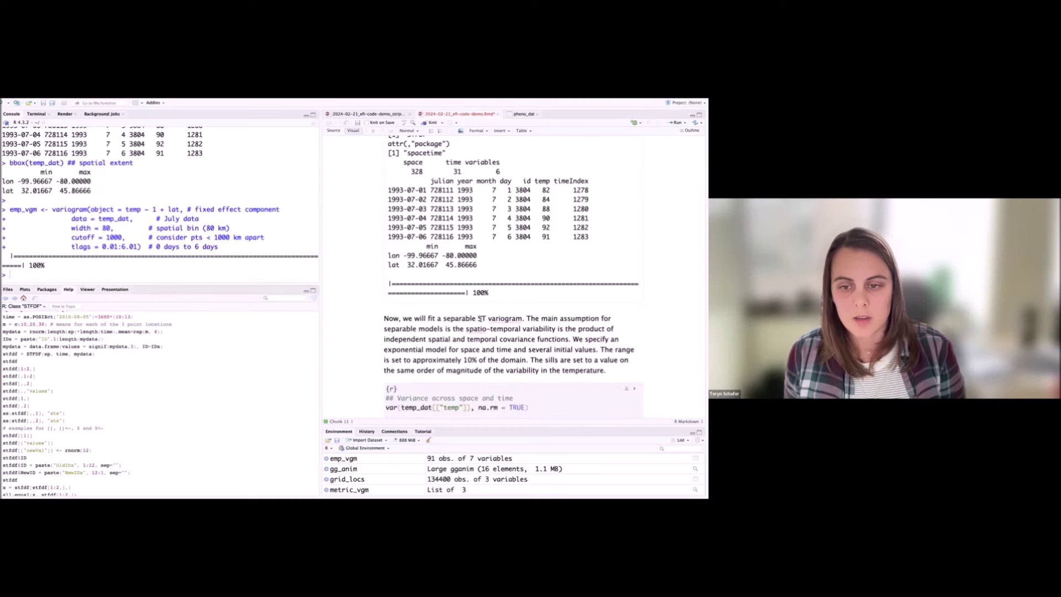
pyautogui.scroll(-2, 489, 341)
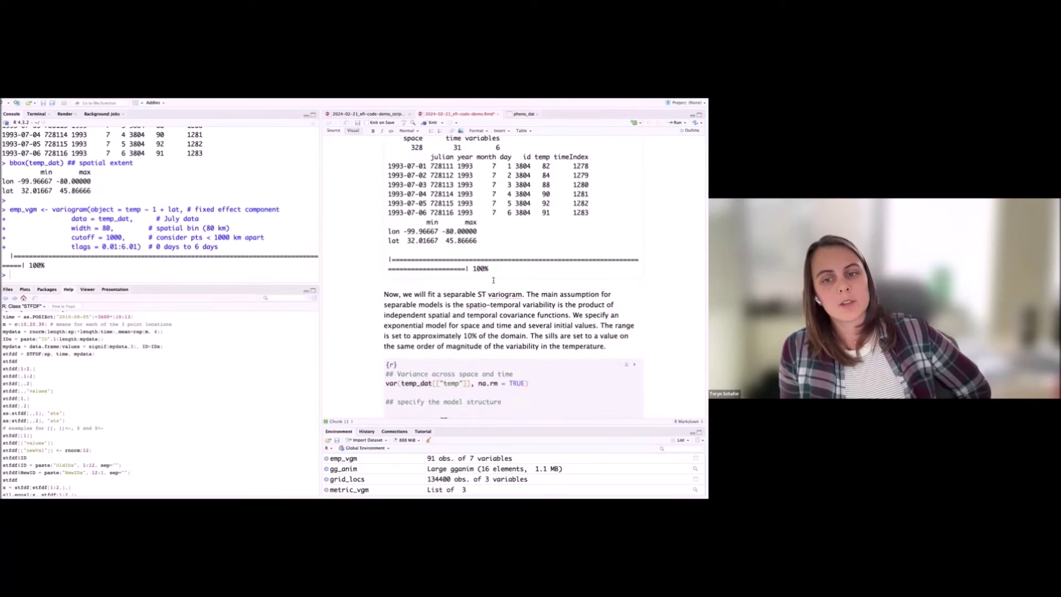
pyautogui.scroll(-2, 492, 302)
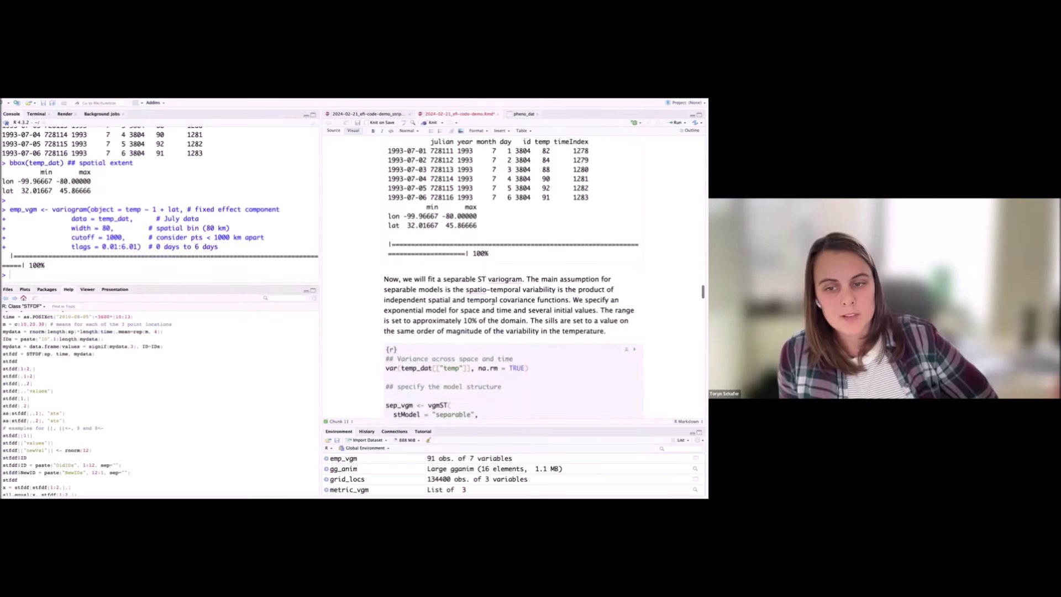
pyautogui.scroll(-4, 491, 302)
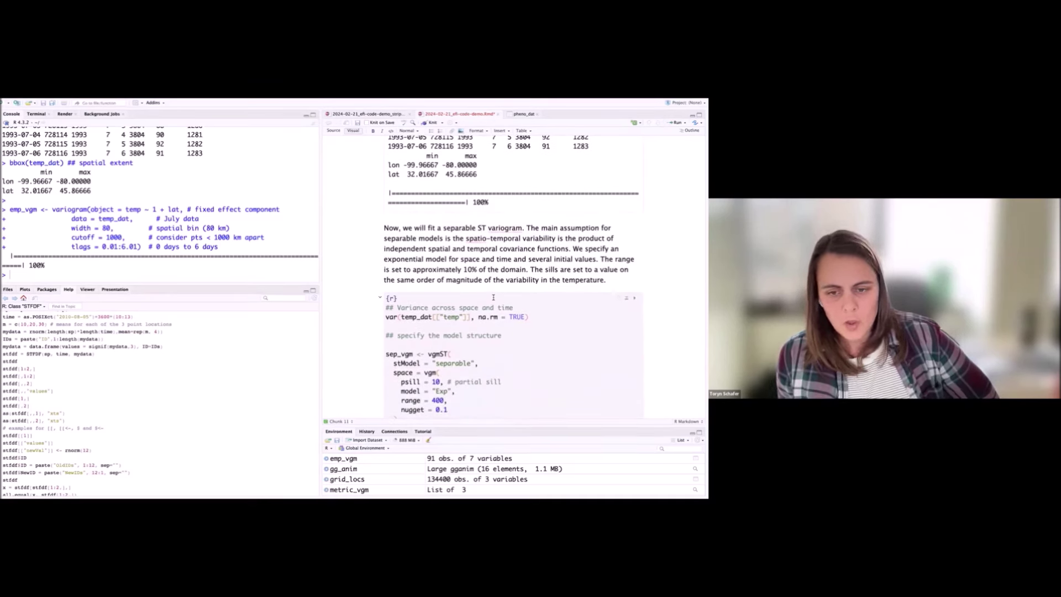
pyautogui.scroll(-3, 493, 298)
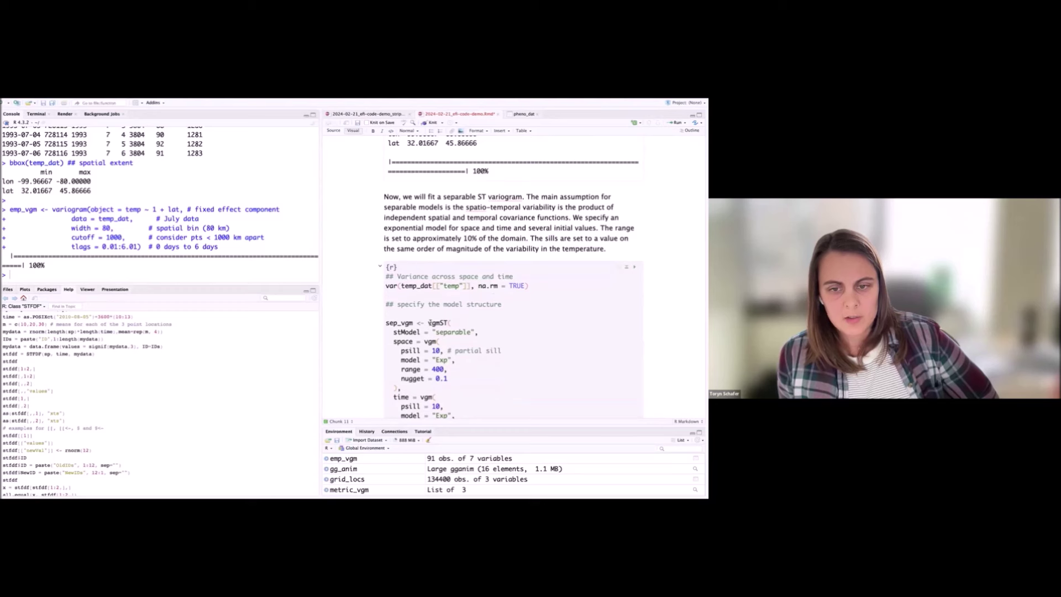
pyautogui.moveTo(428, 322); pyautogui.dragTo(448, 323)
pyautogui.click(448, 323)
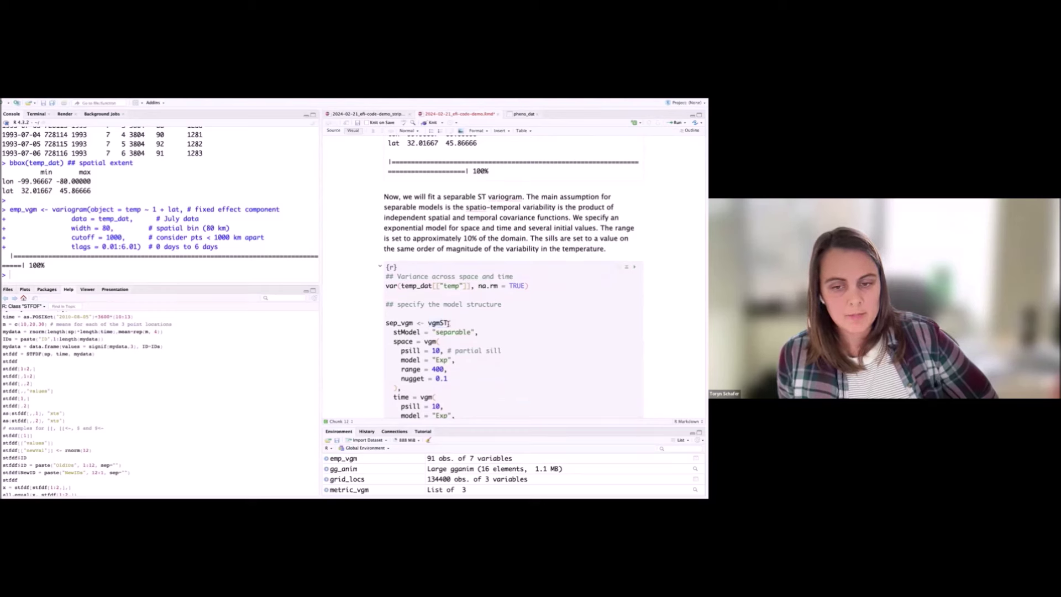
pyautogui.scroll(-1, 574, 289)
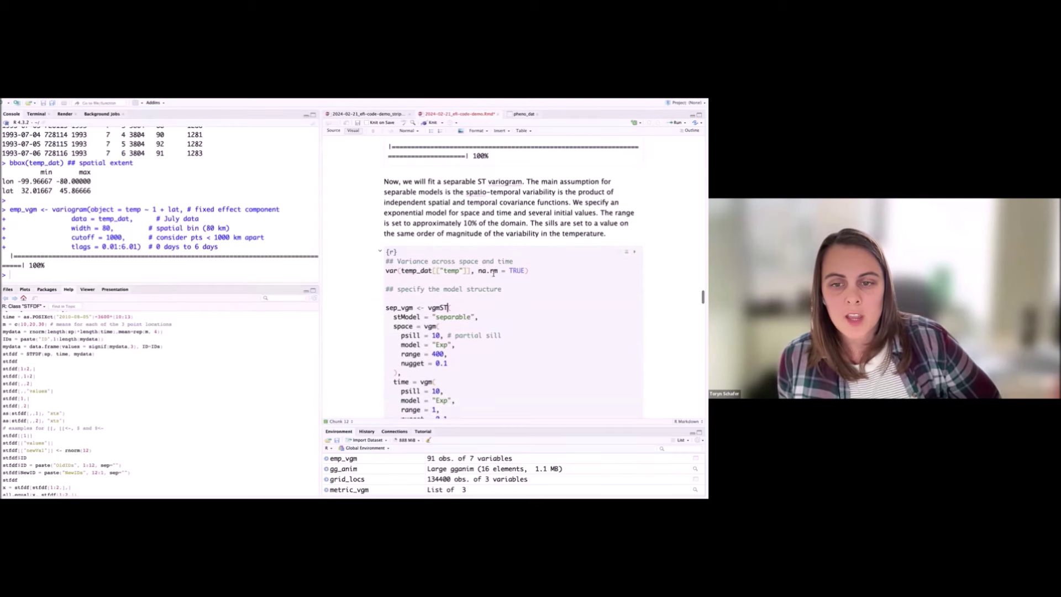
pyautogui.scroll(-3, 589, 205)
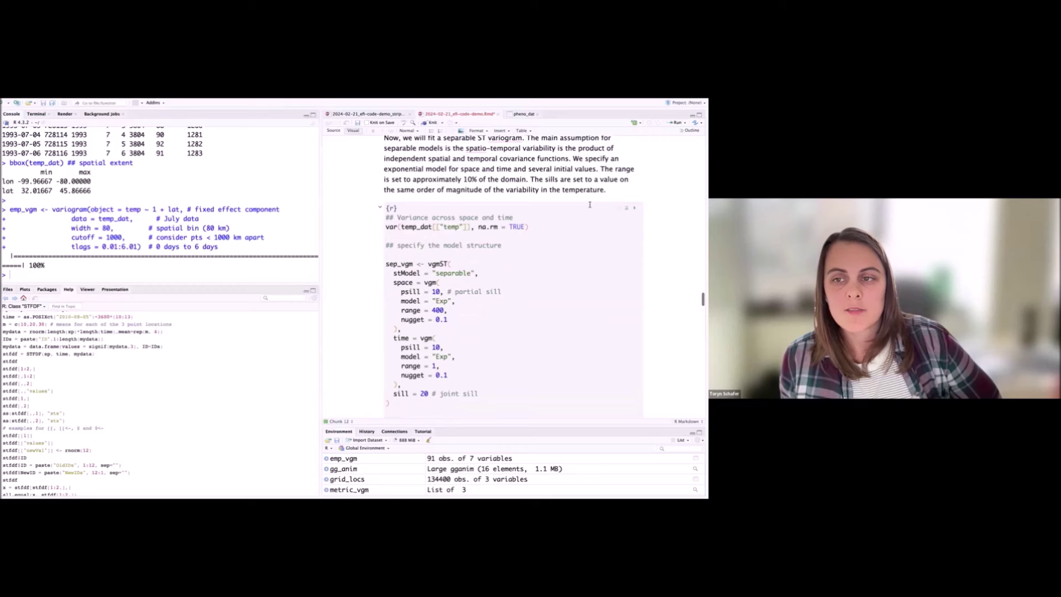
# - Run the var line on the temp variable of temp_dat with na.rm = TRUE to compute variance across space and time
pyautogui.scroll(1, 570, 164)
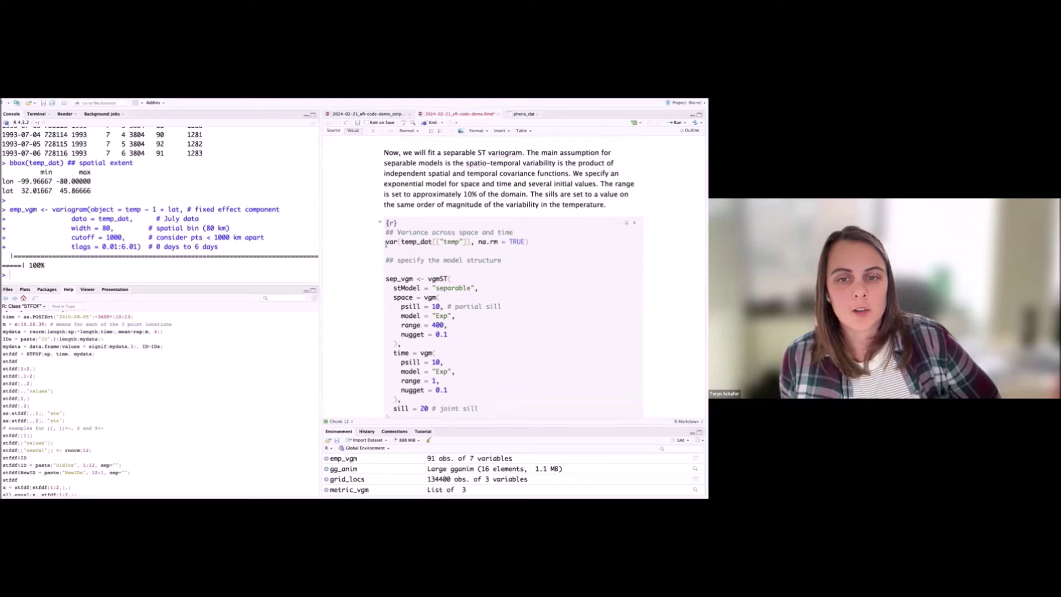
pyautogui.click(534, 241)
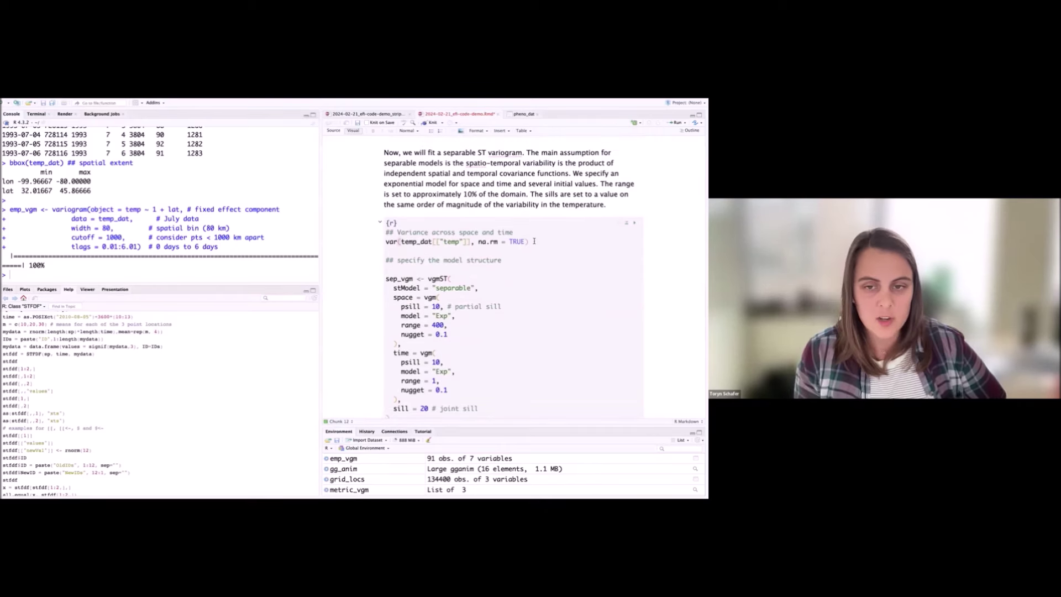
pyautogui.hotkey('ctrl', 'Return')
pyautogui.scroll(-3, 409, 394)
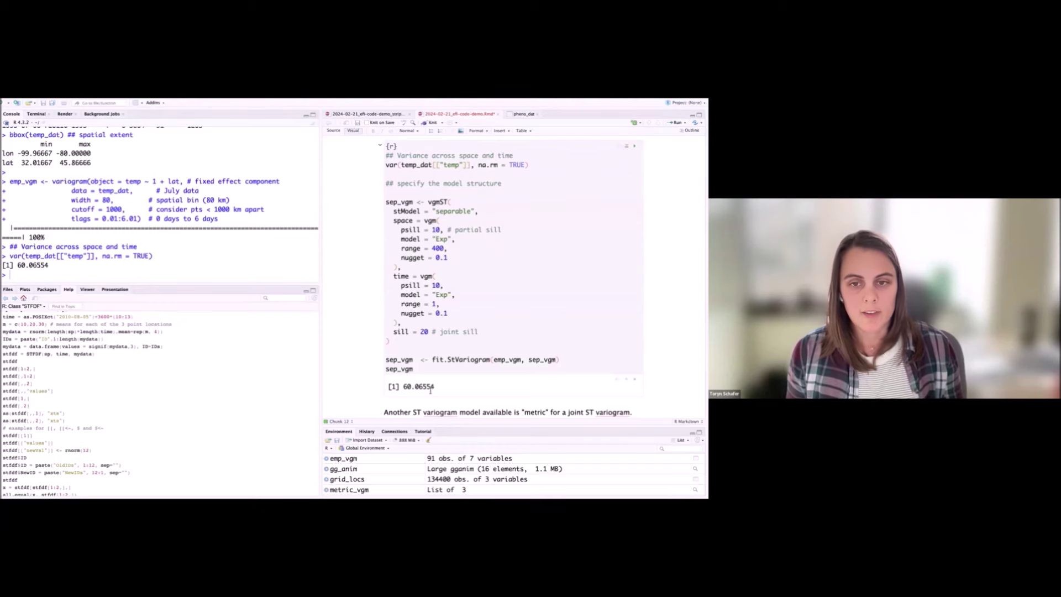
# - Examine the initial partial sill, range and nugget values for space and time in the separable vgmST model
pyautogui.write(',')
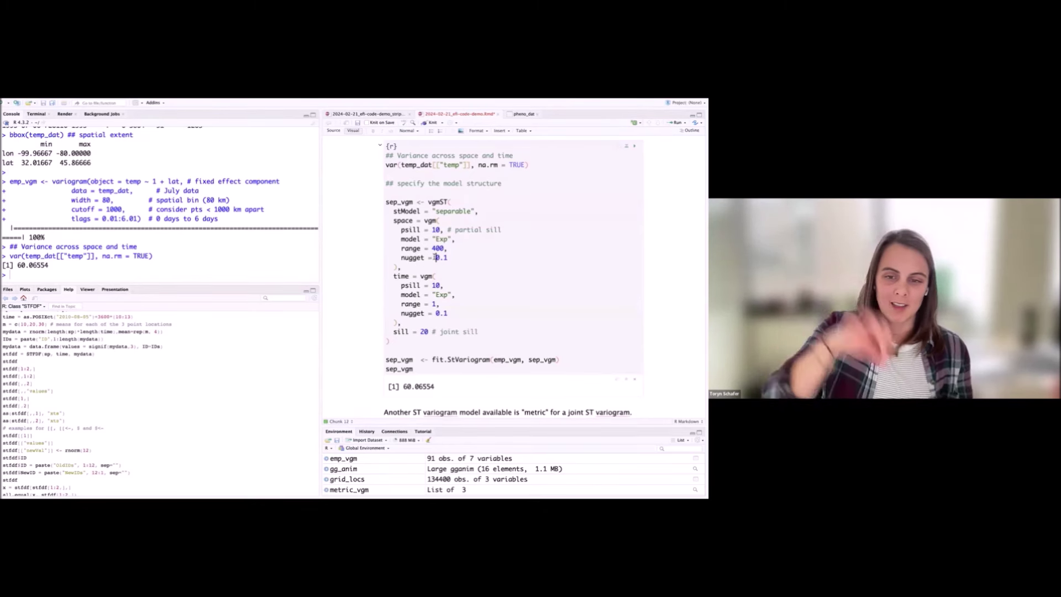
pyautogui.scroll(1, 437, 257)
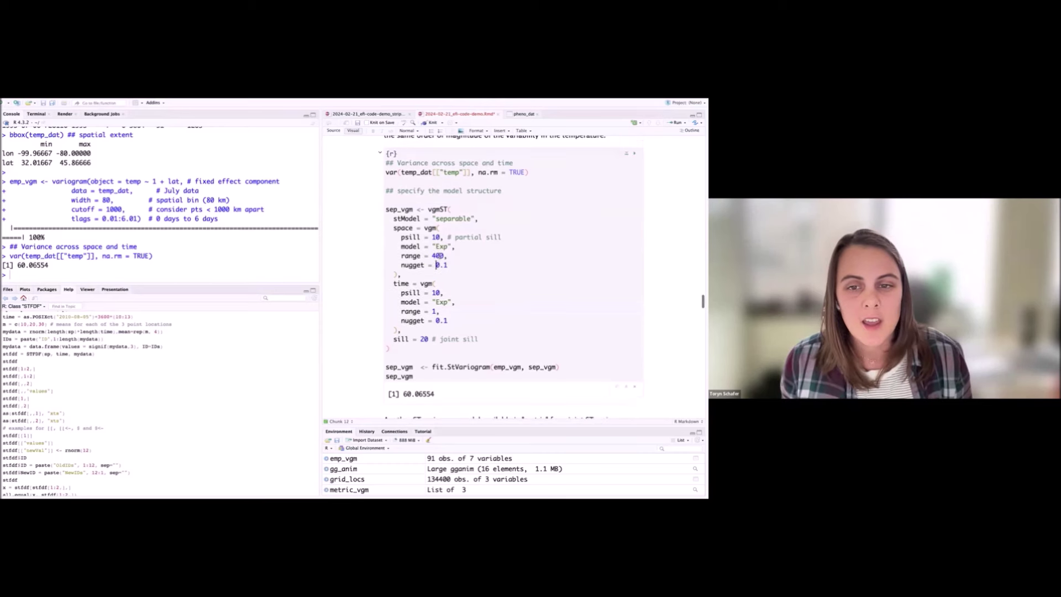
pyautogui.scroll(2, 445, 255)
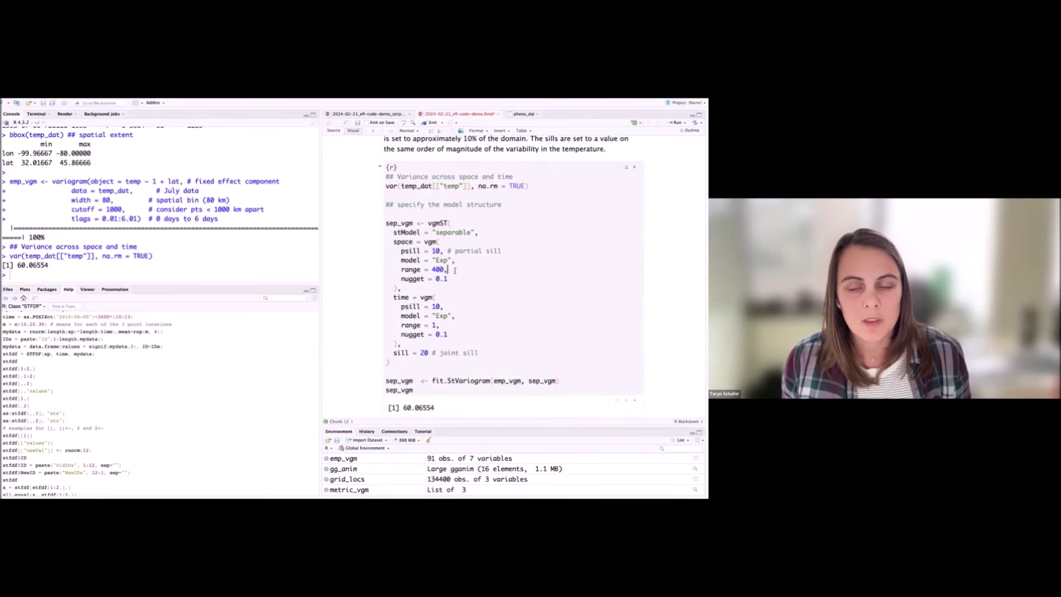
pyautogui.scroll(1, 455, 270)
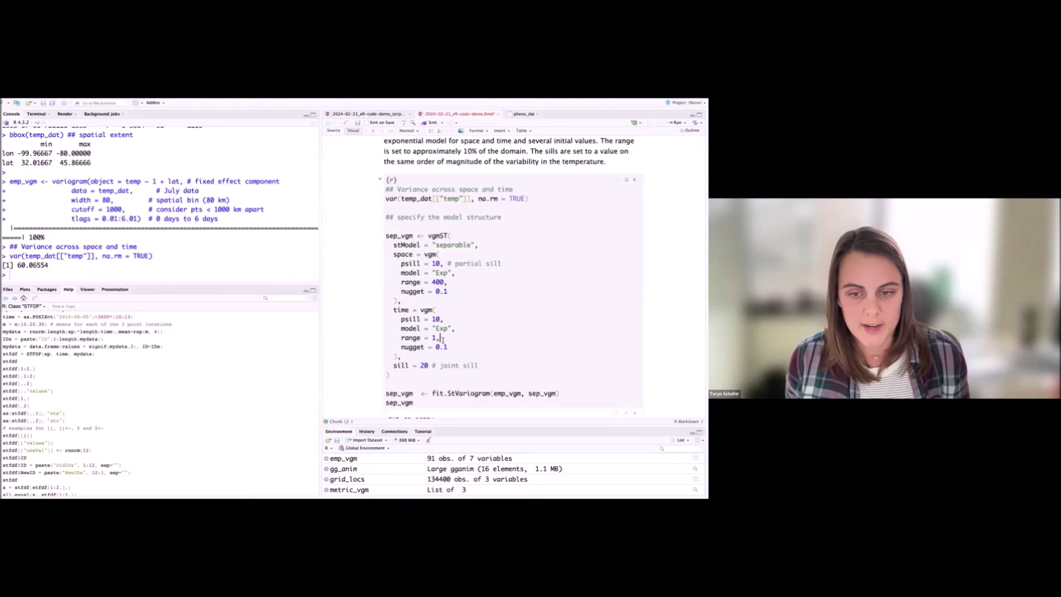
pyautogui.scroll(1, 433, 338)
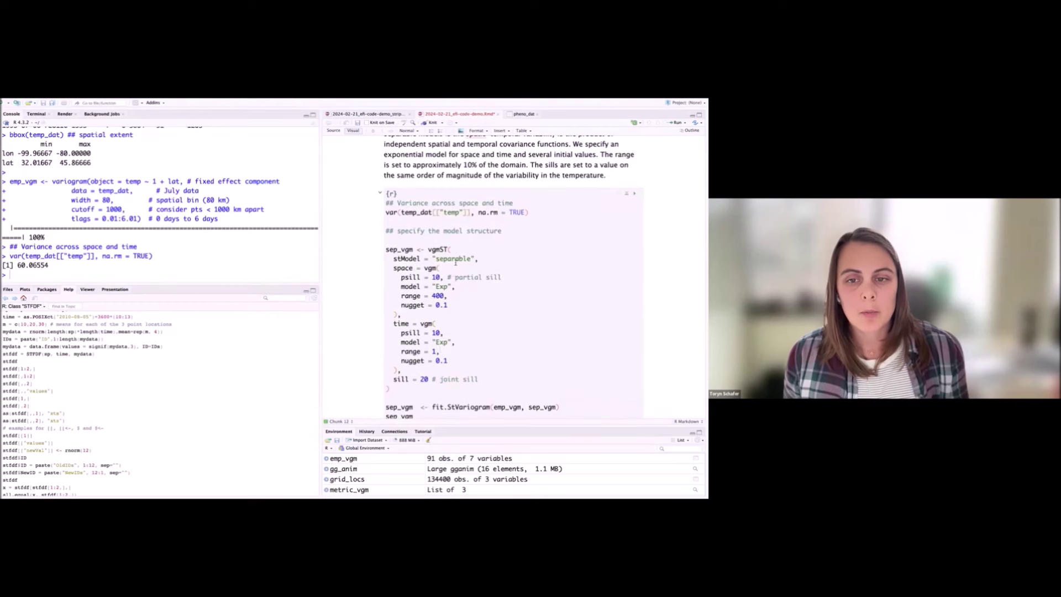
pyautogui.click(412, 267)
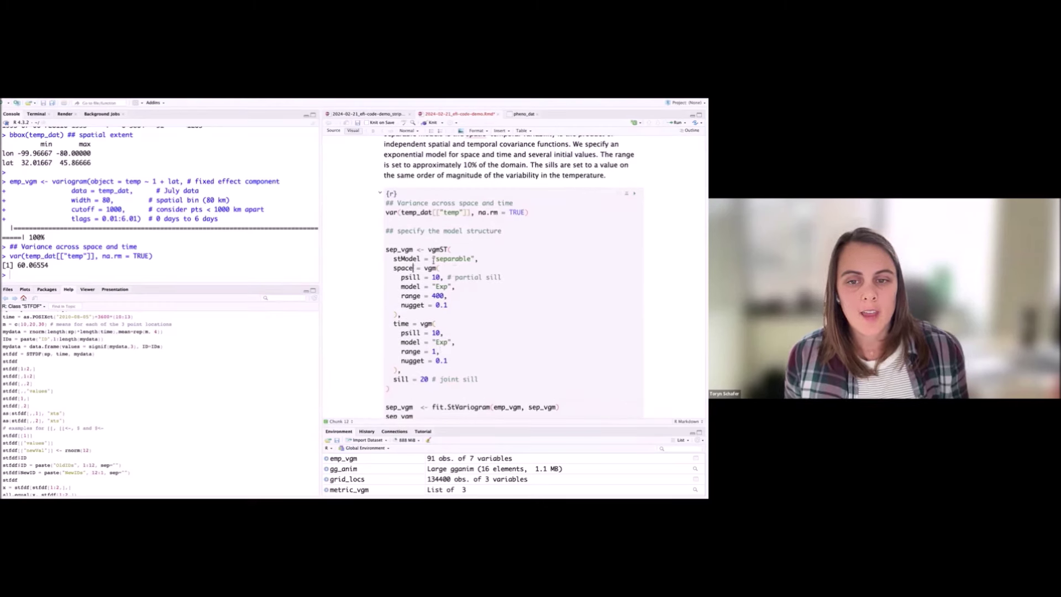
# - Examine the space and time exponential components, joint sill and fit.StVariogram call in the separable vgmST code
pyautogui.moveTo(392, 268); pyautogui.dragTo(418, 268)
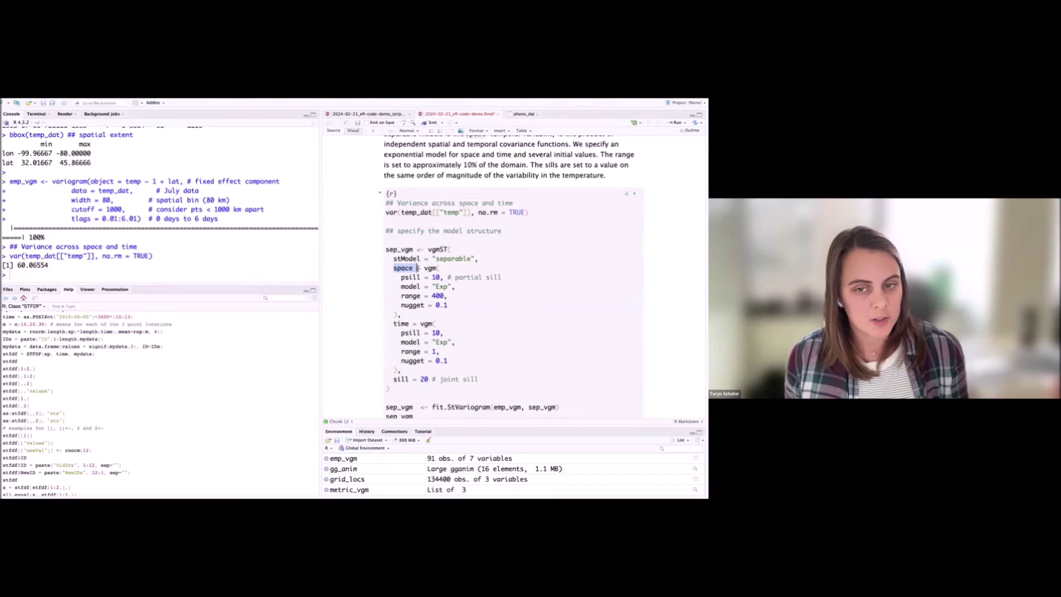
pyautogui.moveTo(393, 323); pyautogui.dragTo(413, 323)
pyautogui.click(412, 324)
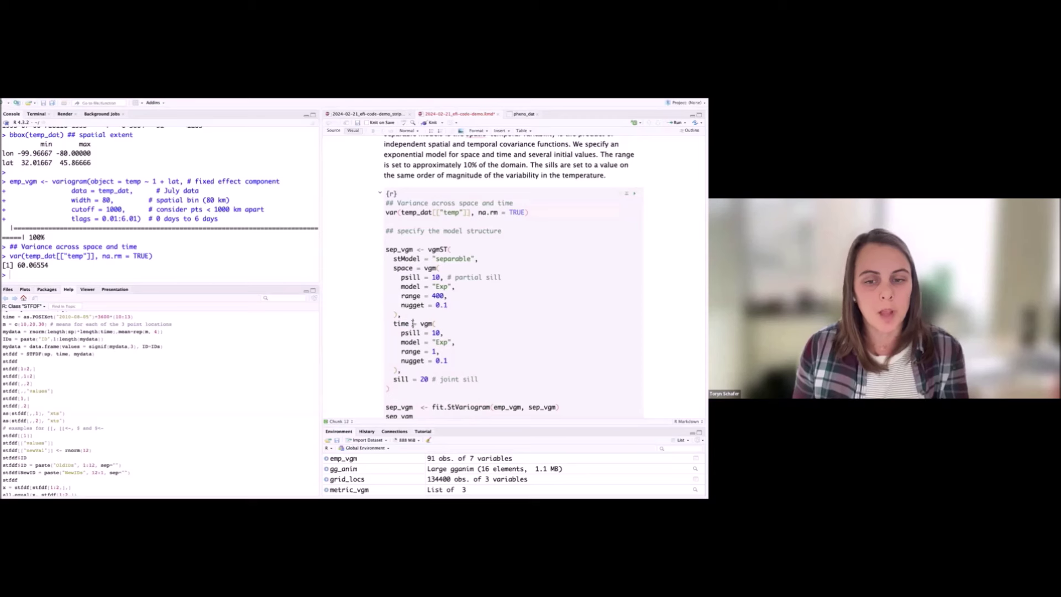
pyautogui.scroll(-1, 450, 305)
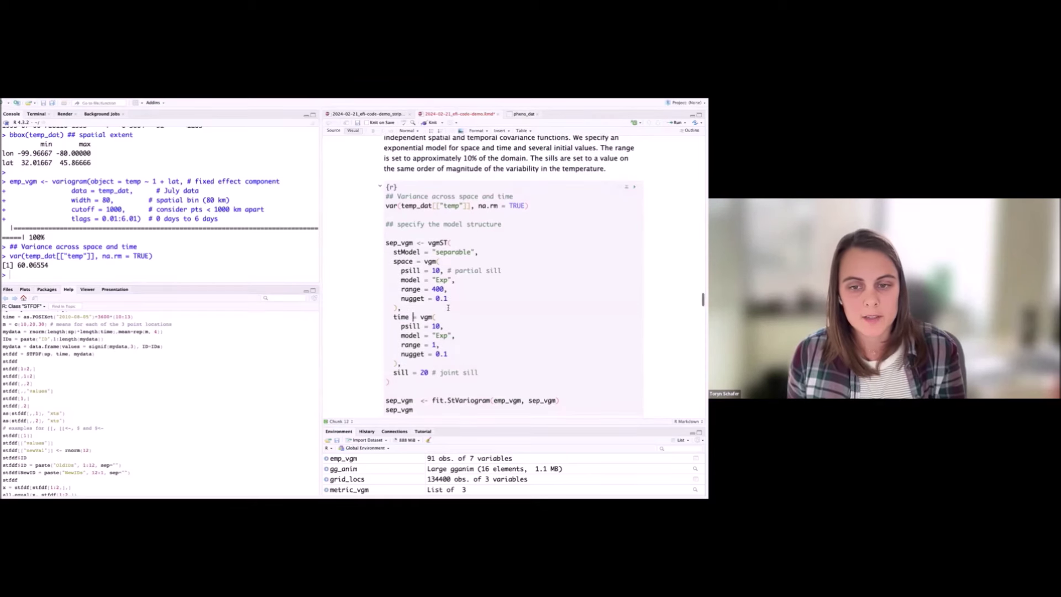
pyautogui.click(463, 279)
pyautogui.click(455, 336)
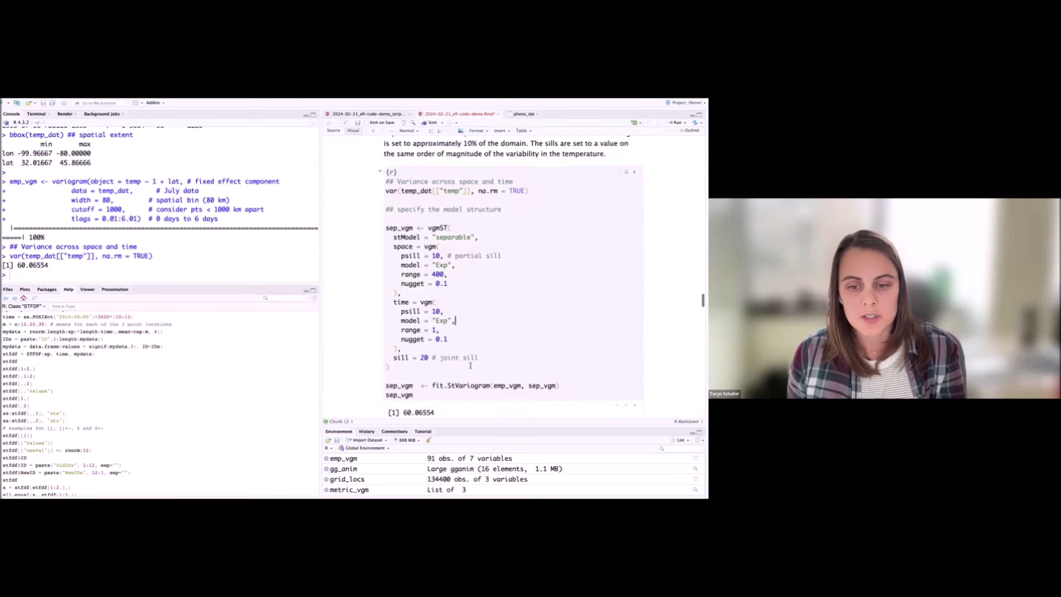
pyautogui.scroll(-2, 470, 365)
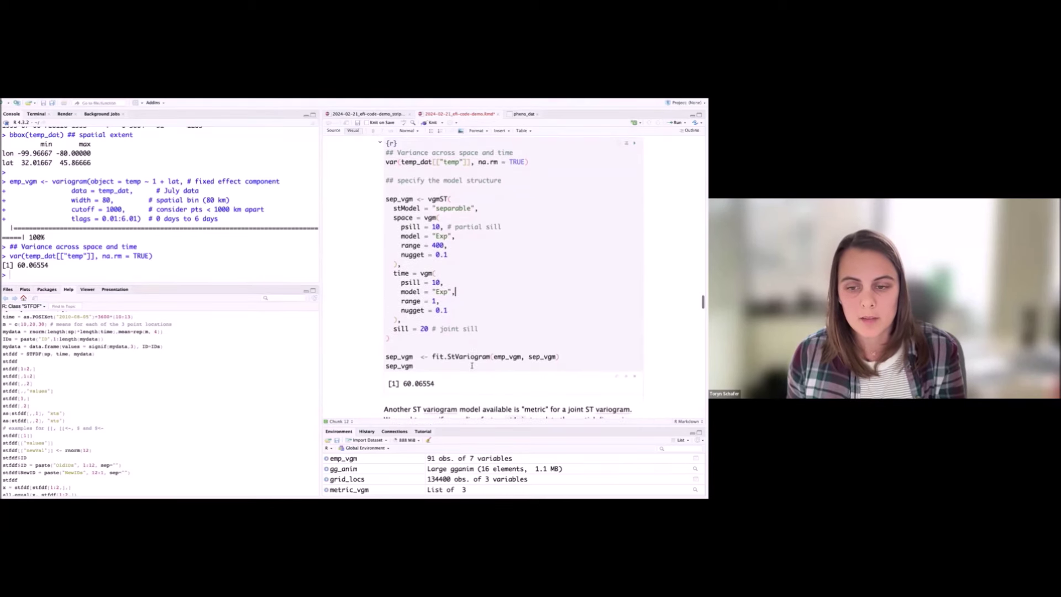
pyautogui.scroll(-1, 471, 365)
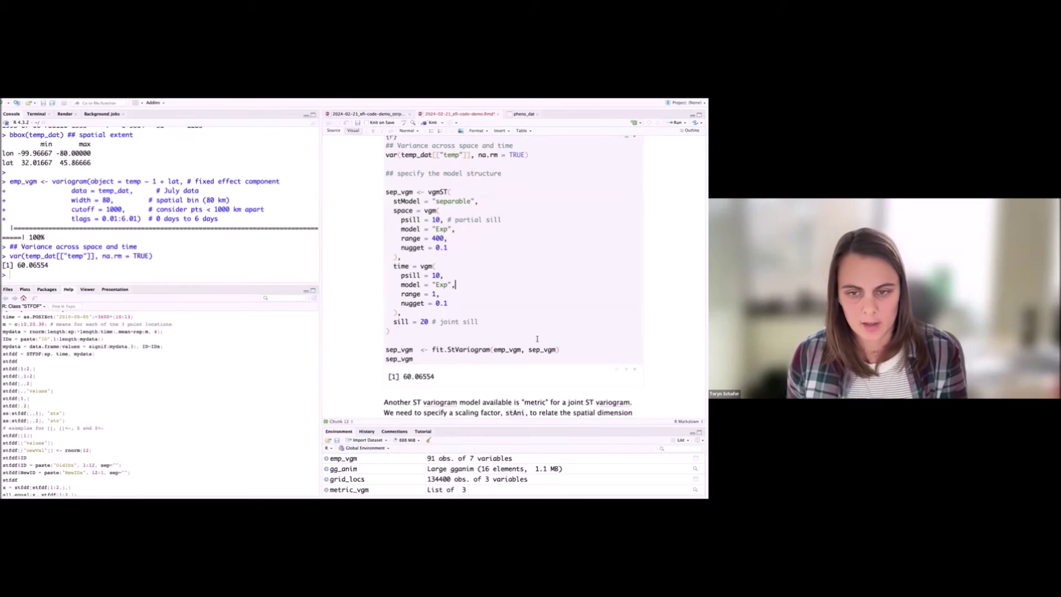
pyautogui.scroll(2, 542, 329)
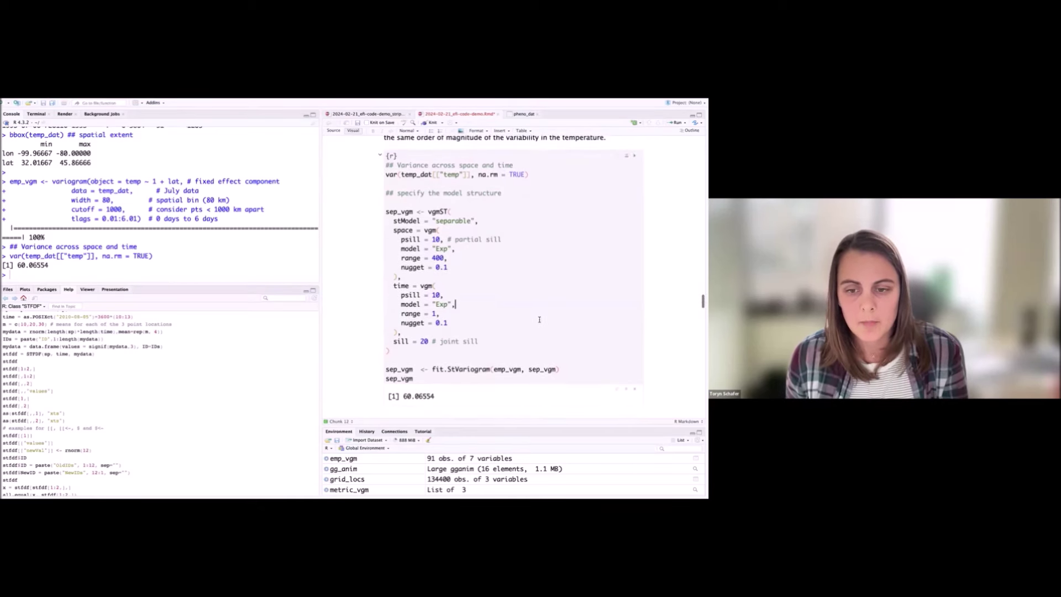
pyautogui.scroll(-3, 438, 370)
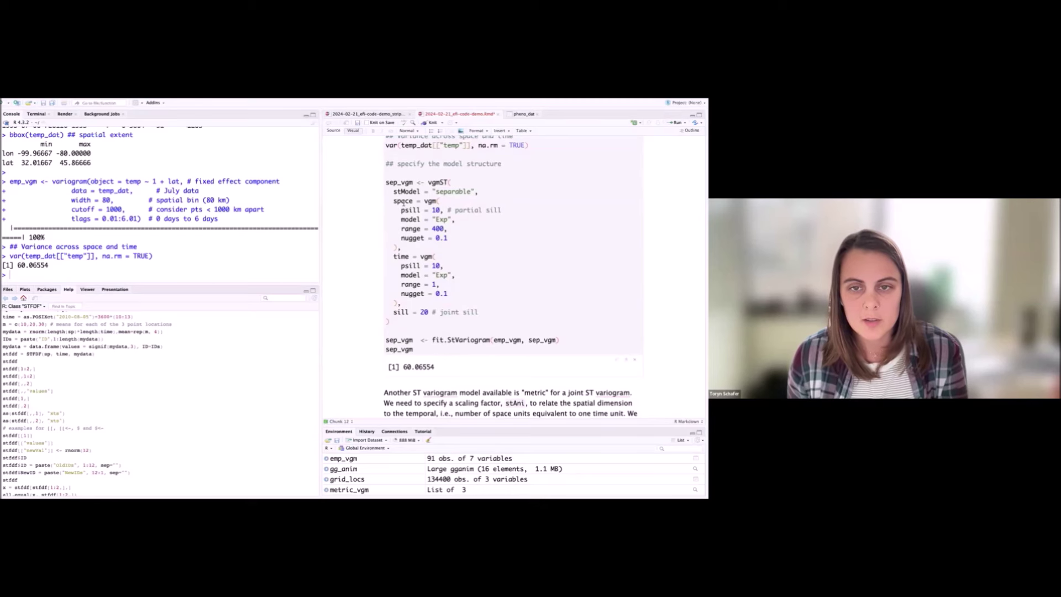
pyautogui.moveTo(385, 182); pyautogui.dragTo(393, 321)
pyautogui.press('Right')
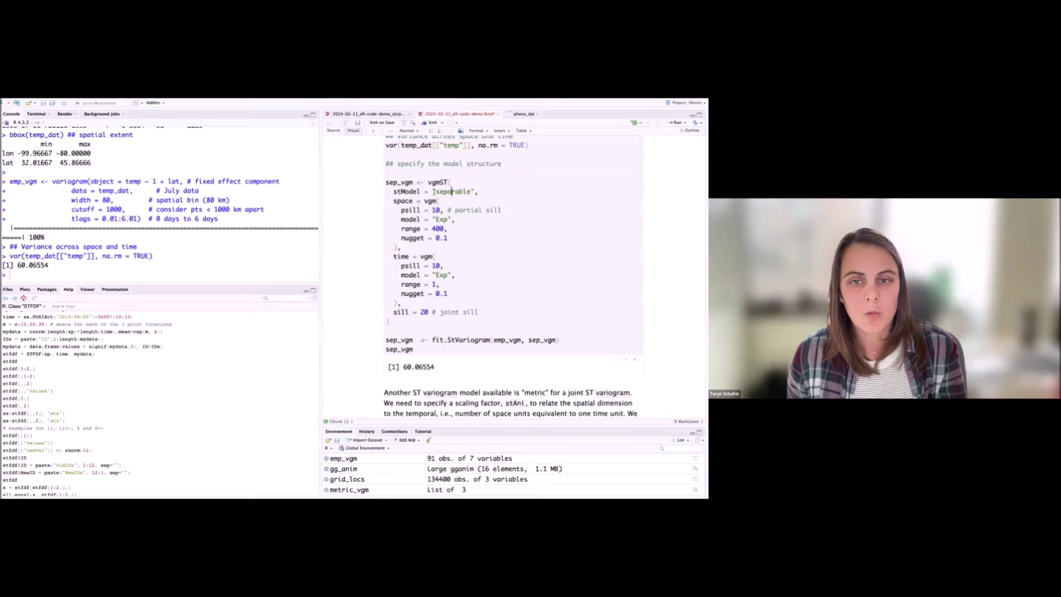
# - Bring up the R help page for vgmST from the console and read its argument descriptions, including space and time
pyautogui.click(129, 268)
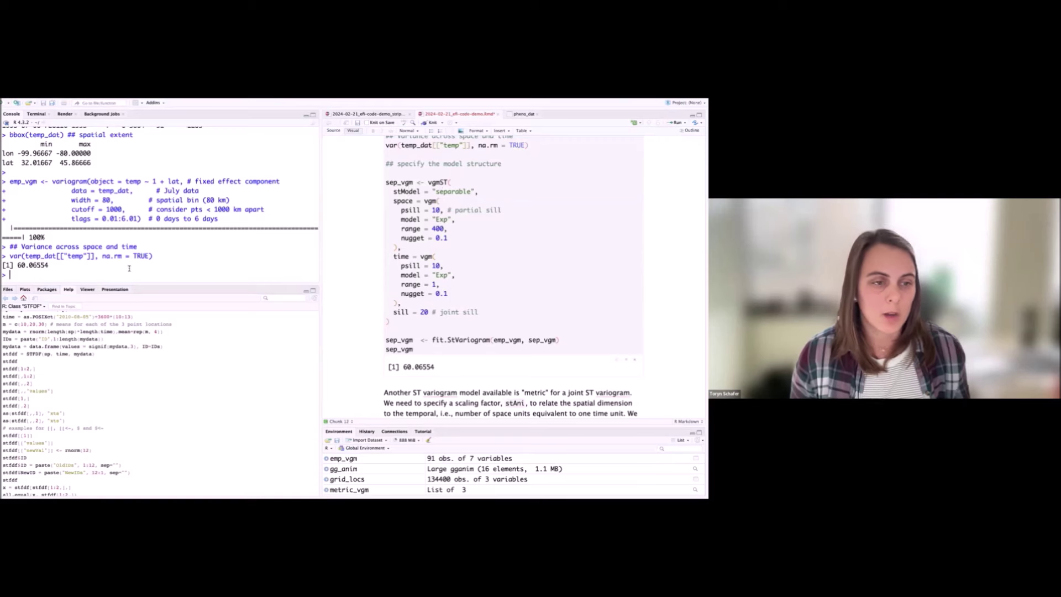
pyautogui.write('?vgmST')
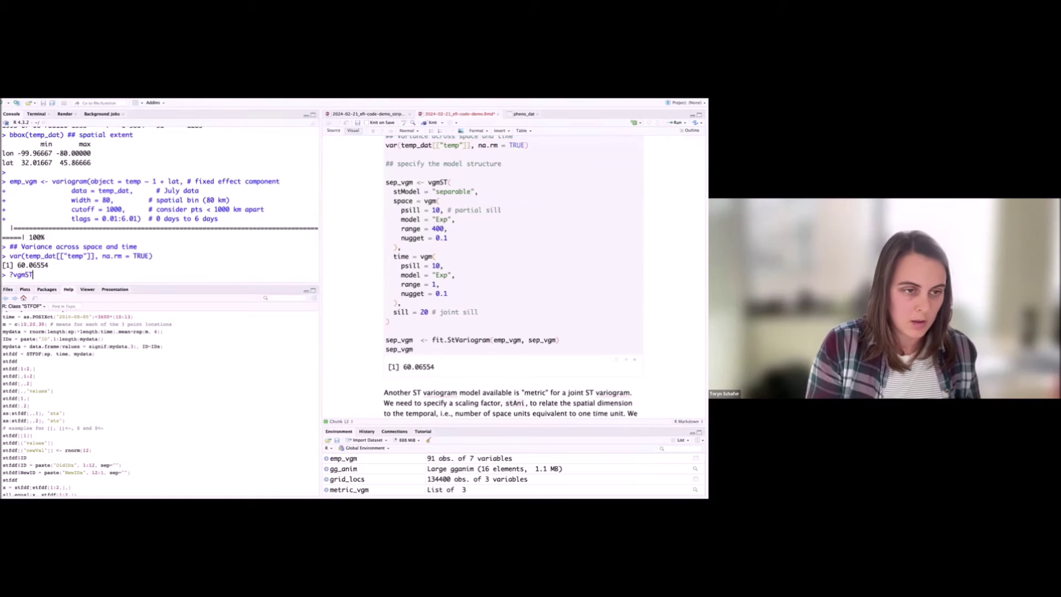
pyautogui.press('Return')
pyautogui.scroll(-2, 158, 350)
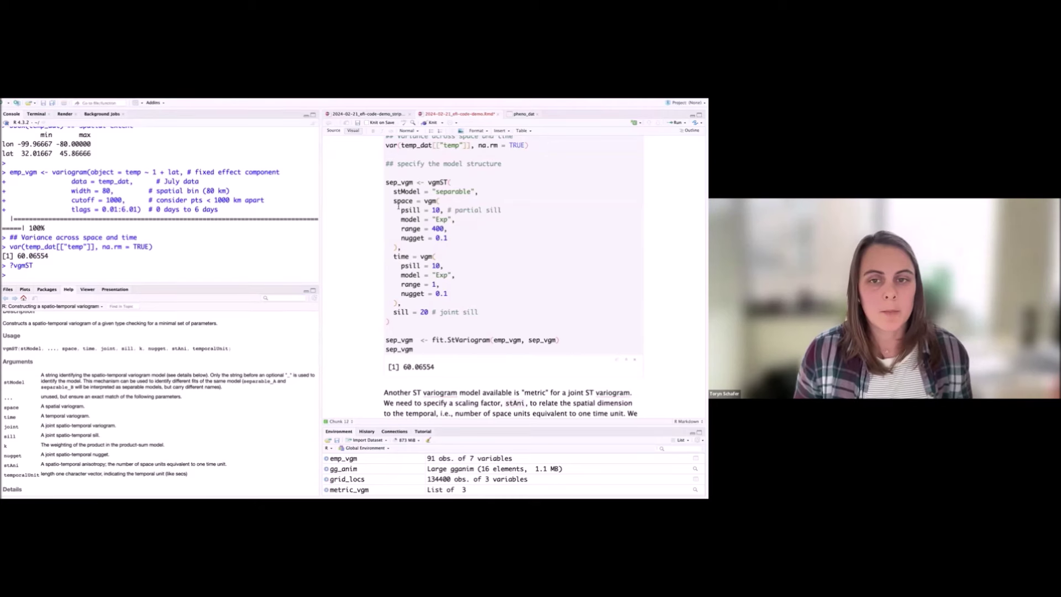
pyautogui.scroll(-1, 63, 427)
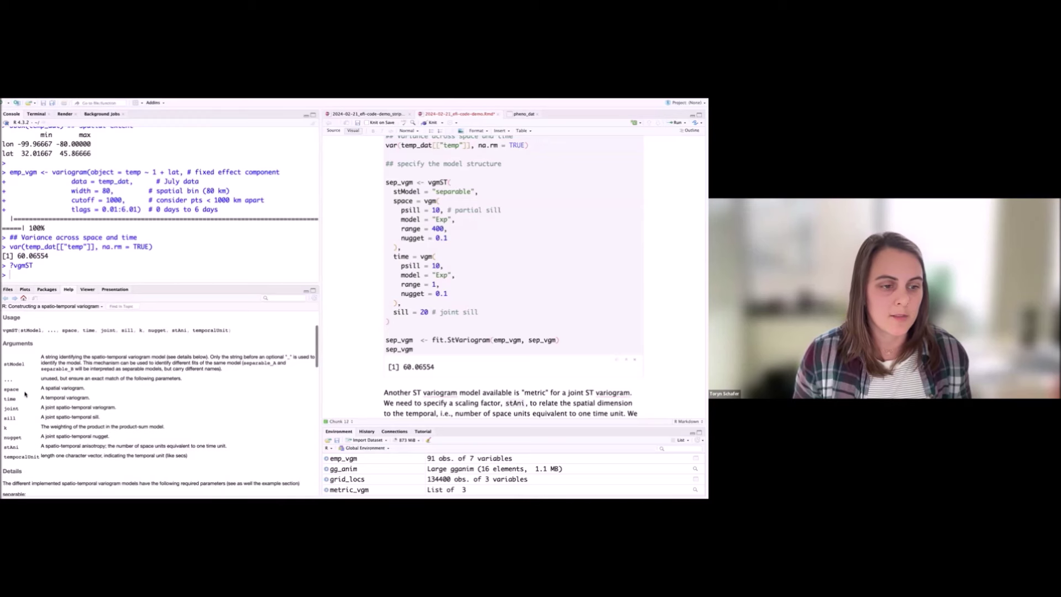
pyautogui.doubleClick(6, 389)
pyautogui.click(7, 395)
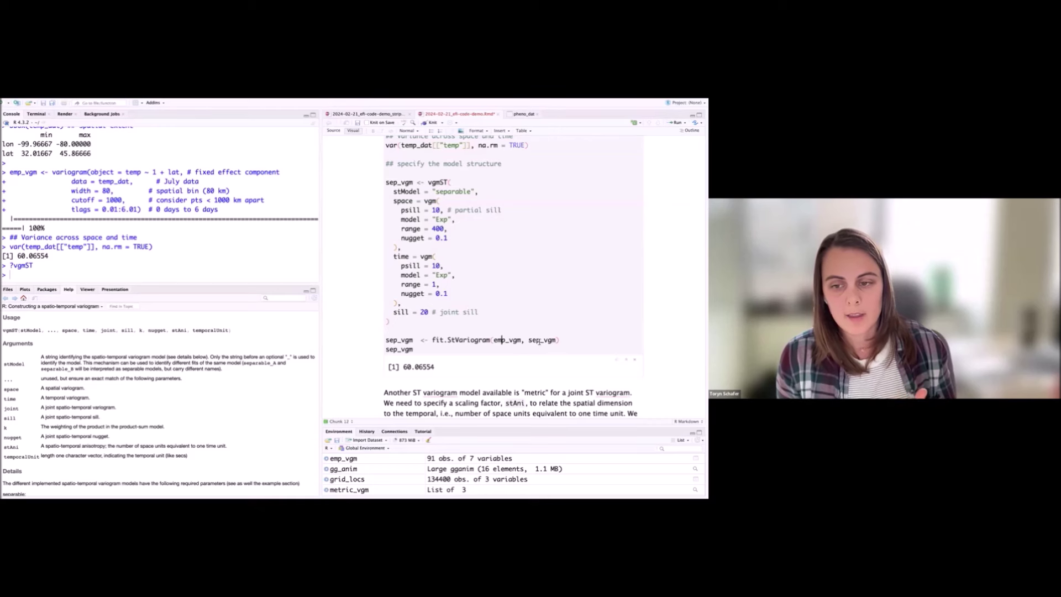
# - Run the whole separable chunk to fit sep_vgm to emp_vgm with exponential space and time models and joint sill 20
pyautogui.scroll(2, 539, 353)
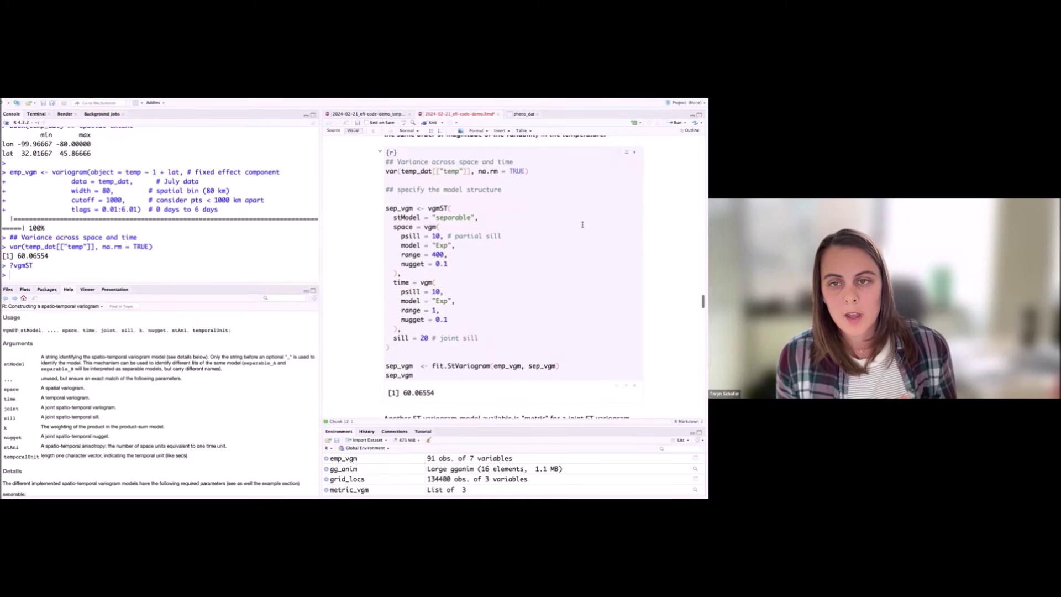
pyautogui.click(635, 154)
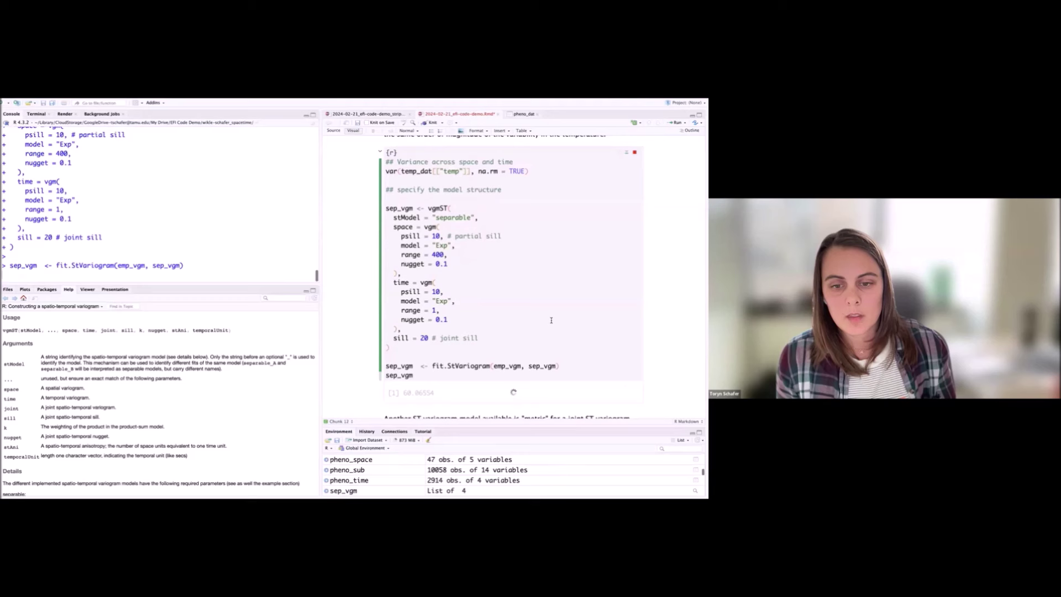
pyautogui.scroll(-5, 551, 320)
pyautogui.scroll(-1, 551, 321)
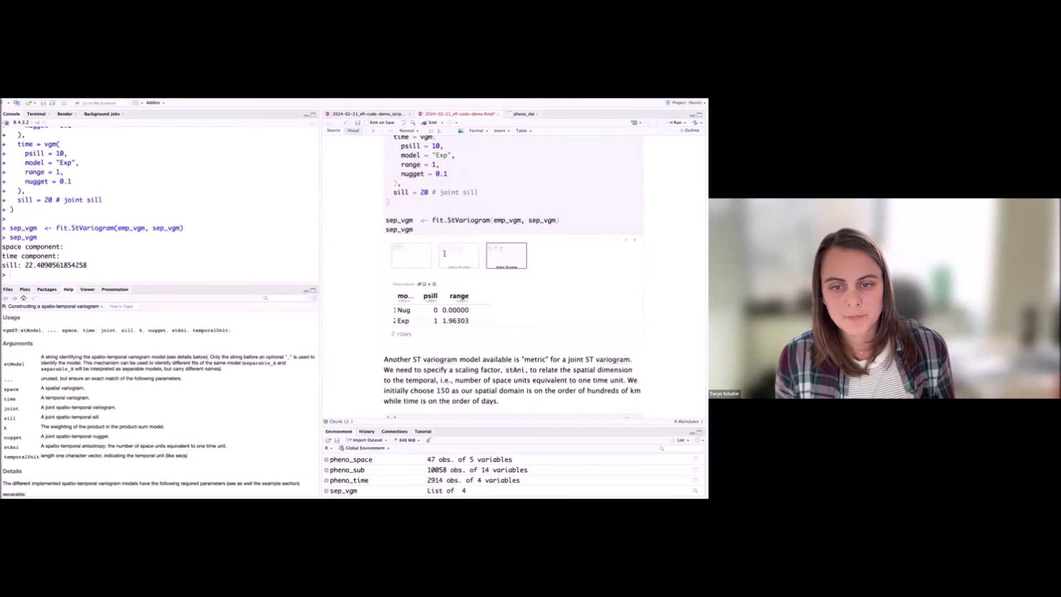
# - Inspect the fitted sep_vgm output tables for the space and time components
pyautogui.click(424, 230)
pyautogui.click(454, 258)
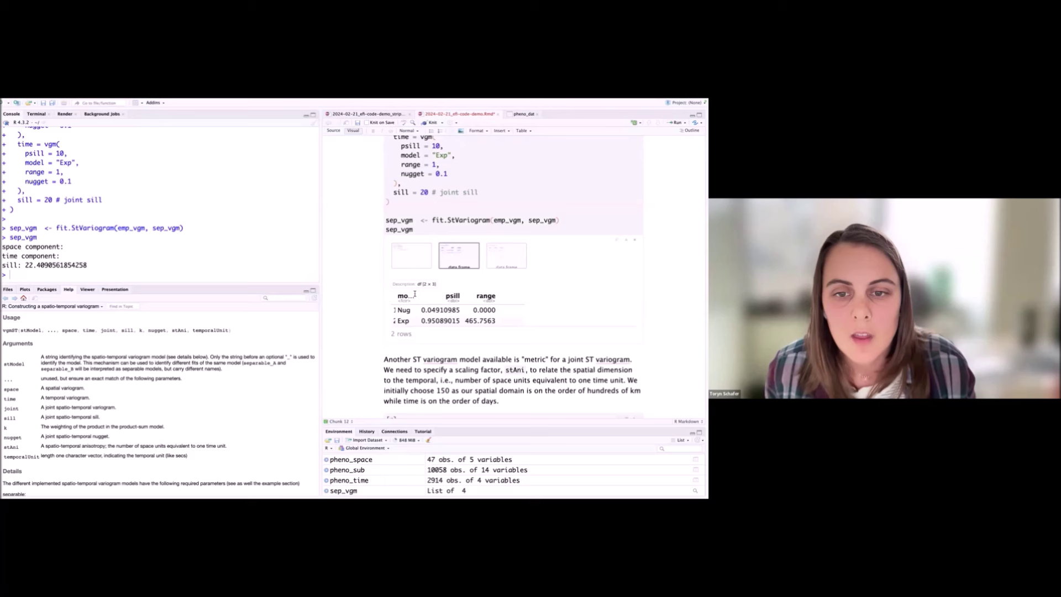
pyautogui.click(411, 259)
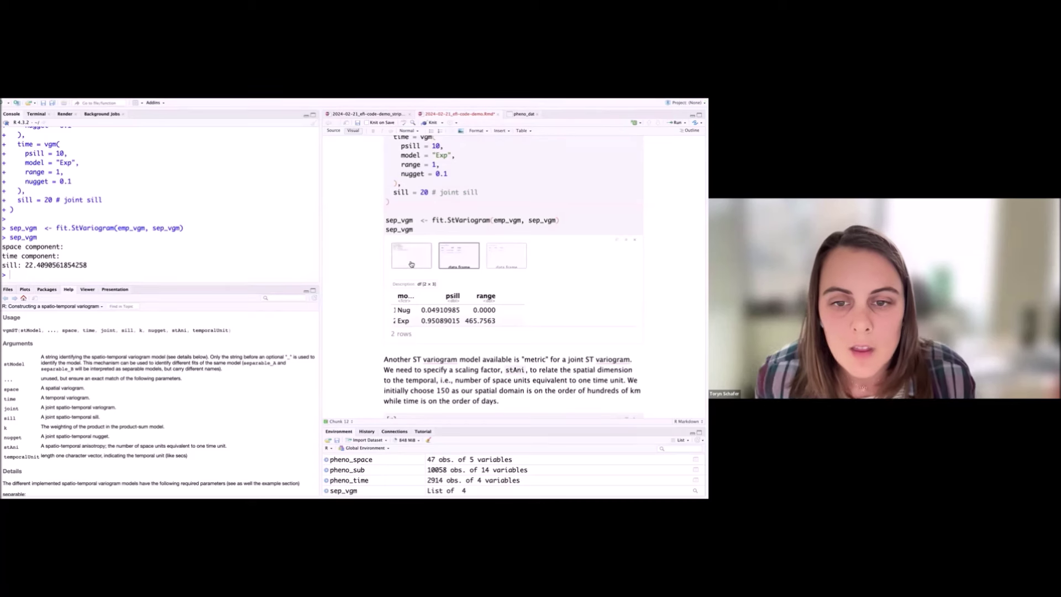
pyautogui.click(467, 257)
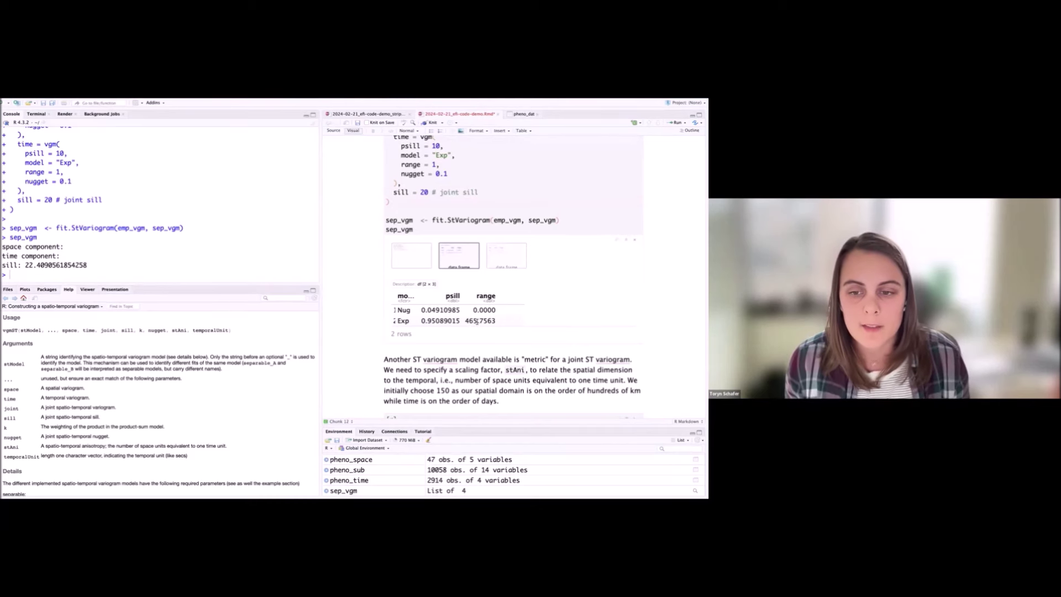
pyautogui.click(509, 258)
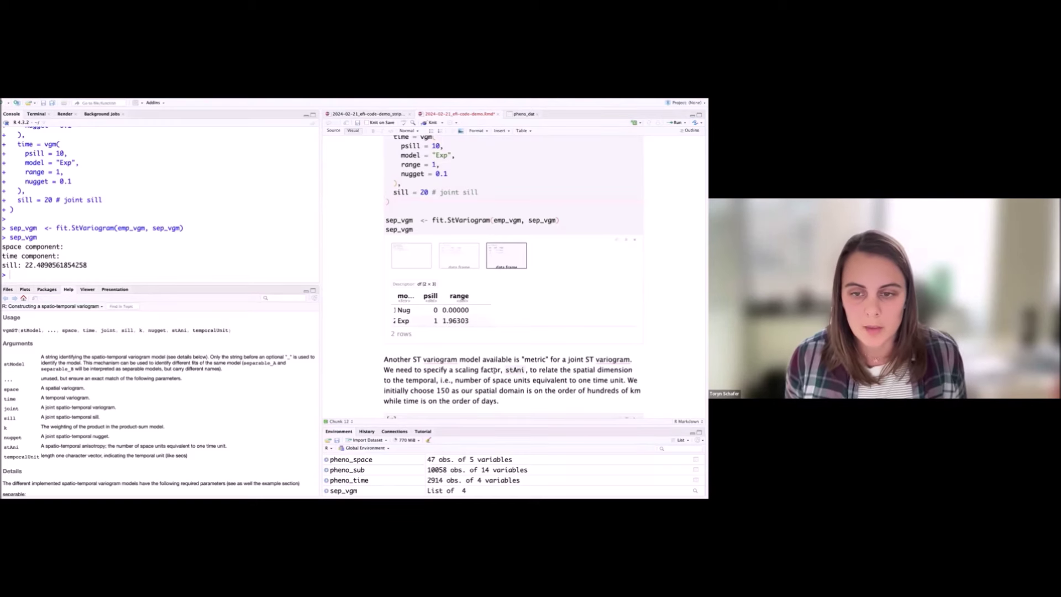
pyautogui.scroll(3, 508, 322)
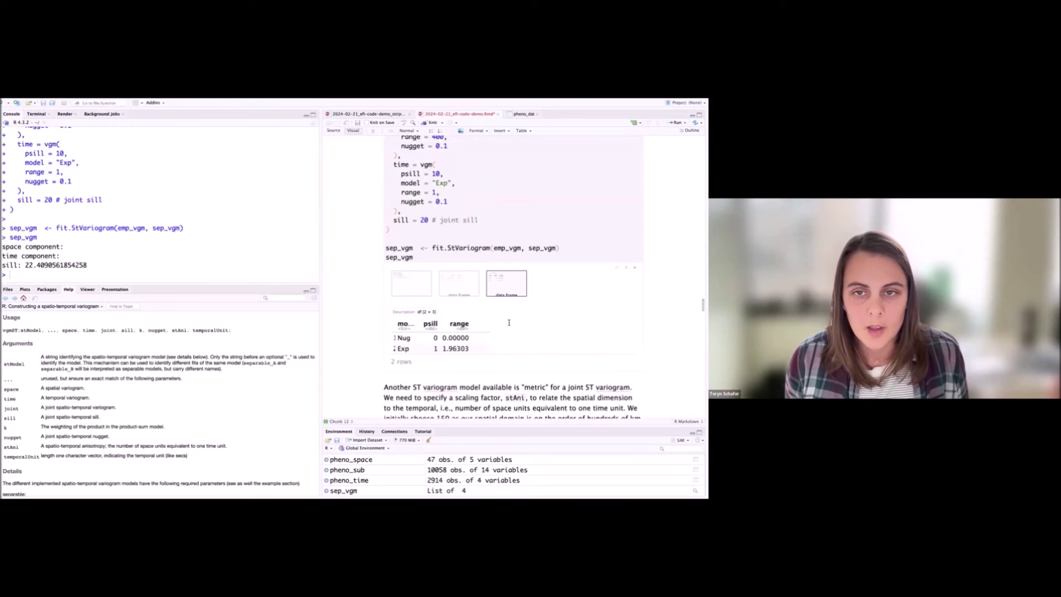
# - Review the metric ST variogram explanation and its vgmST code, focusing on the joint model and the stAni scaling factor
pyautogui.scroll(-5, 509, 322)
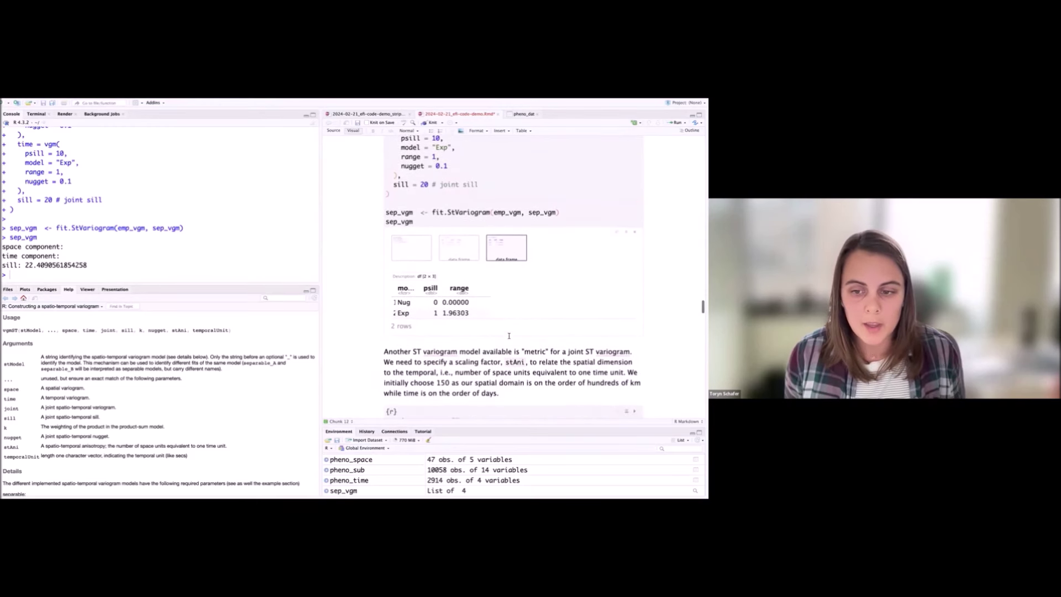
pyautogui.scroll(-4, 511, 373)
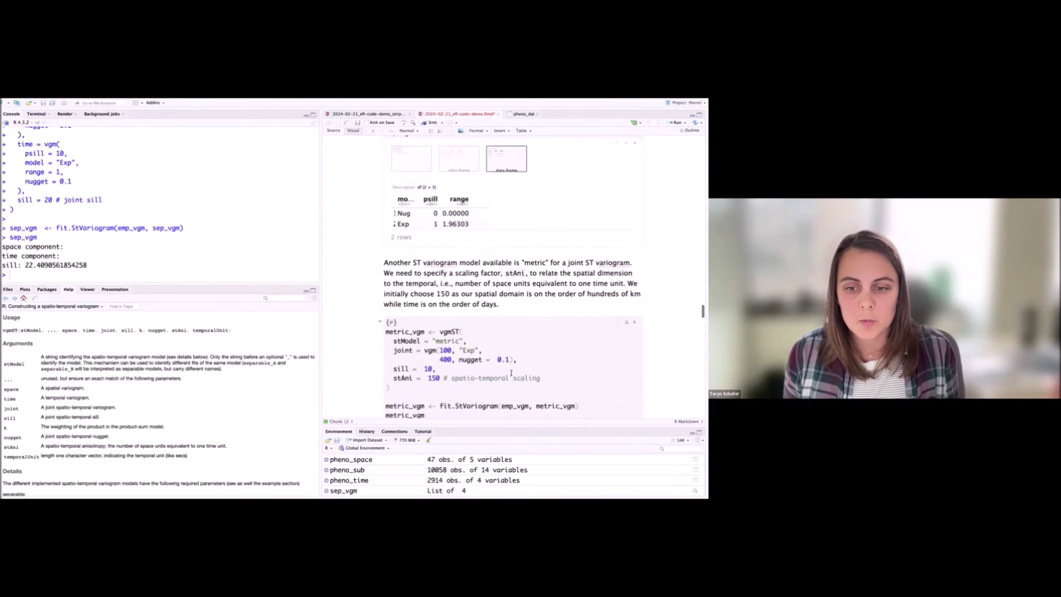
pyautogui.scroll(-3, 511, 373)
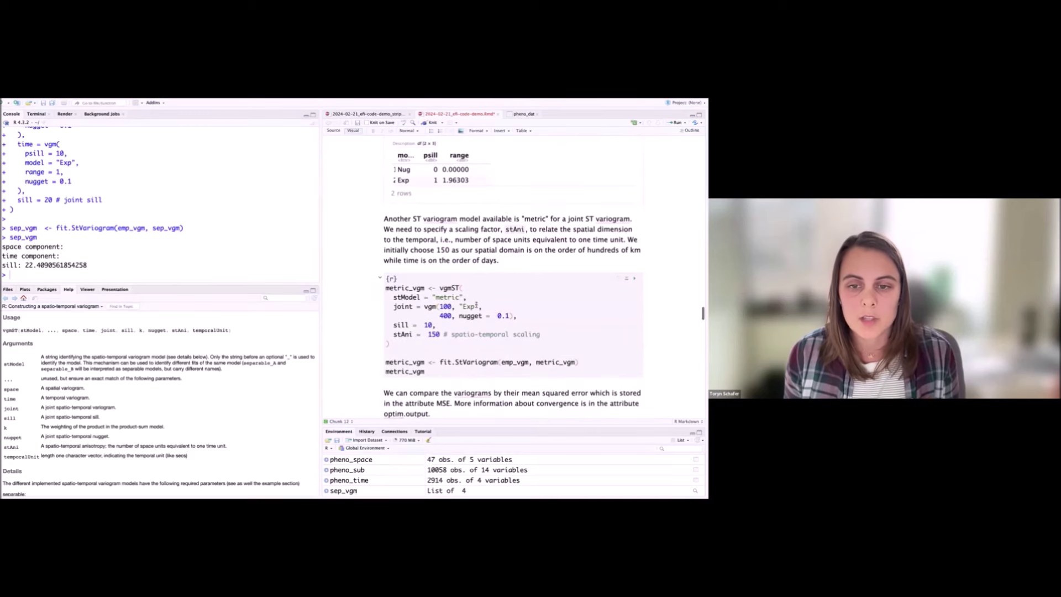
pyautogui.moveTo(393, 307); pyautogui.dragTo(412, 307)
pyautogui.click(412, 307)
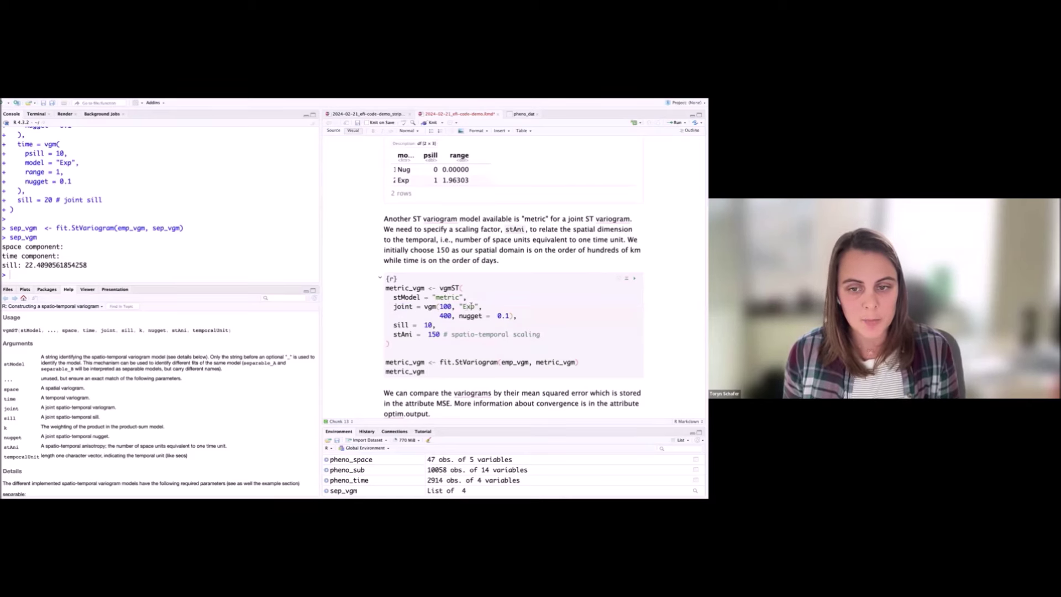
pyautogui.scroll(-1, 470, 322)
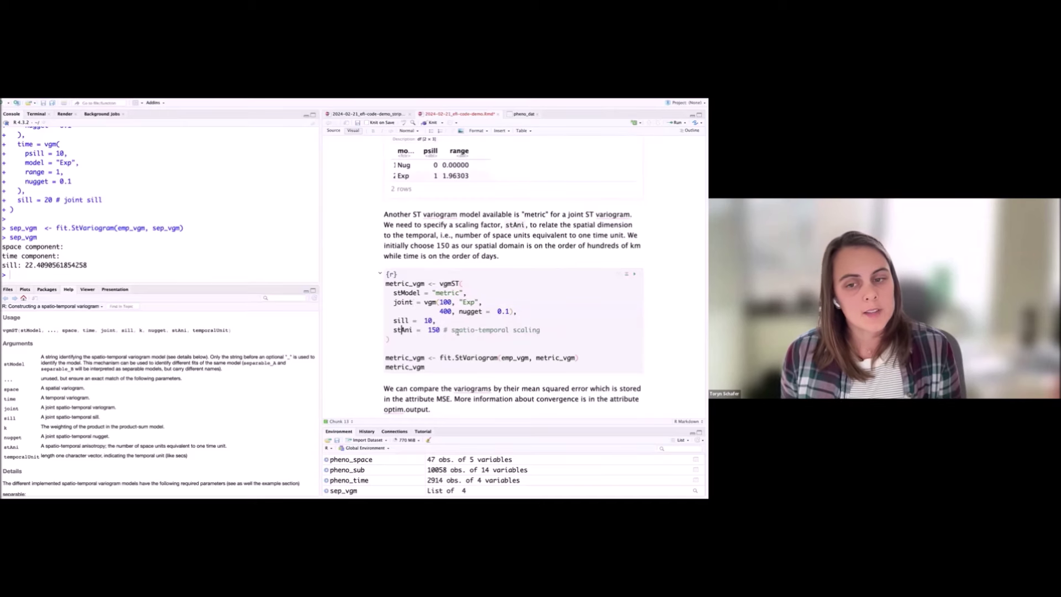
pyautogui.click(401, 330)
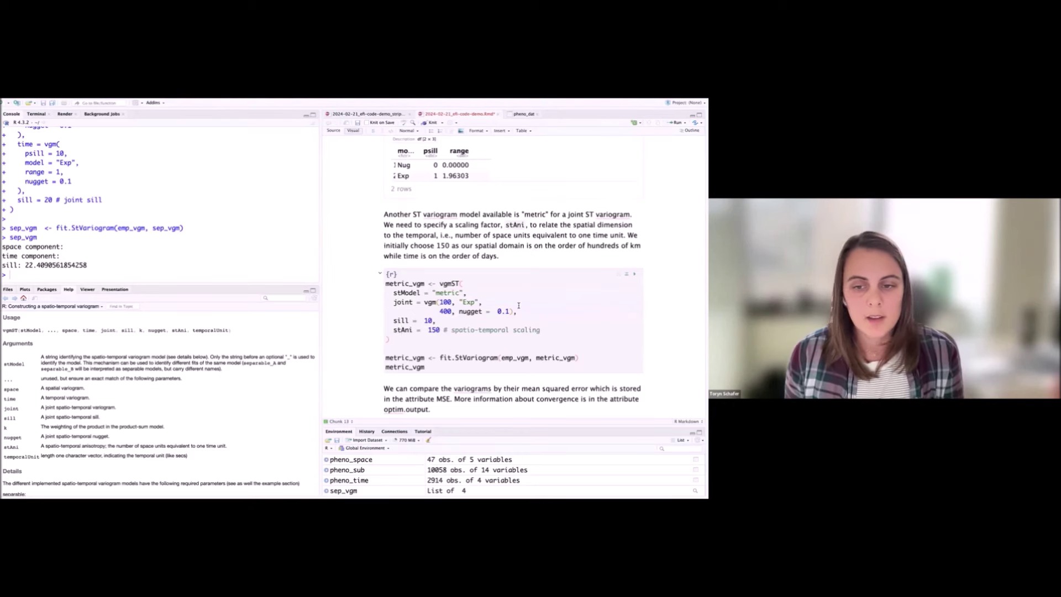
# - Run the metric chunk to fit metric_vgm with joint vgm(100, "Exp", 400, nugget = 0.1), sill 10 and stAni 150
pyautogui.scroll(-1, 580, 276)
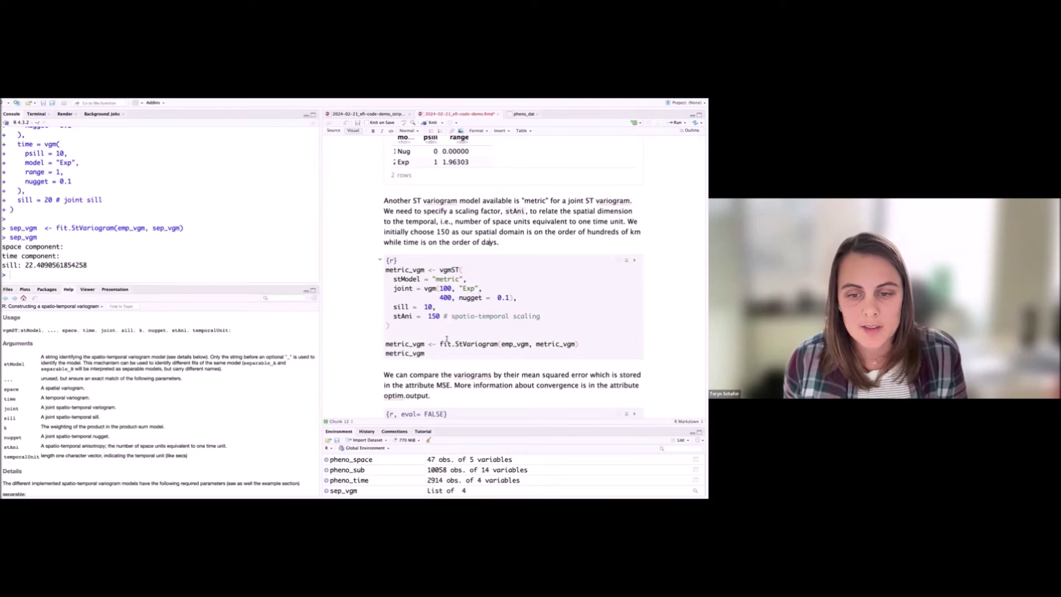
pyautogui.press('super+shift+Return')
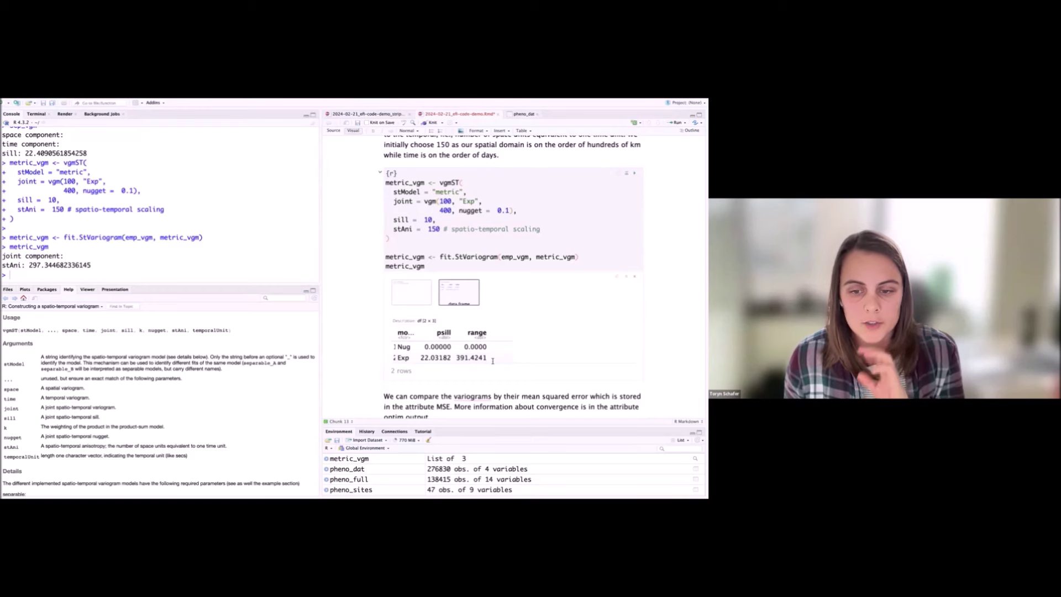
# - Run the chunk that returns the MSE attribute of sep_vgm and metric_vgm to compare the two fits
pyautogui.scroll(-3, 493, 370)
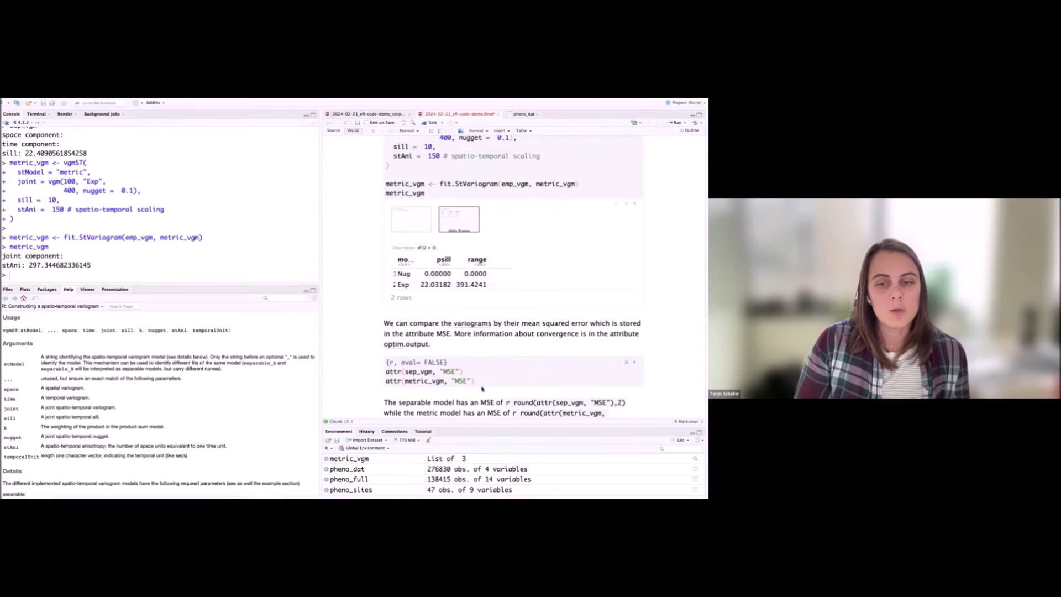
pyautogui.scroll(-5, 482, 388)
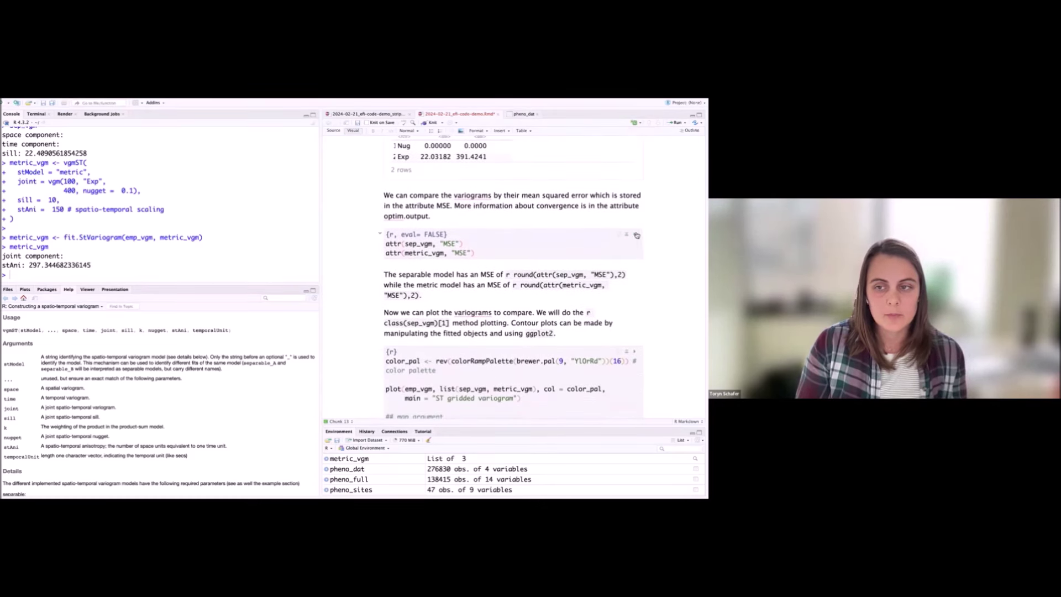
pyautogui.click(634, 234)
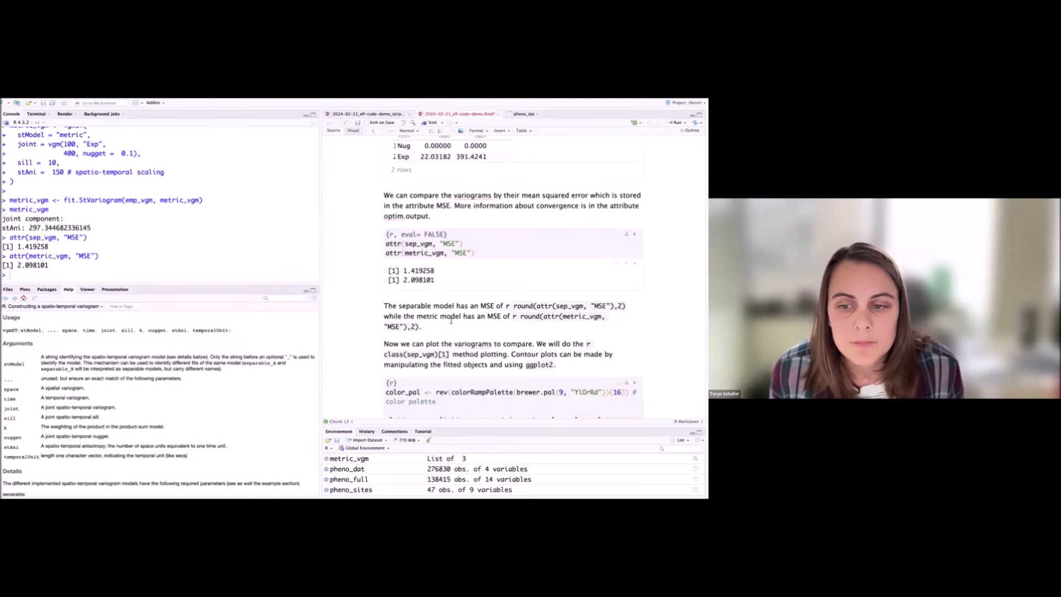
# - Review the MSE comparison text and the variogram plotting code with its map, all and wireframe arguments
pyautogui.scroll(-1, 507, 309)
pyautogui.scroll(-4, 490, 320)
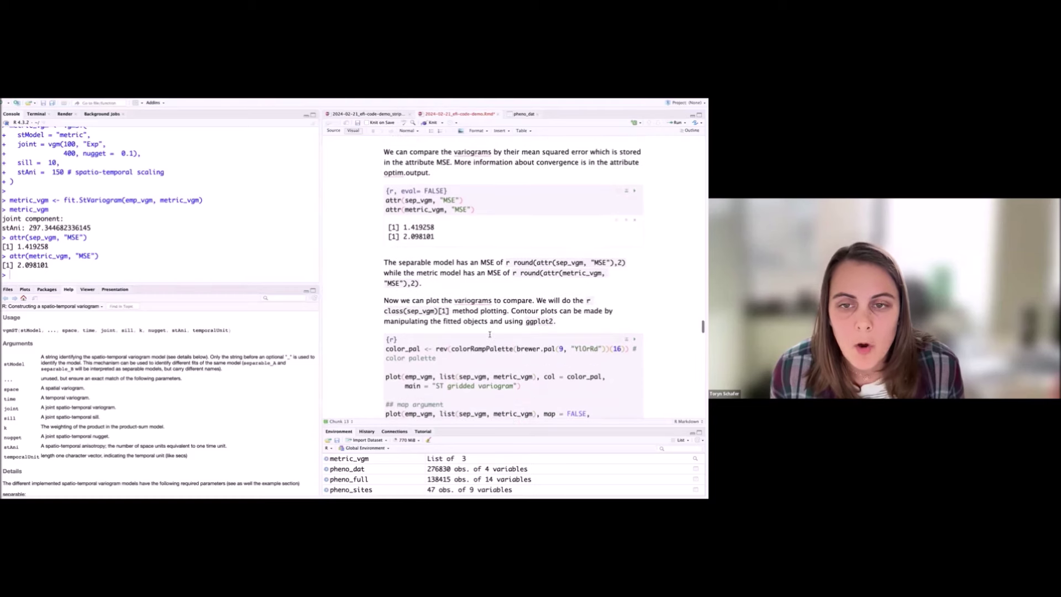
pyautogui.scroll(-3, 489, 334)
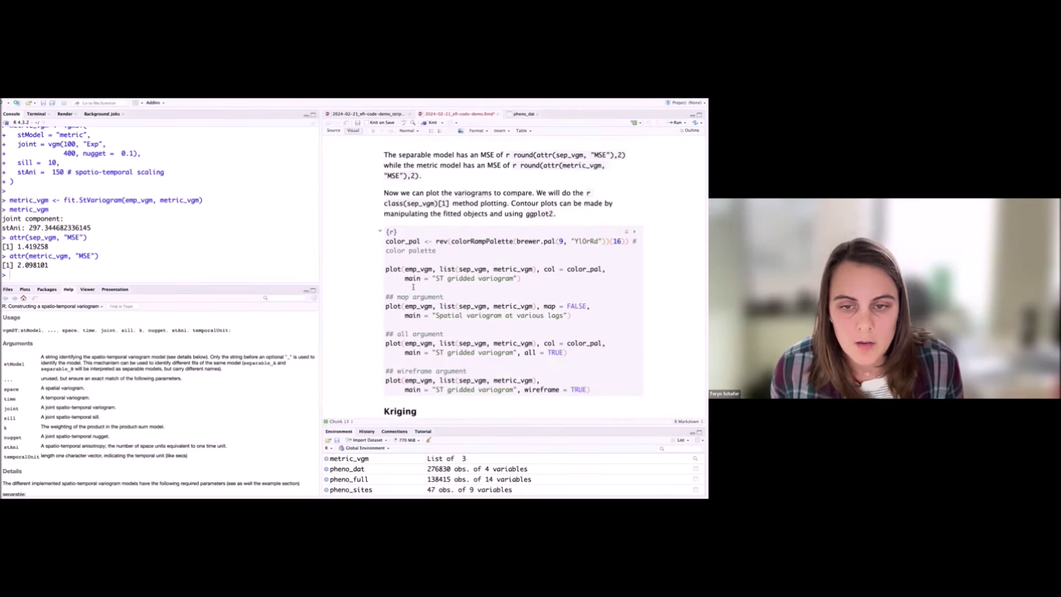
# - Query the class of sep_vgm in the console with class(sep_vgm)
pyautogui.write('class')
pyautogui.write('(sep_vgm)')
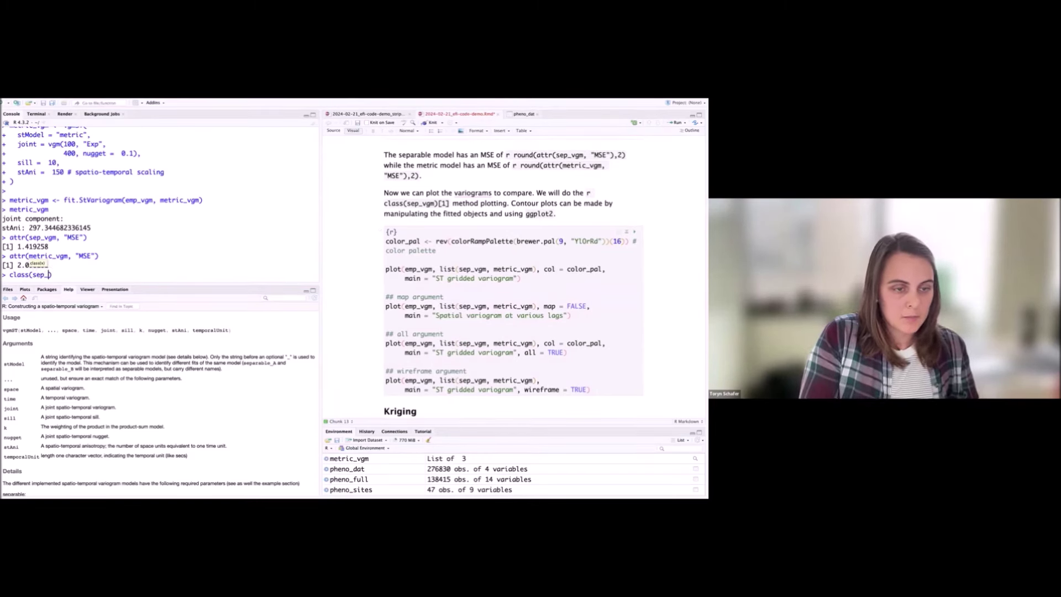
pyautogui.press('Return')
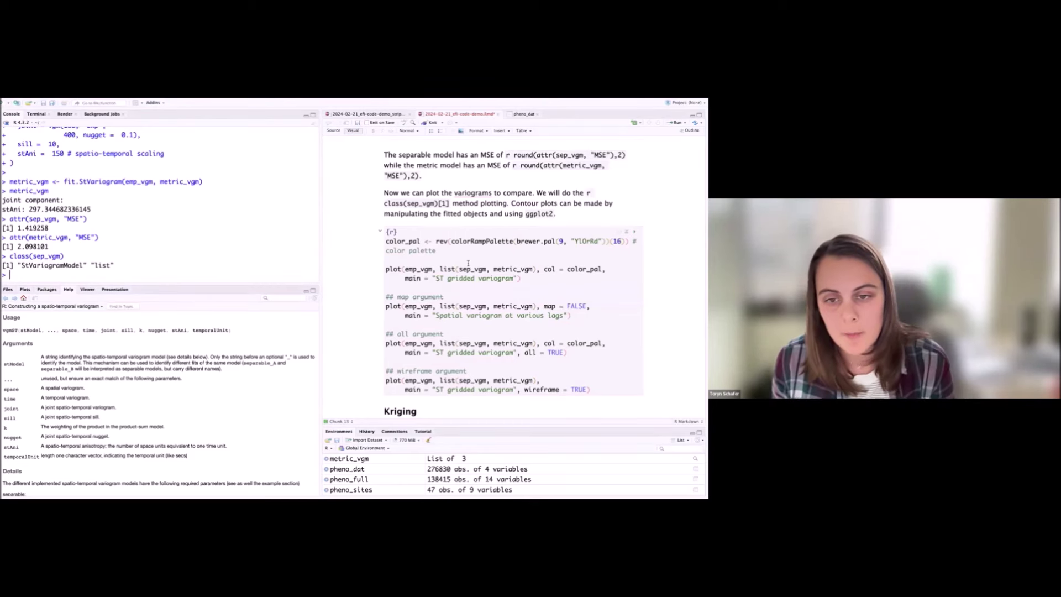
# - Plot emp_vgm with the sep_vgm and metric_vgm fits as the "ST gridded variogram" using col = color_pal, and compare the two models
pyautogui.click(525, 277)
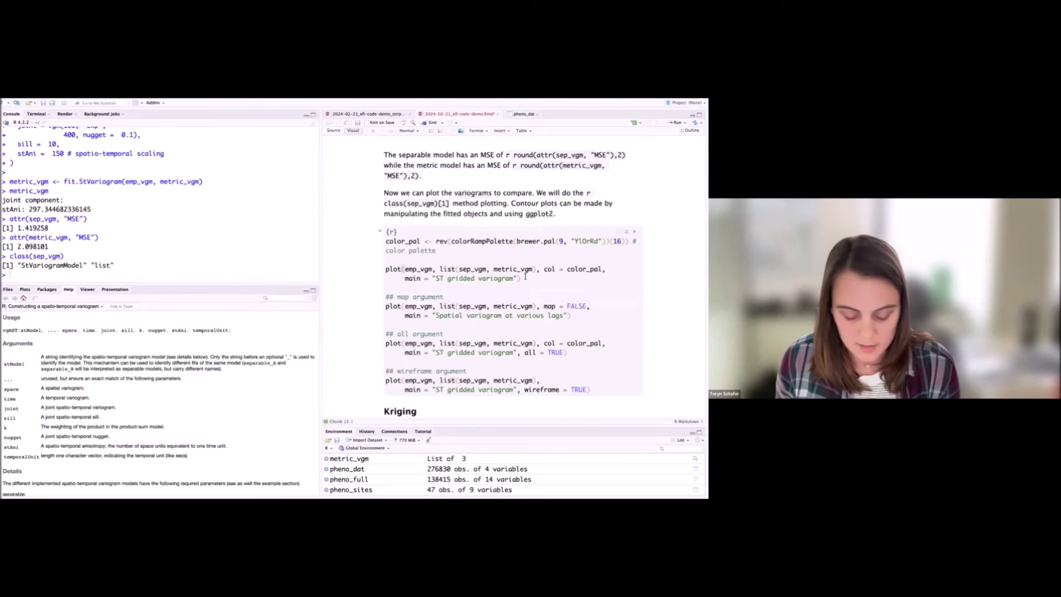
pyautogui.hotkey('ctrl', 'Return')
pyautogui.scroll(-2, 443, 353)
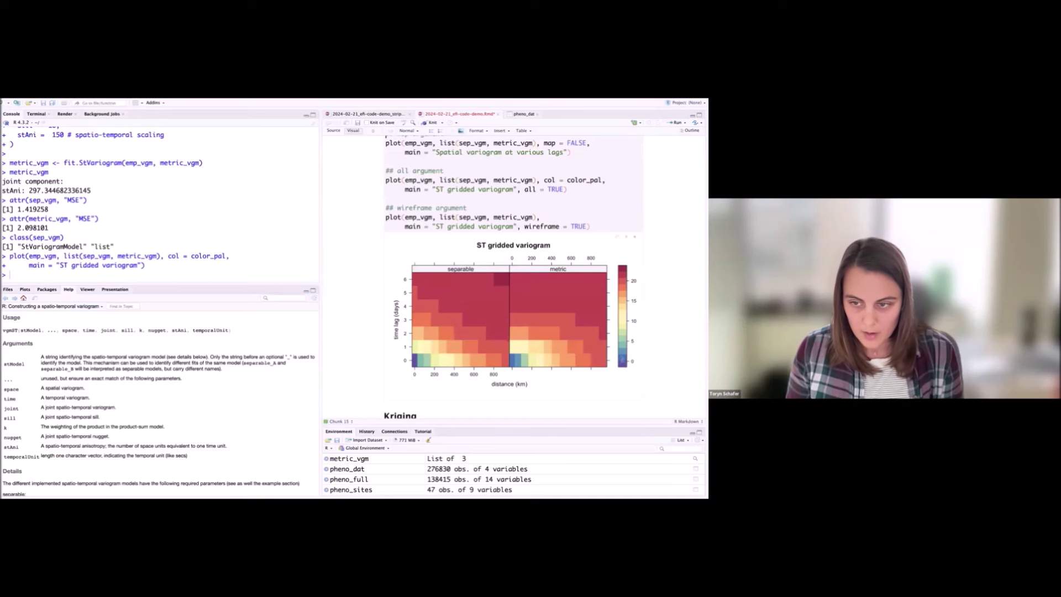
pyautogui.scroll(1, 623, 366)
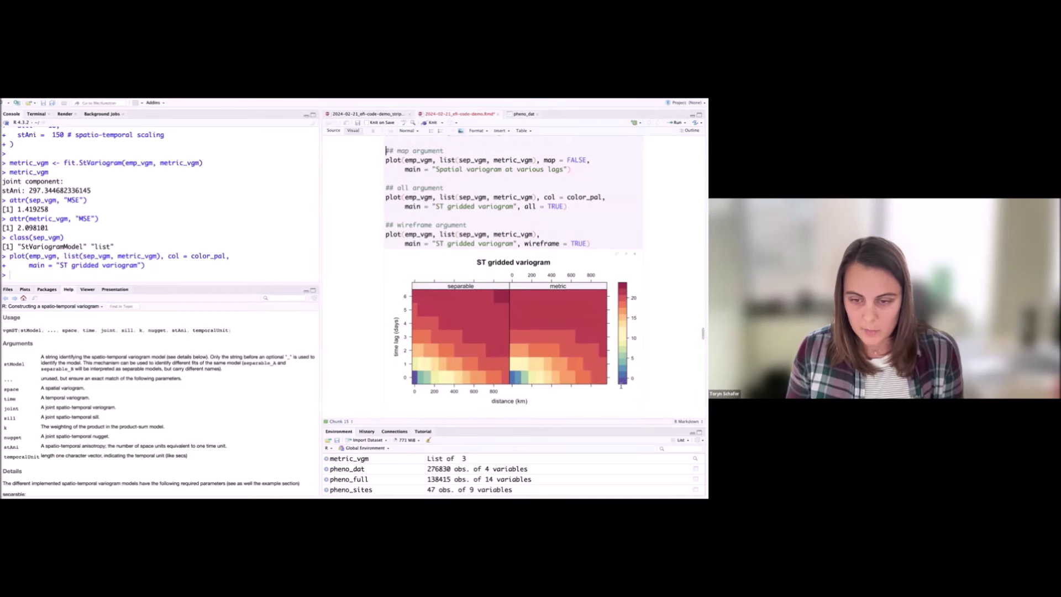
pyautogui.scroll(2, 545, 276)
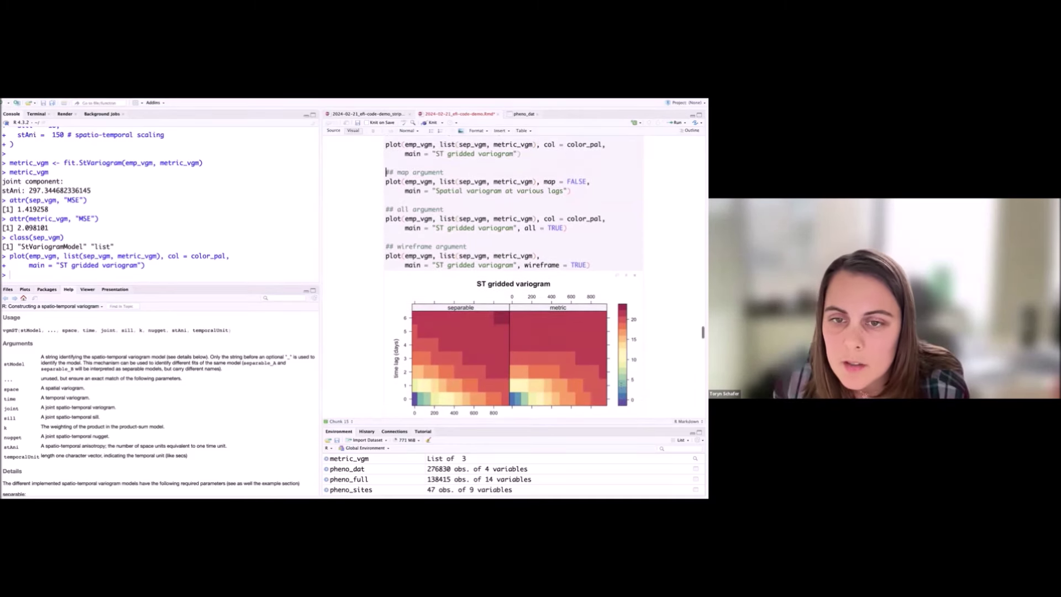
pyautogui.scroll(-3, 627, 241)
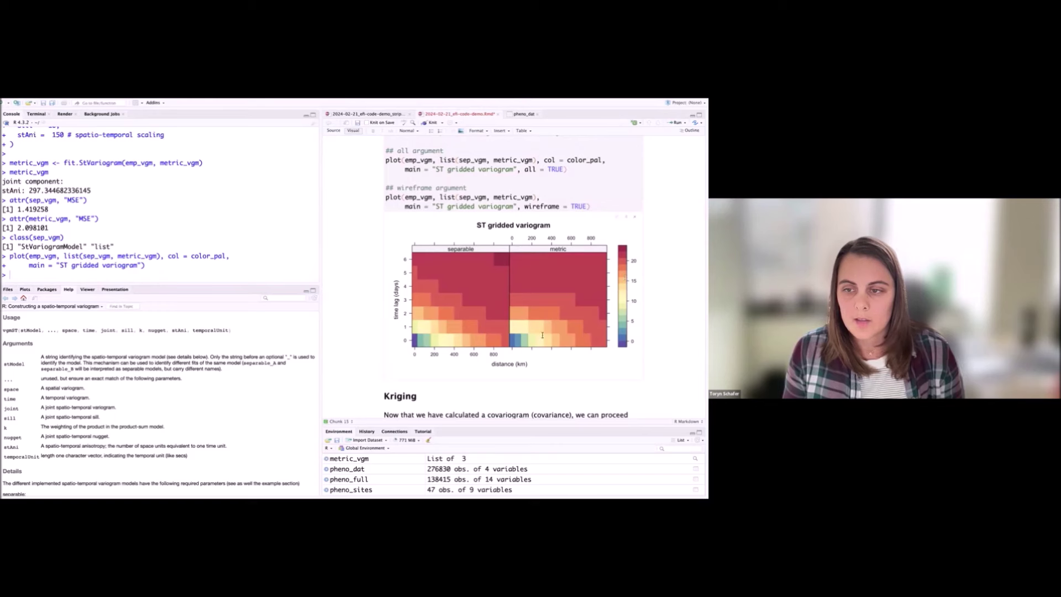
pyautogui.scroll(3, 594, 266)
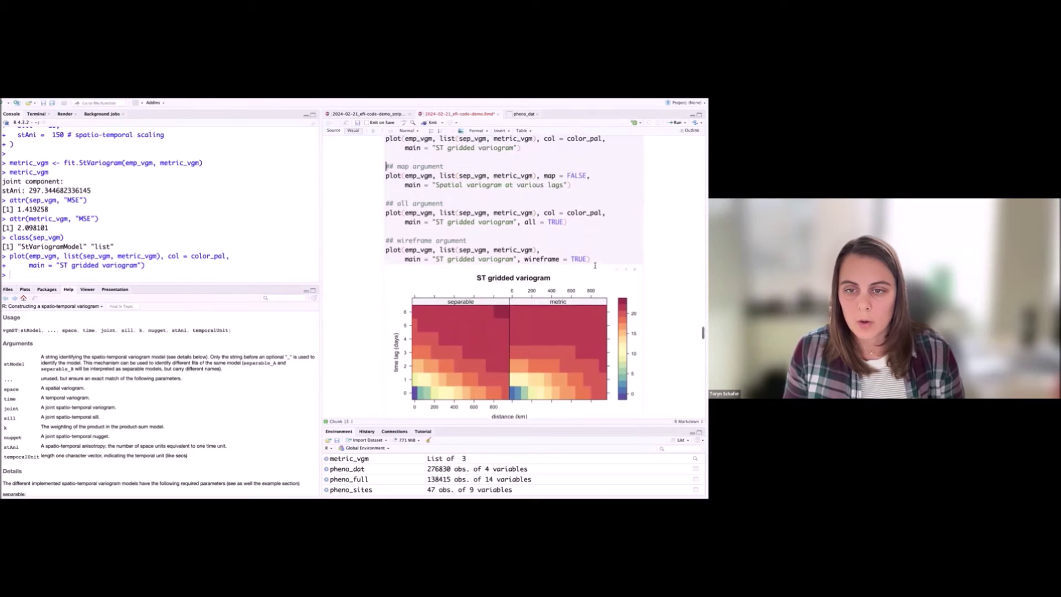
pyautogui.scroll(-1, 549, 352)
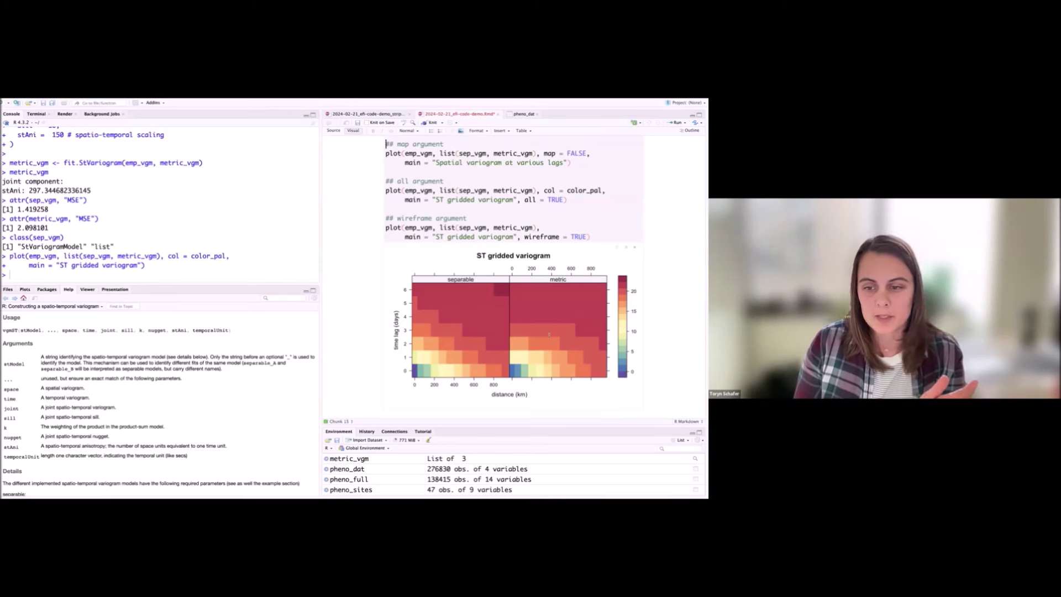
pyautogui.scroll(1, 552, 326)
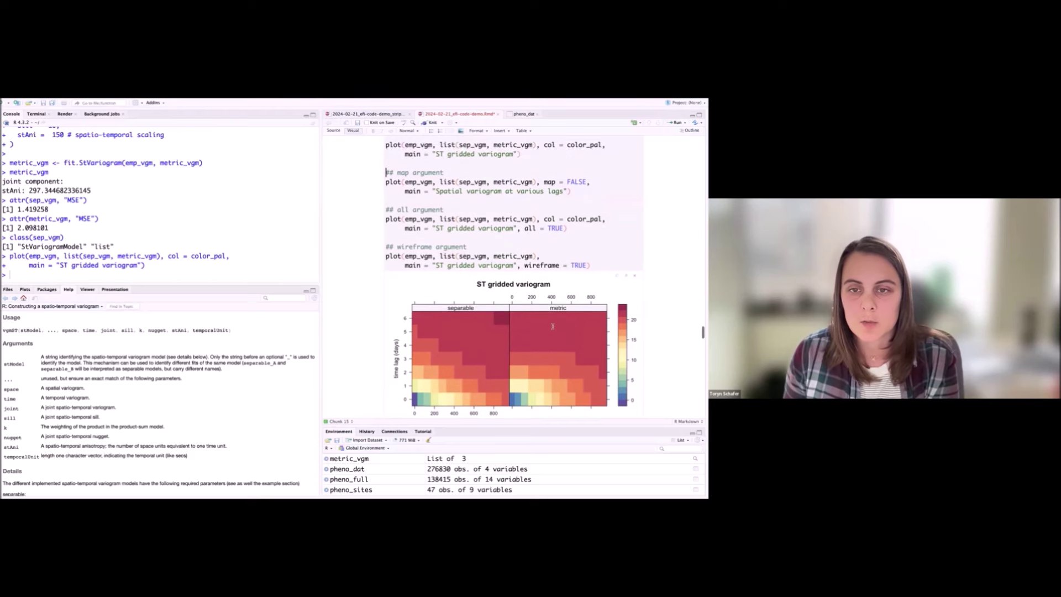
# - Run the map = FALSE plot of both fitted models, titled "Spatial variogram at various lags", and inspect its lag curves
pyautogui.scroll(1, 552, 326)
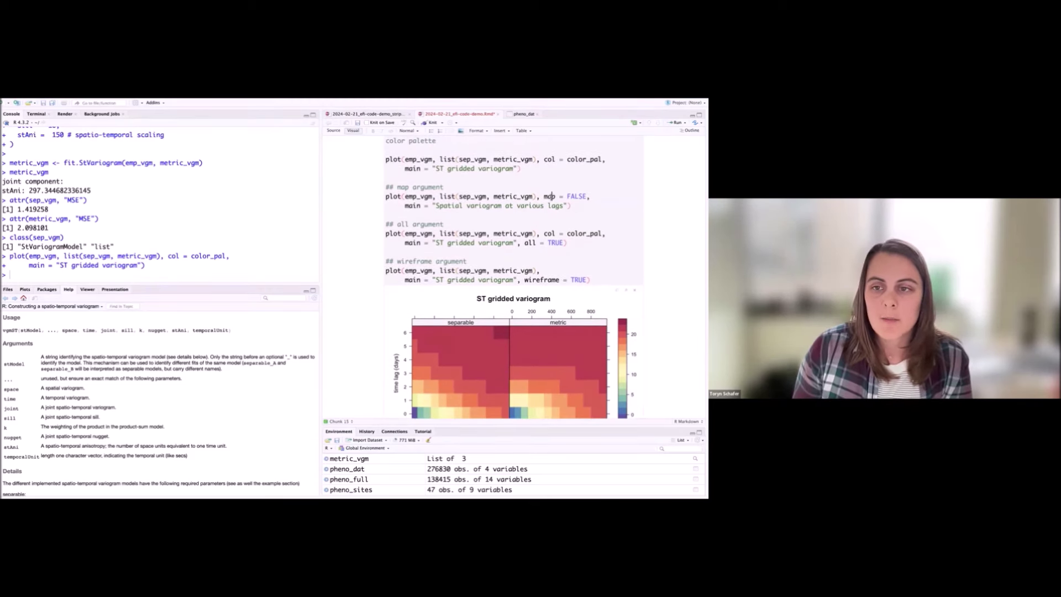
pyautogui.click(581, 208)
pyautogui.hotkey('ctrl', 'Return')
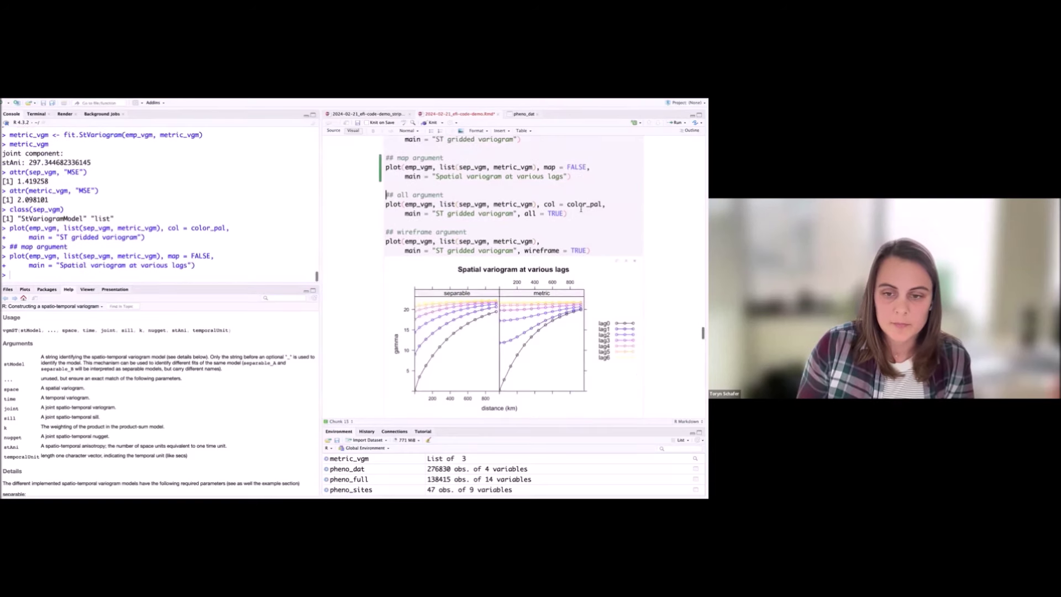
pyautogui.scroll(-2, 546, 295)
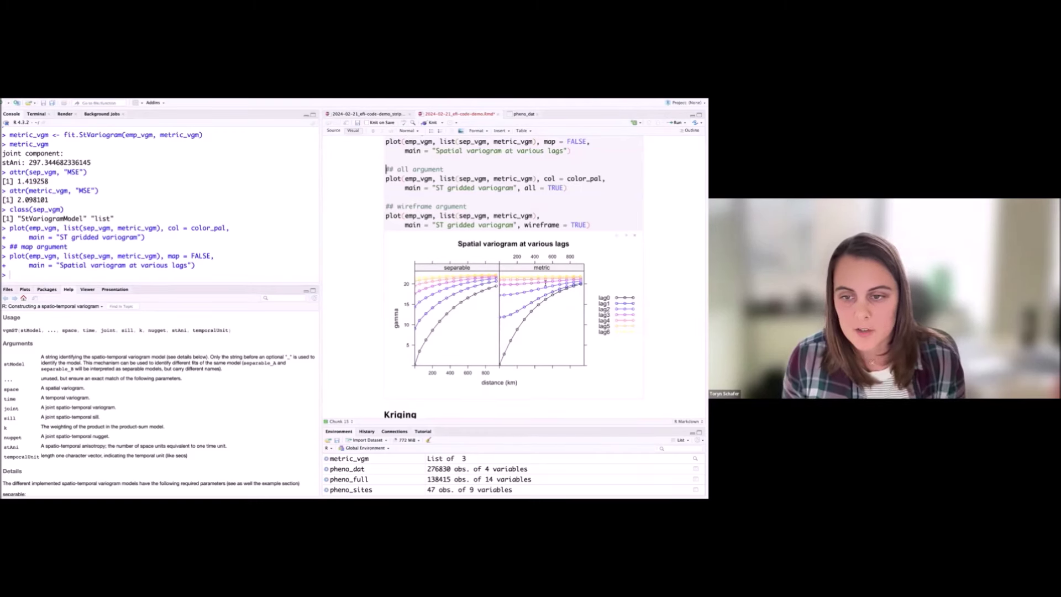
# - Run the gridded variogram plot with all = TRUE to compare the sample variogram with both fitted models
pyautogui.scroll(2, 556, 352)
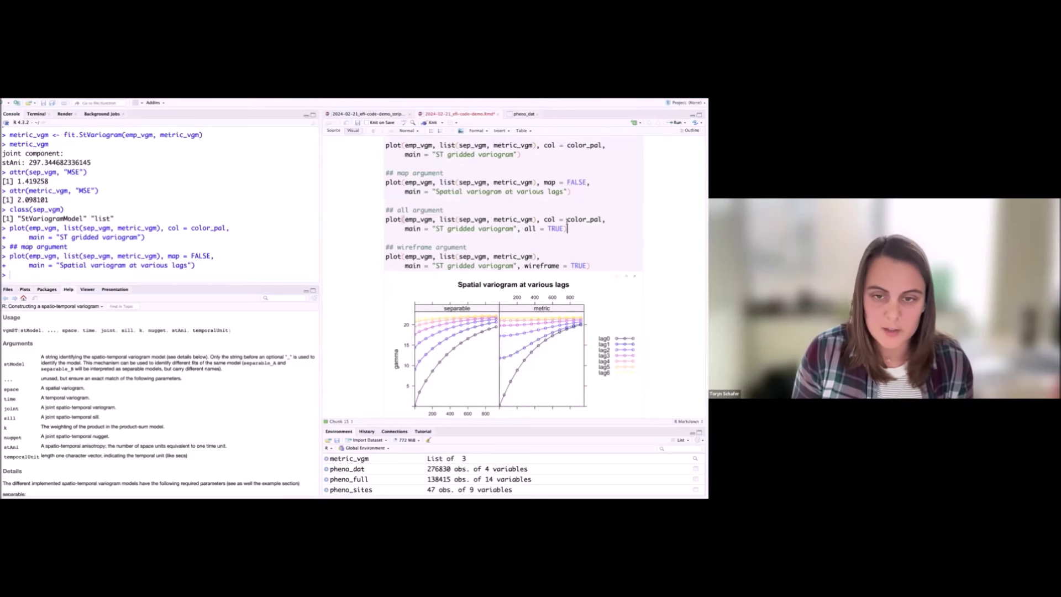
pyautogui.hotkey('ctrl', 'Return')
pyautogui.scroll(-1, 564, 264)
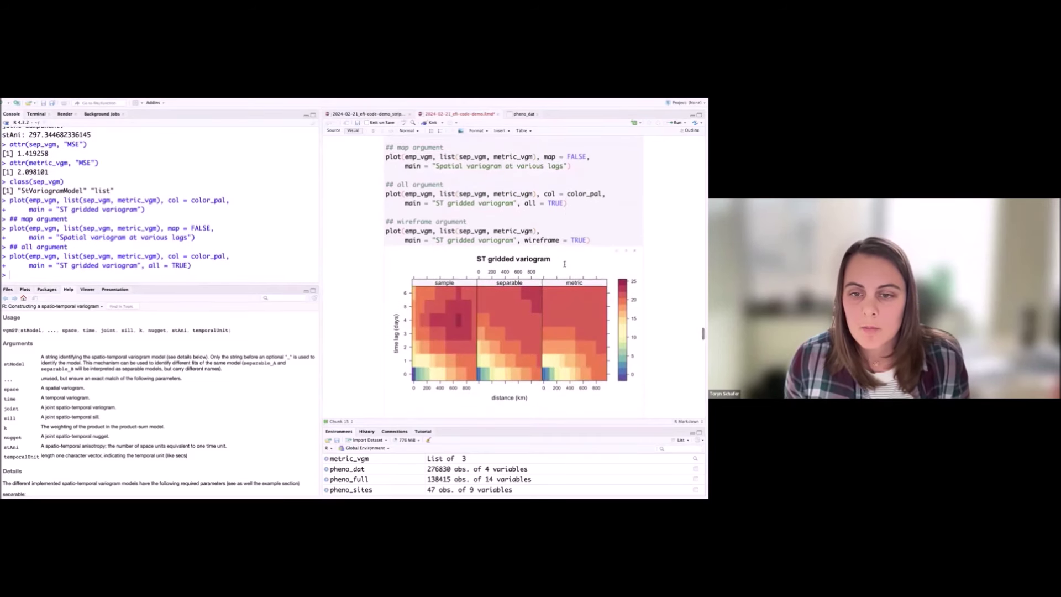
pyautogui.scroll(1, 564, 264)
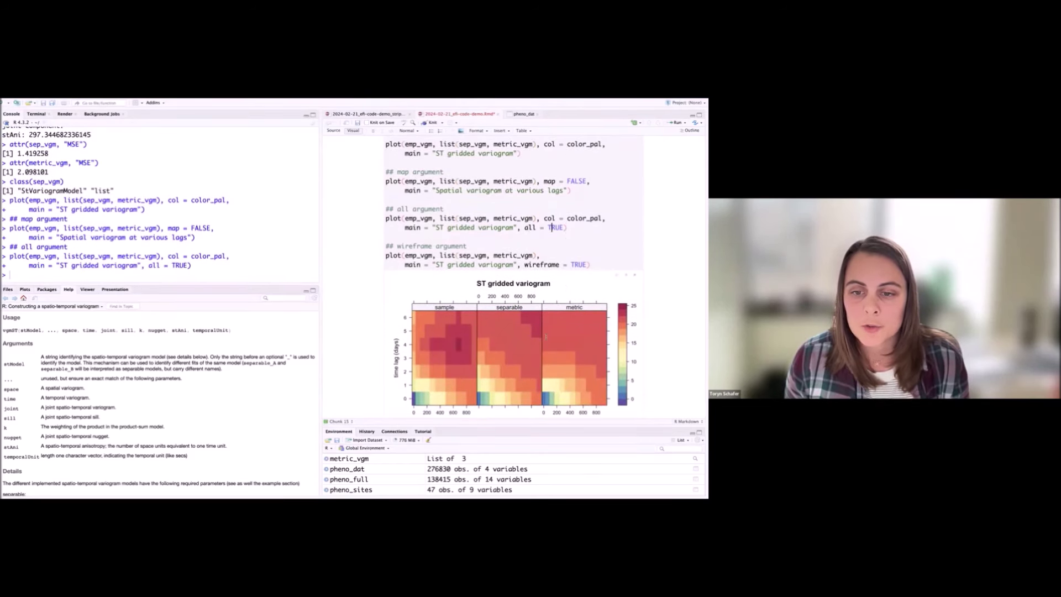
pyautogui.scroll(-1, 545, 336)
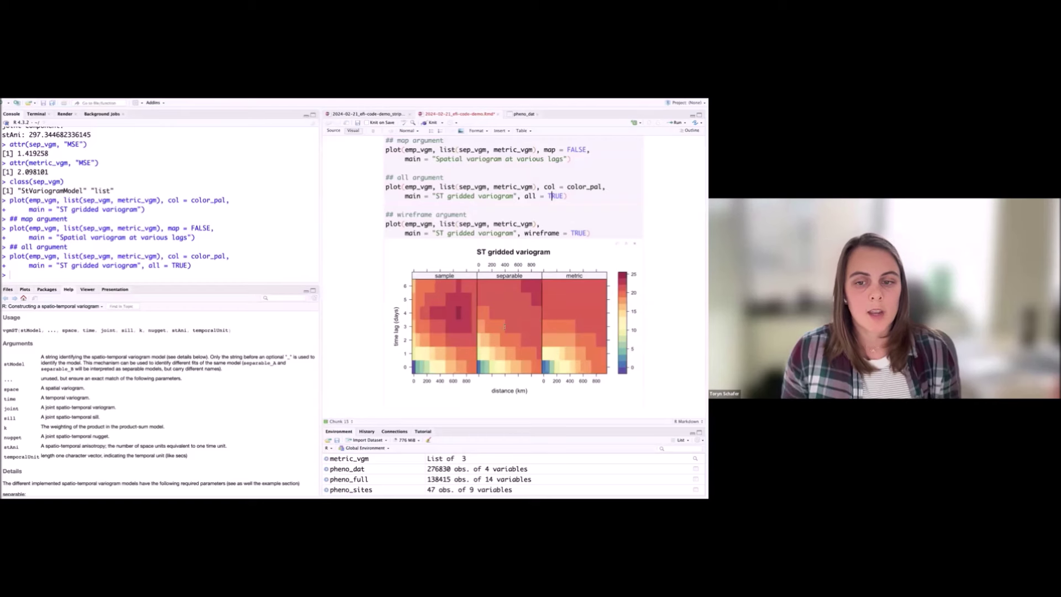
# - Run the first Kriging chunk to build spat_pred_grid and time_pred_grid and plot the "Spatial Prediction Grid"
pyautogui.scroll(-5, 481, 383)
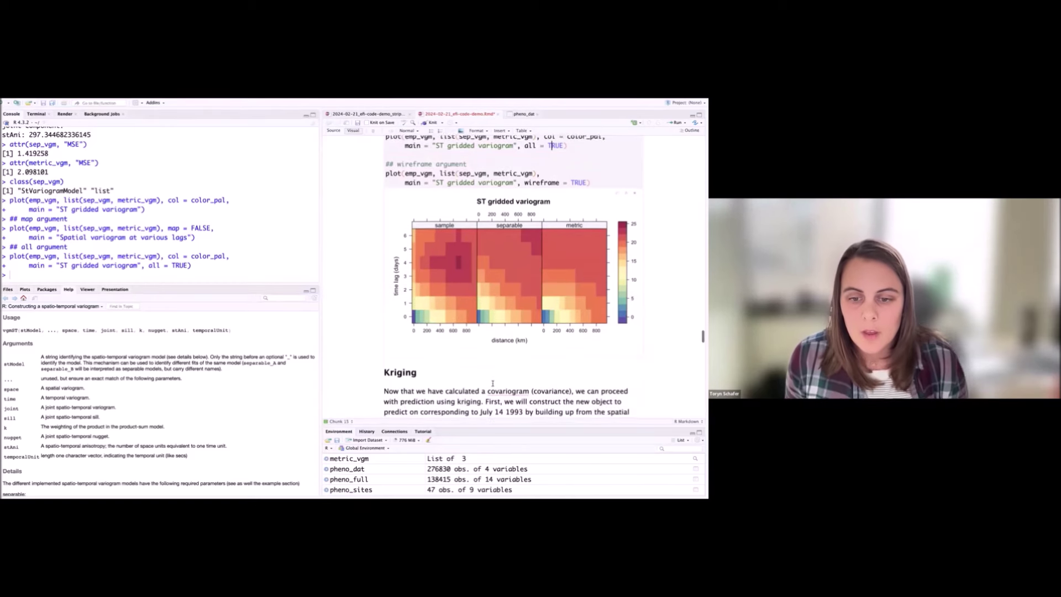
pyautogui.scroll(-4, 492, 383)
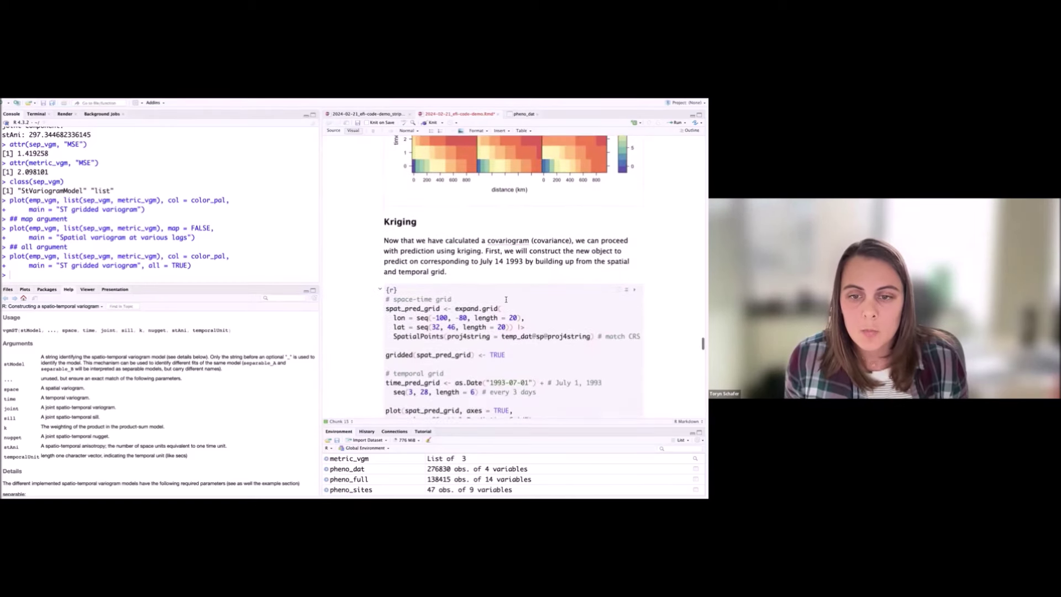
pyautogui.scroll(-2, 506, 301)
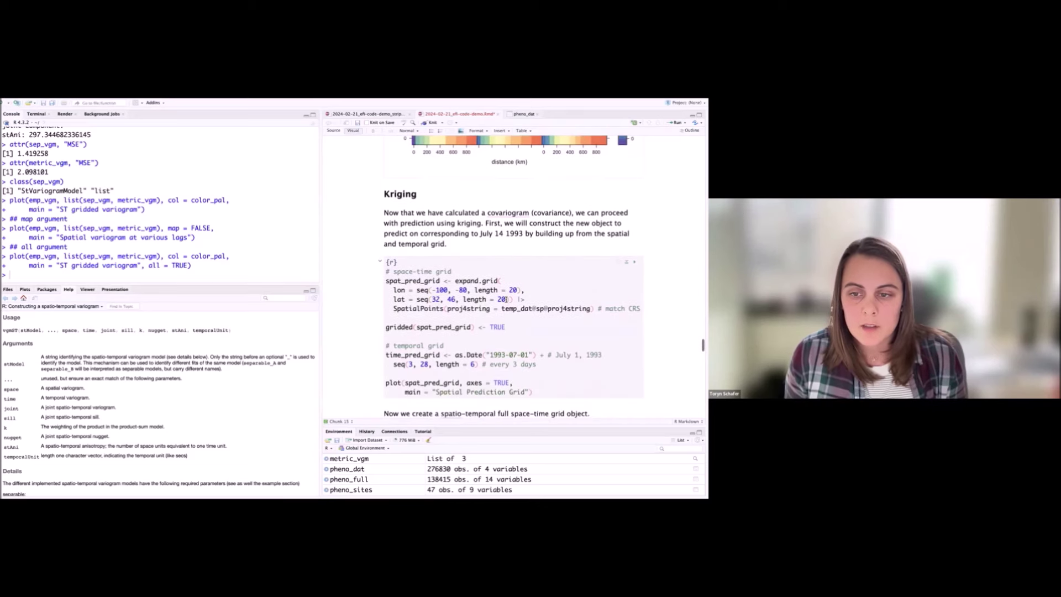
pyautogui.scroll(-1, 479, 292)
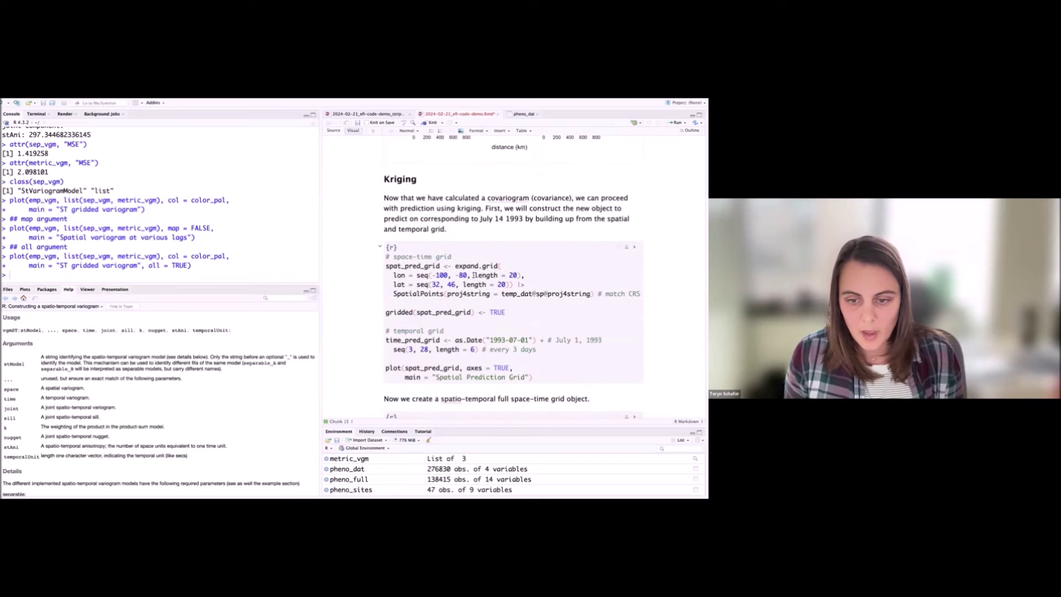
pyautogui.scroll(-1, 560, 263)
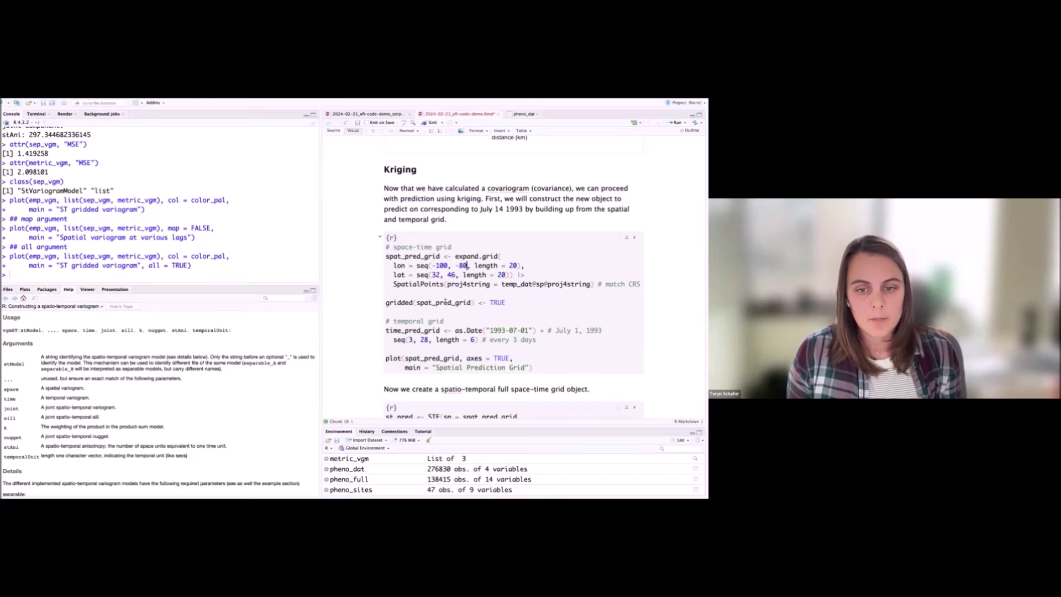
pyautogui.scroll(-2, 445, 302)
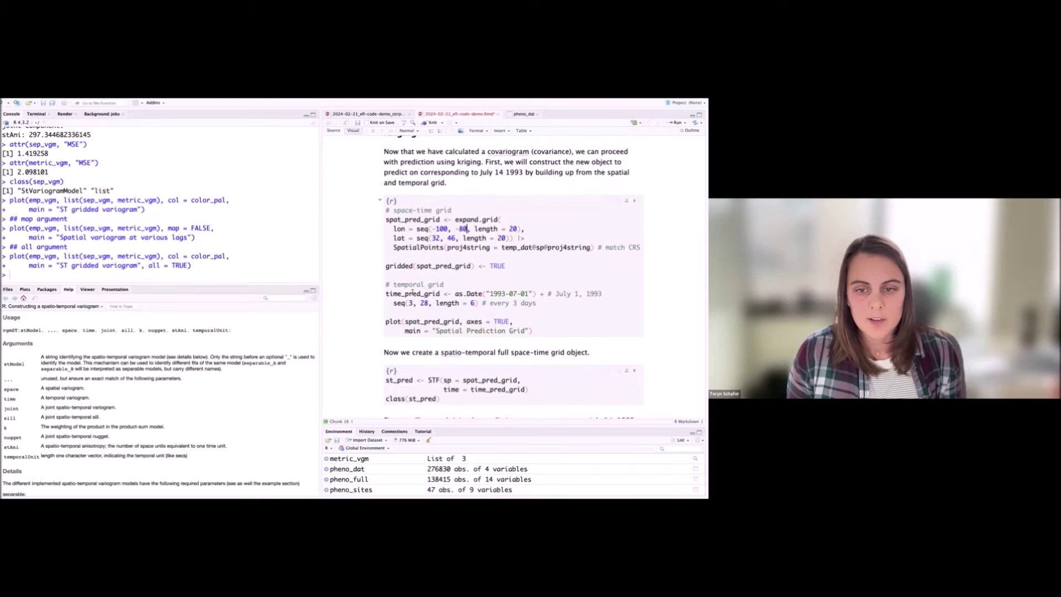
pyautogui.click(490, 283)
pyautogui.hotkey('ctrl', 'shift', 'Return')
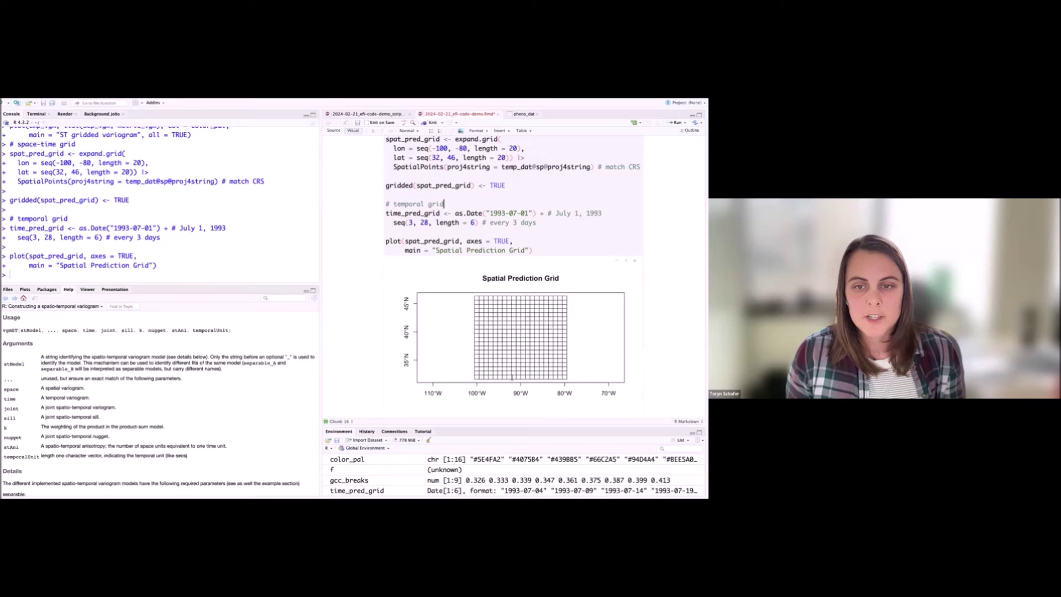
# - Examine the SpatialPoints line of the grid code, focusing on how proj4string takes its CRS from temp_dat
pyautogui.scroll(1, 512, 163)
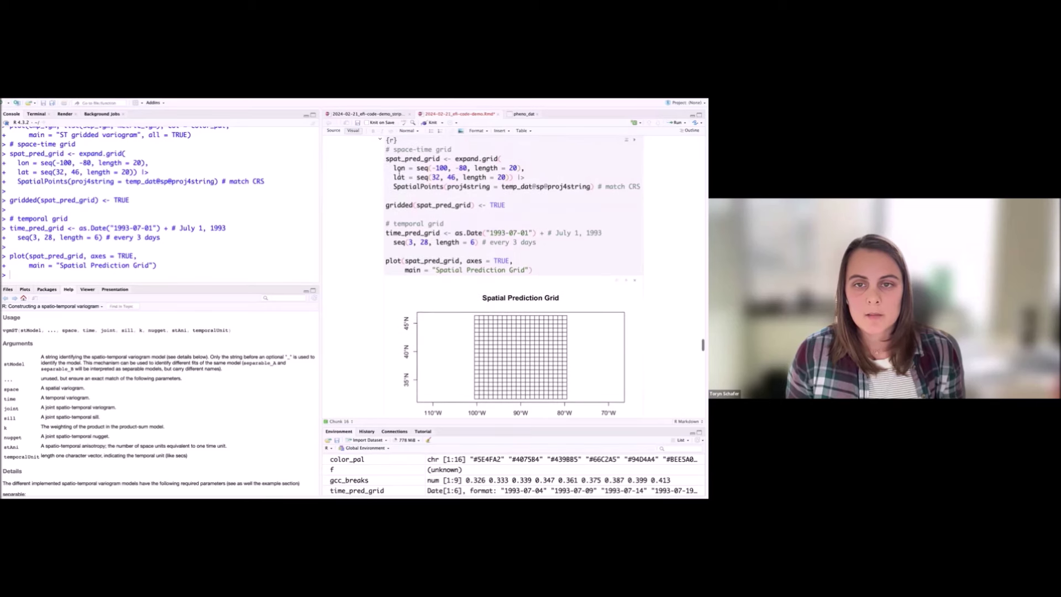
pyautogui.moveTo(393, 186); pyautogui.dragTo(429, 186)
pyautogui.click(600, 182)
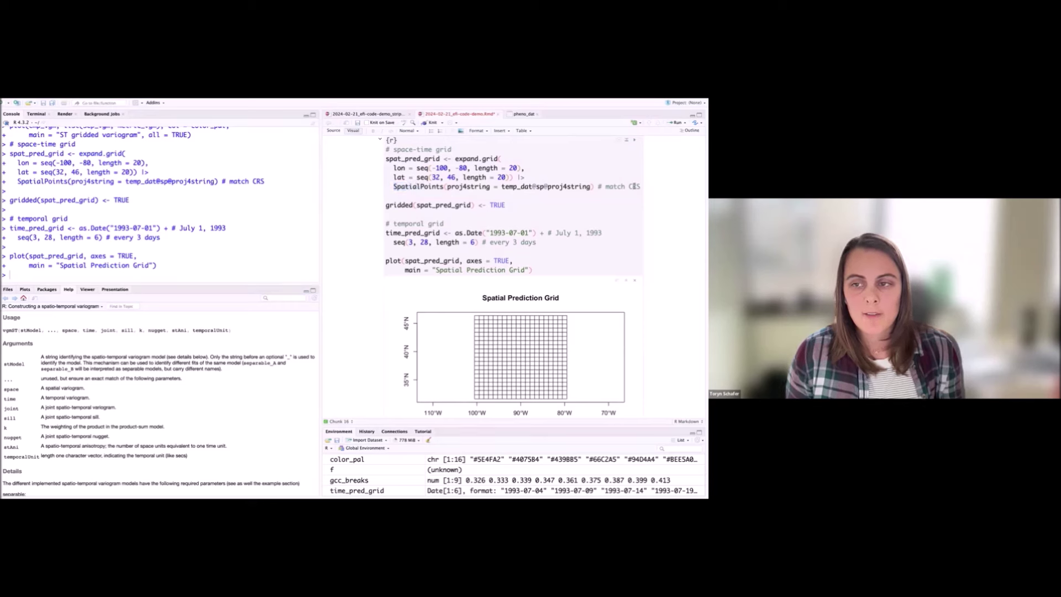
pyautogui.moveTo(501, 186); pyautogui.dragTo(533, 187)
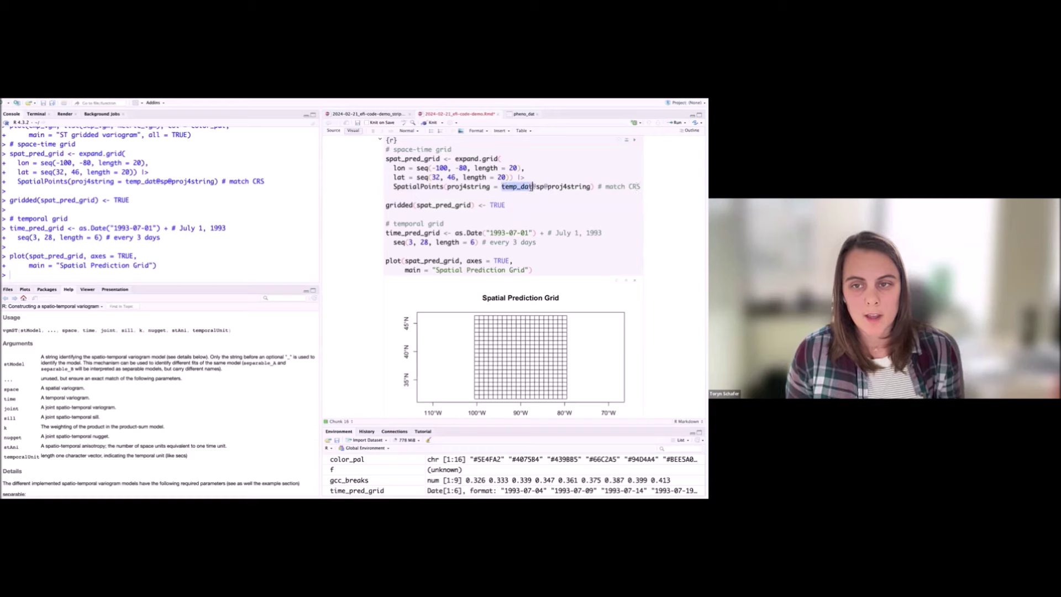
pyautogui.click(532, 187)
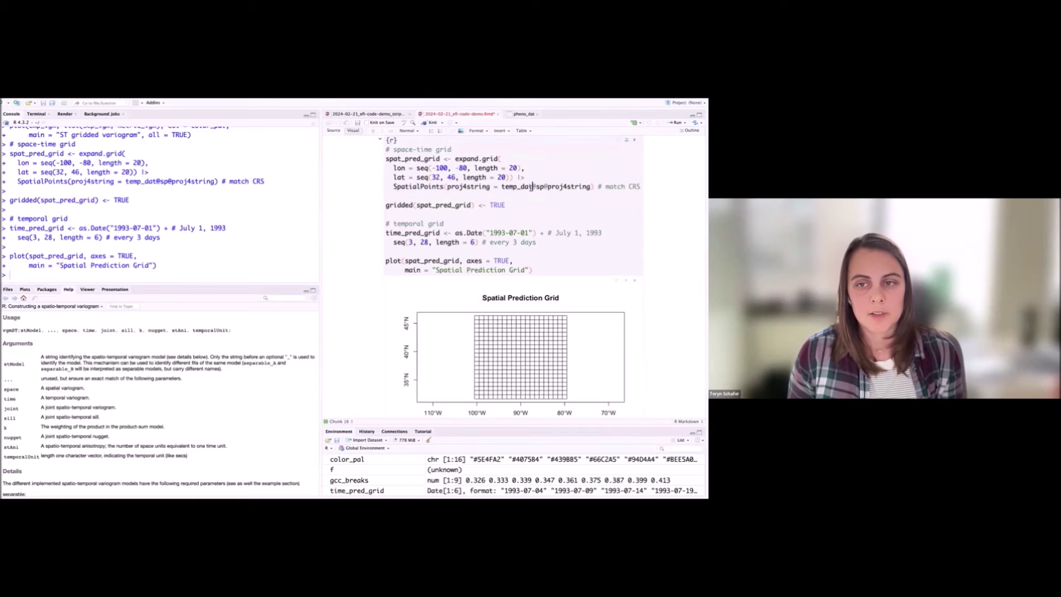
pyautogui.moveTo(392, 186); pyautogui.dragTo(640, 187)
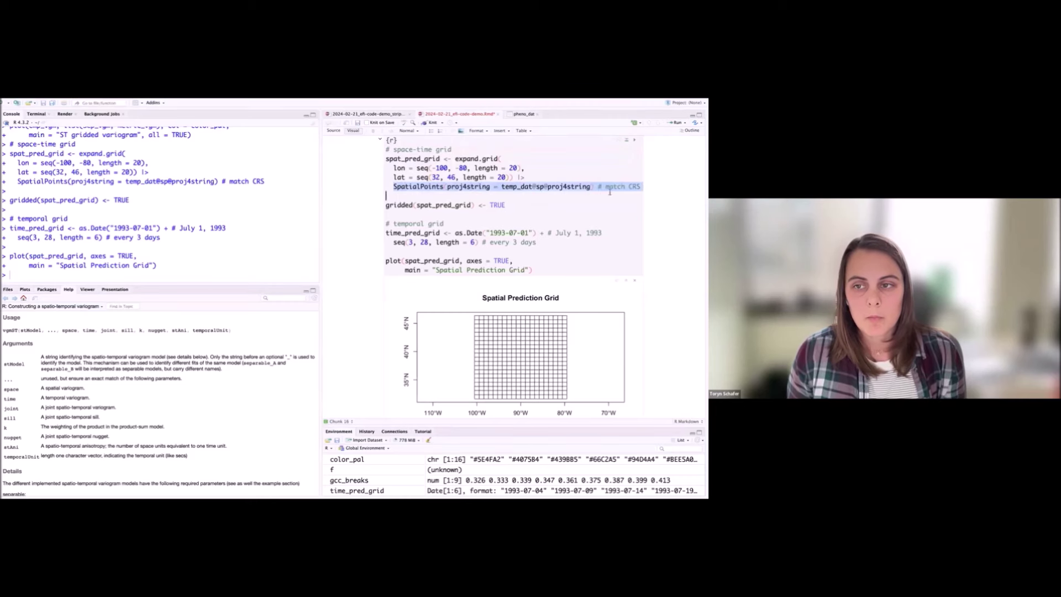
pyautogui.click(641, 187)
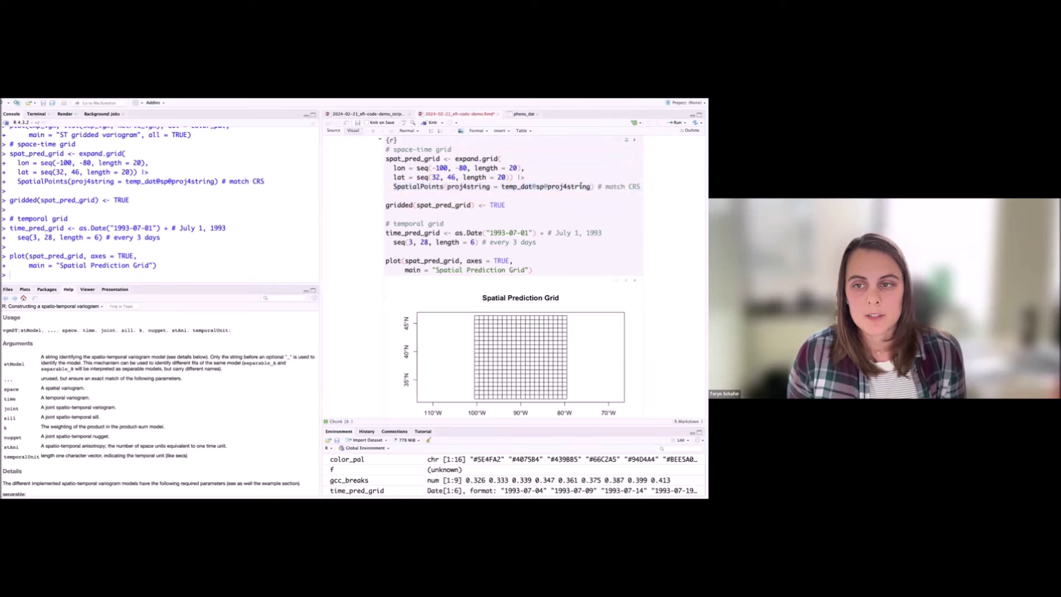
# - Print temp_dat@sp@proj4string in the console to inspect the coordinate reference system of the data
pyautogui.moveTo(590, 187); pyautogui.dragTo(498, 187)
pyautogui.hotkey('ctrl', 'c')
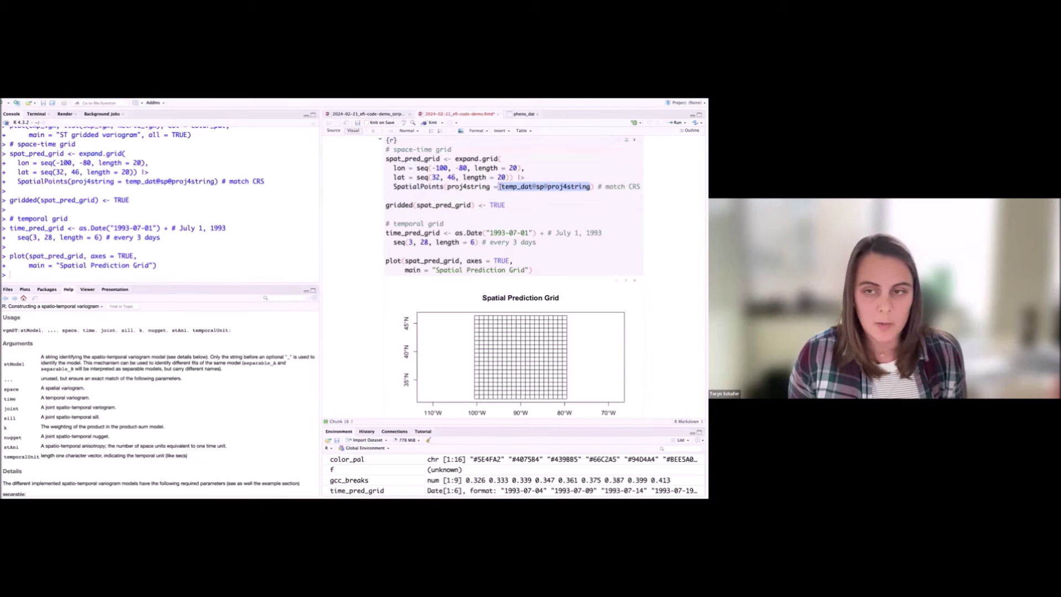
pyautogui.click(536, 186)
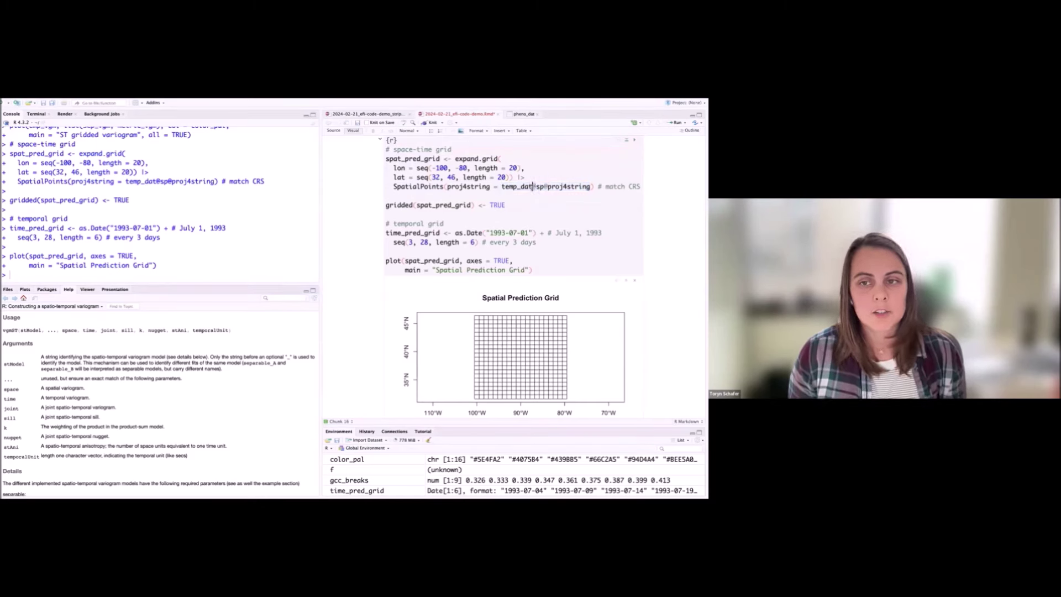
pyautogui.click(188, 276)
pyautogui.hotkey('ctrl', 'v')
pyautogui.press('Return')
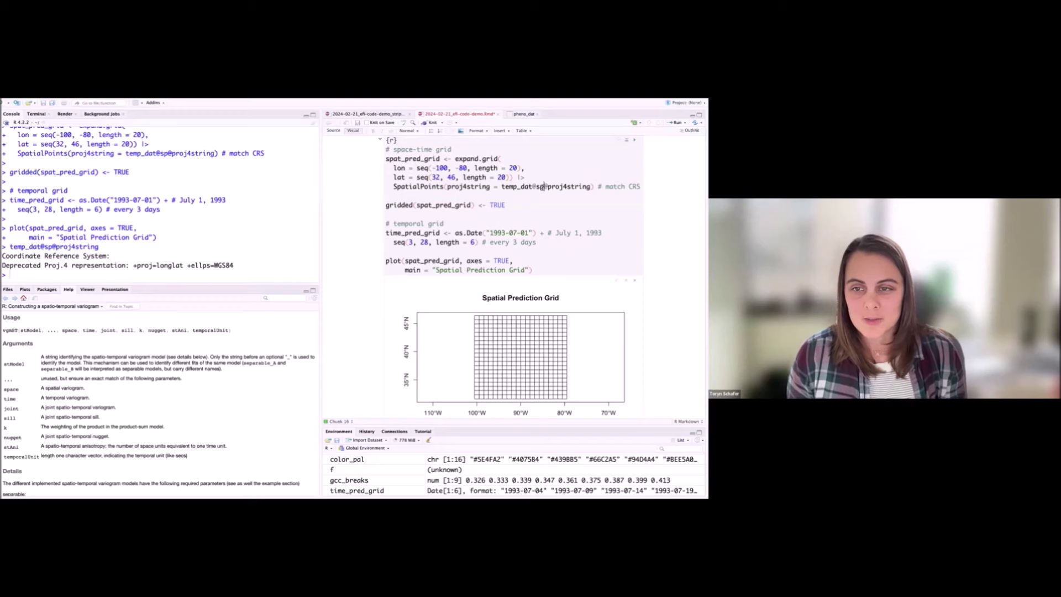
# - Run the STF chunk to build st_pred from spat_pred_grid and time_pred_grid and print its class
pyautogui.scroll(-8, 547, 221)
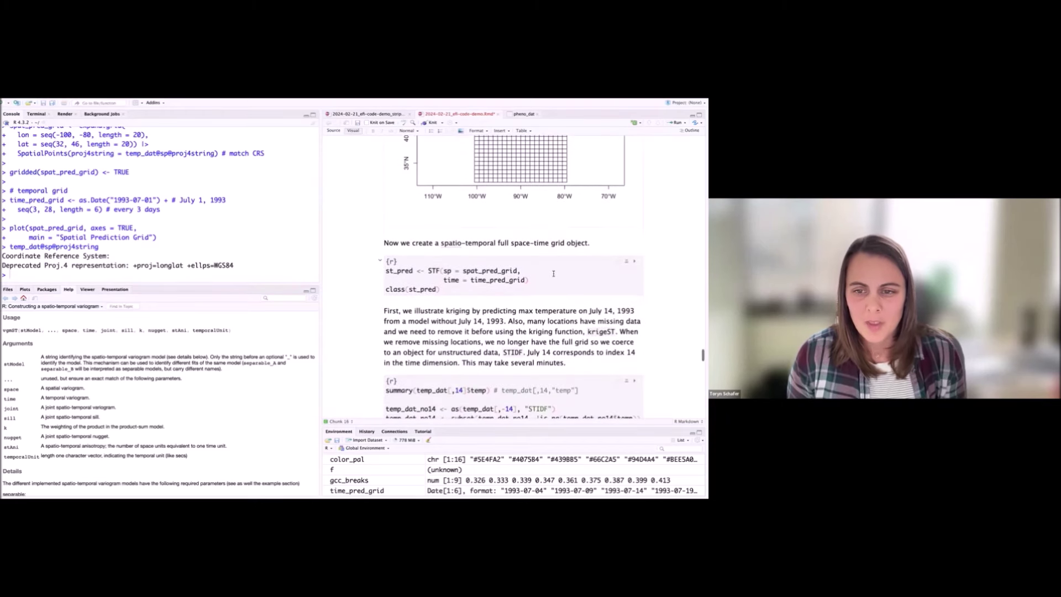
pyautogui.scroll(-1, 549, 272)
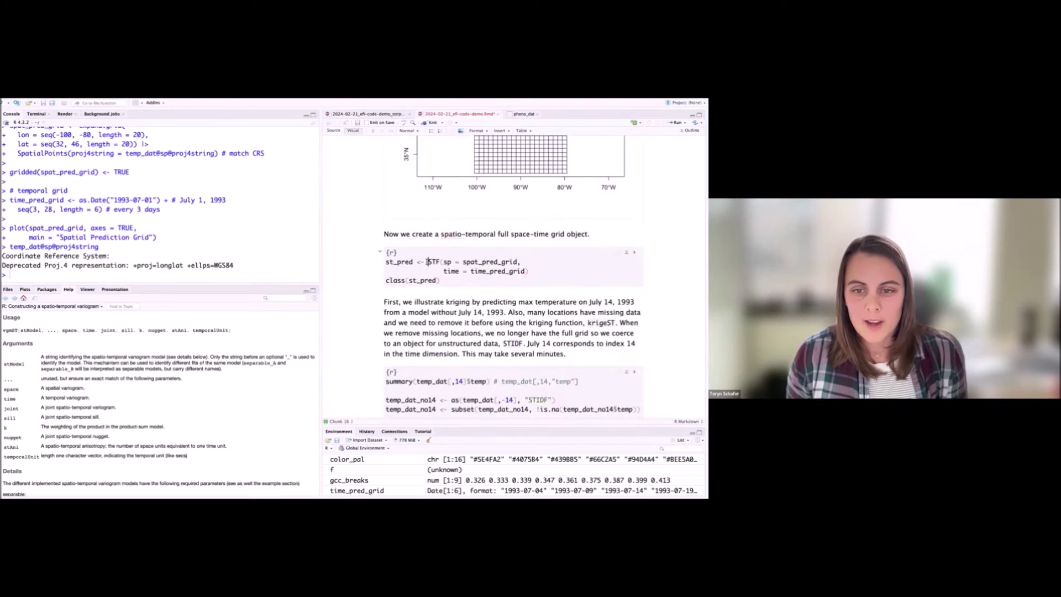
pyautogui.click(634, 252)
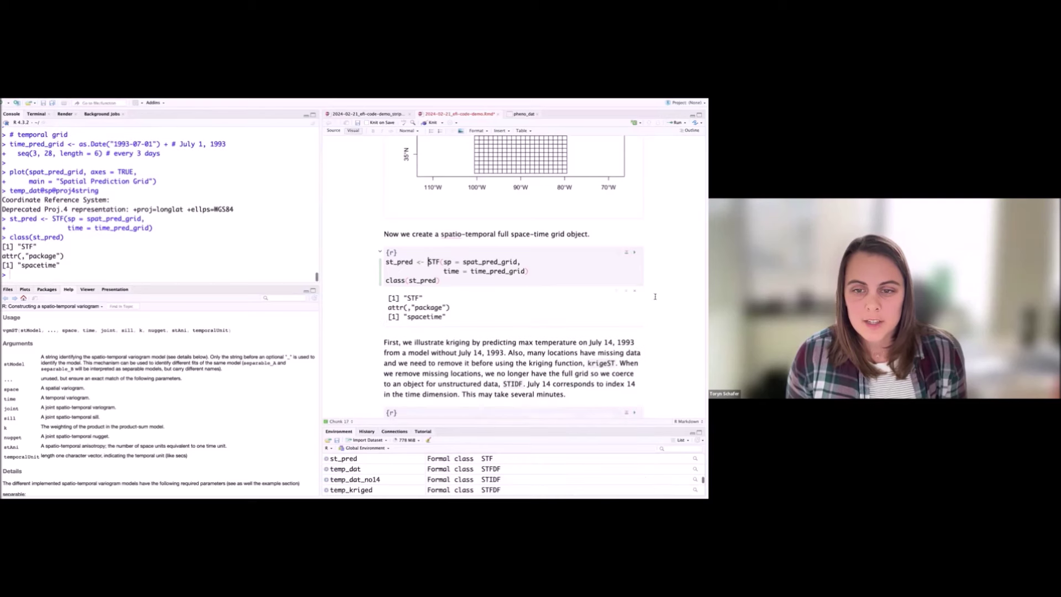
# - Examine the krigeST chunk, including the temp_dat[,14] comment and the newdata = st_pred and modelList = sep_vgm arguments
pyautogui.scroll(-5, 506, 265)
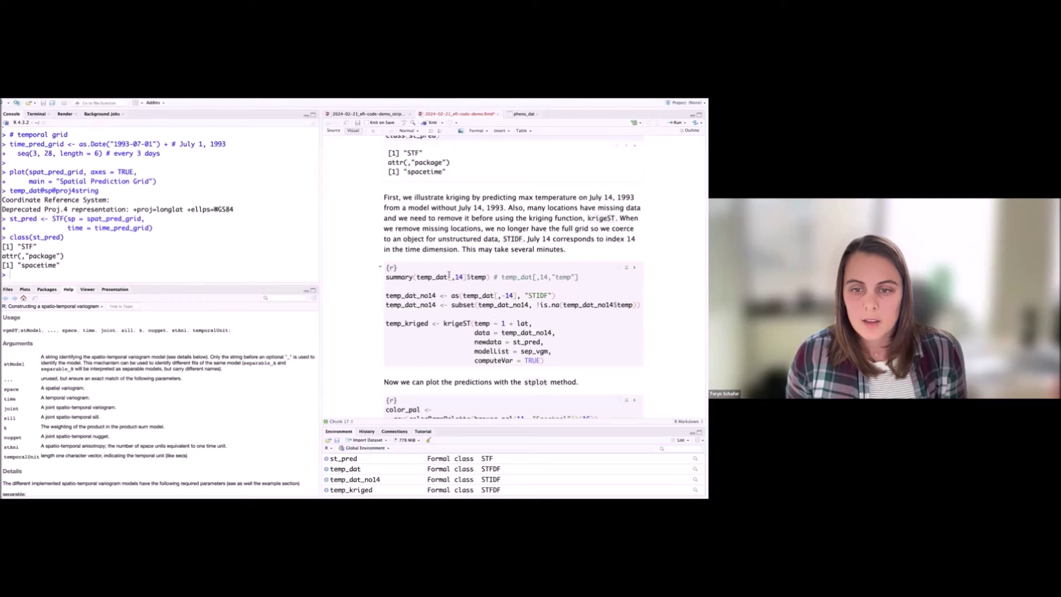
pyautogui.scroll(-1, 475, 323)
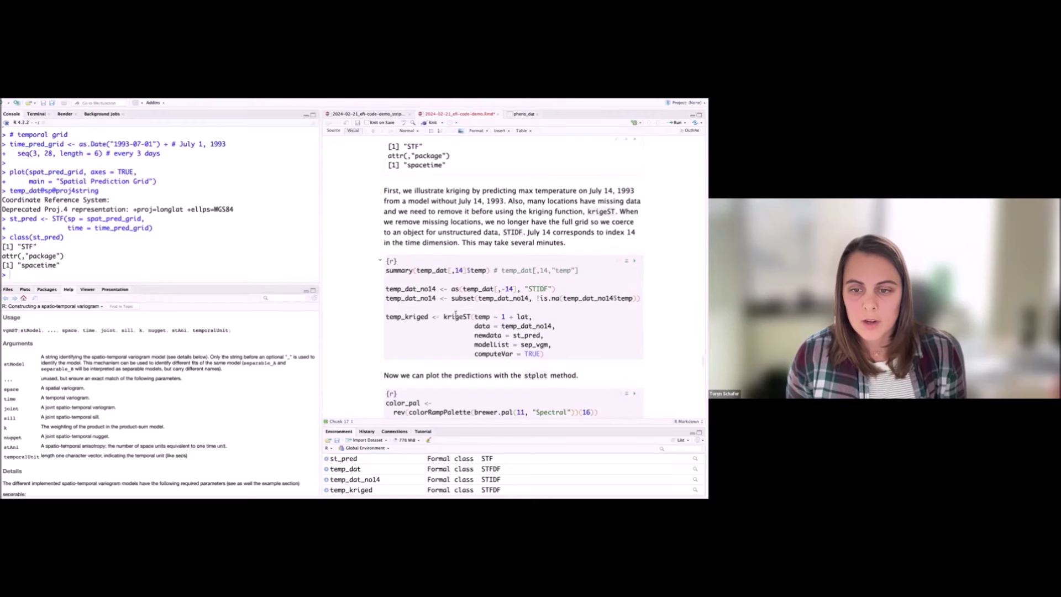
pyautogui.moveTo(471, 317)
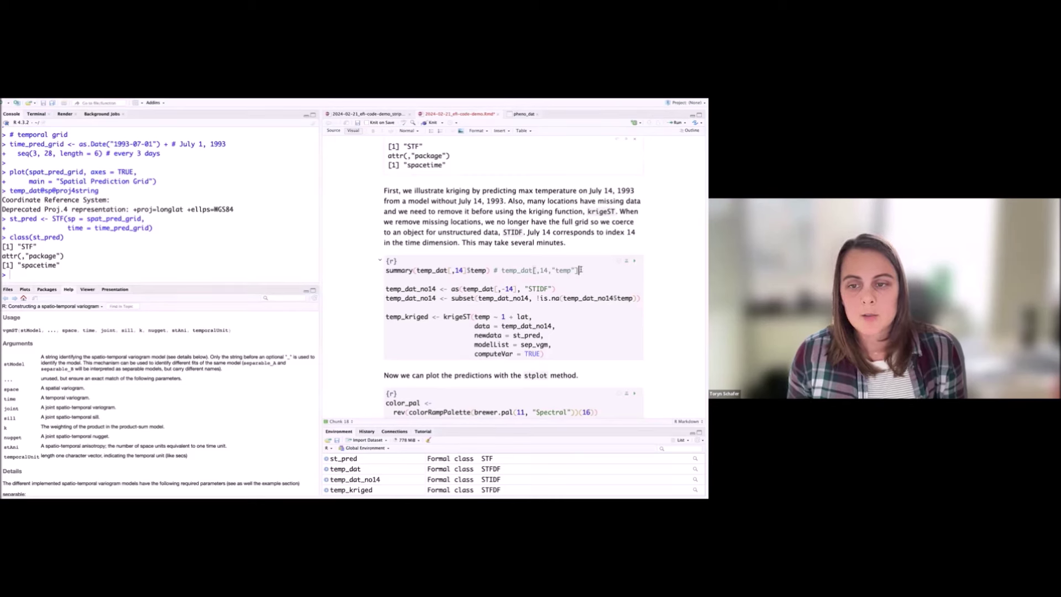
pyautogui.click(583, 269)
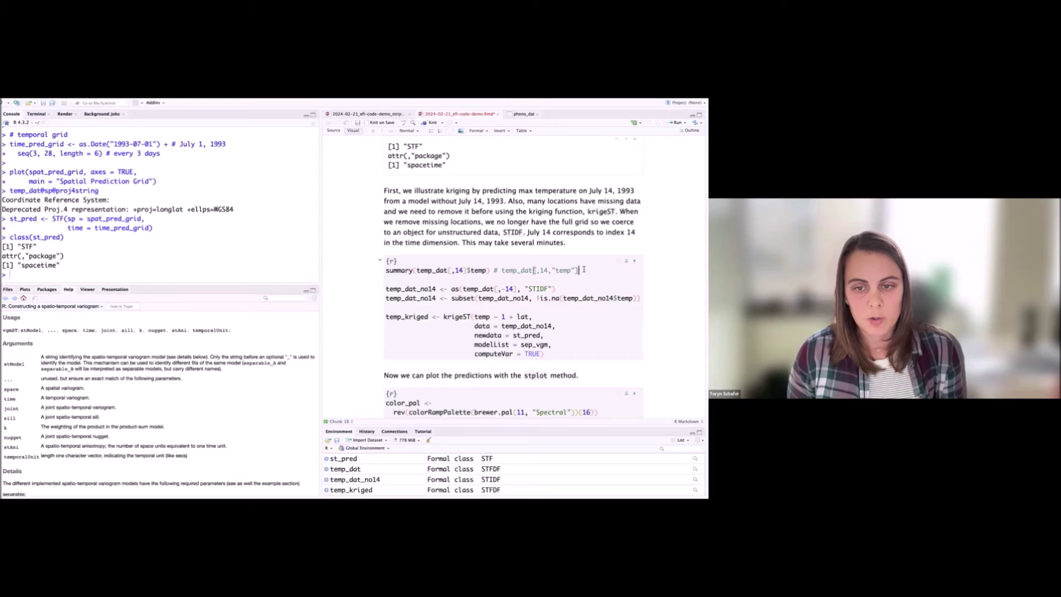
pyautogui.scroll(-1, 565, 339)
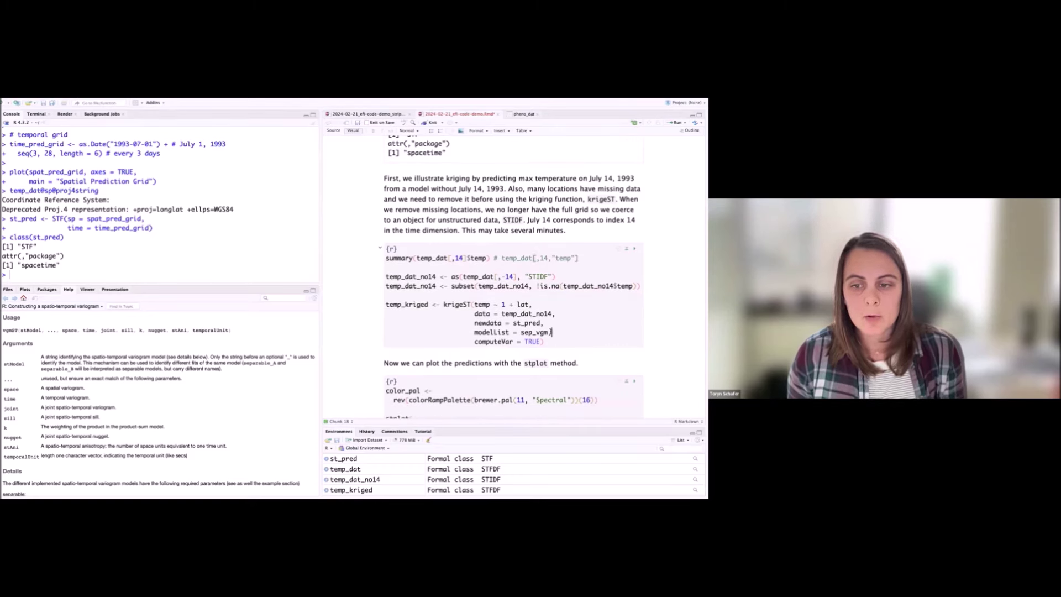
pyautogui.moveTo(556, 332); pyautogui.dragTo(473, 332)
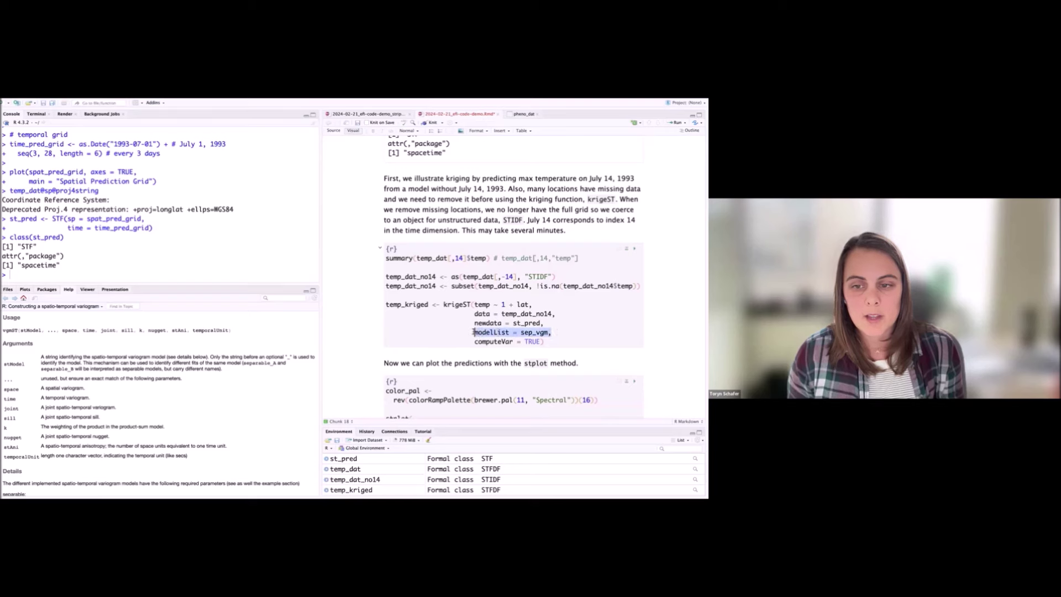
pyautogui.click(473, 332)
pyautogui.moveTo(574, 324); pyautogui.dragTo(473, 325)
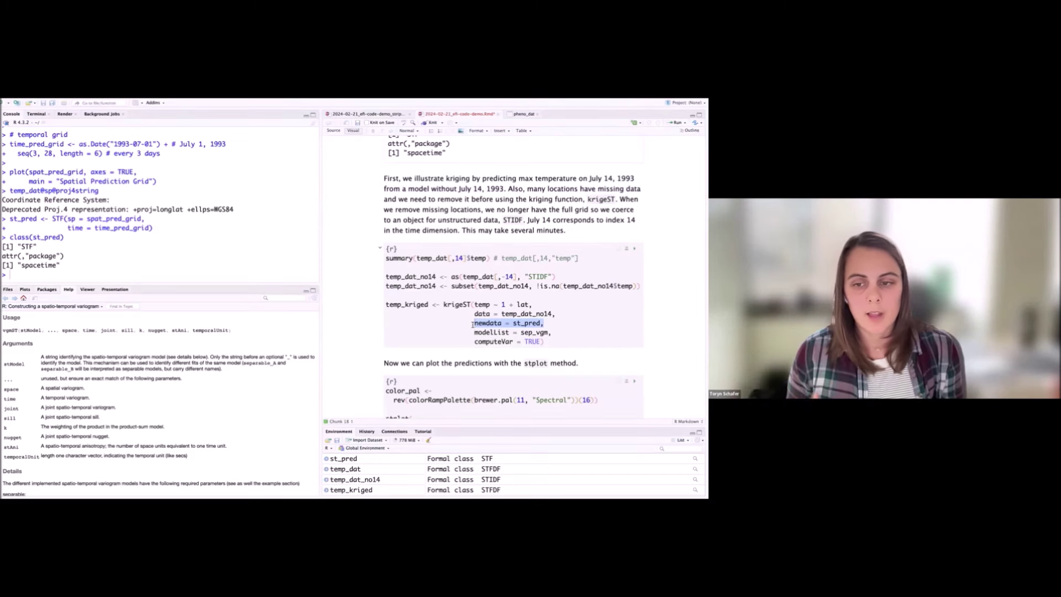
pyautogui.click(541, 324)
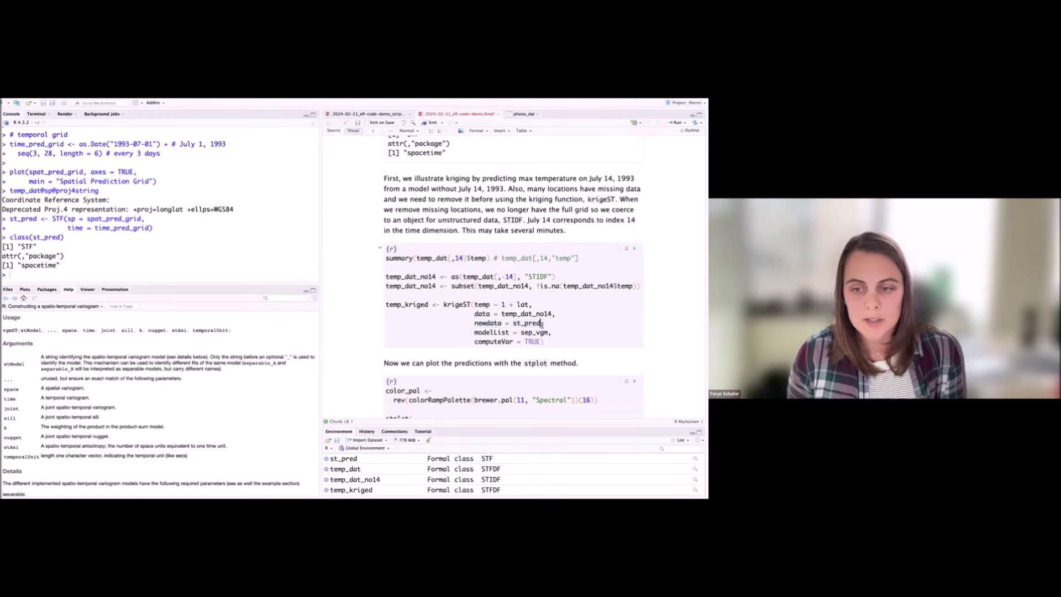
# - Run the krigeST chunk to summarize day 14, build temp_dat_no14 without missing values, and krige with sep_vgm
pyautogui.scroll(-2, 559, 326)
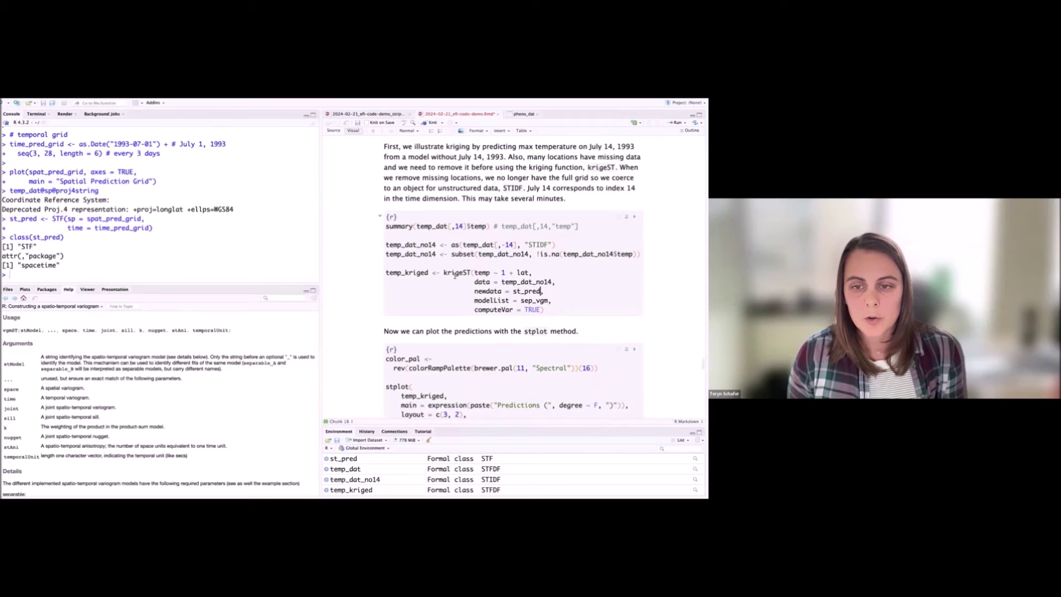
pyautogui.click(634, 216)
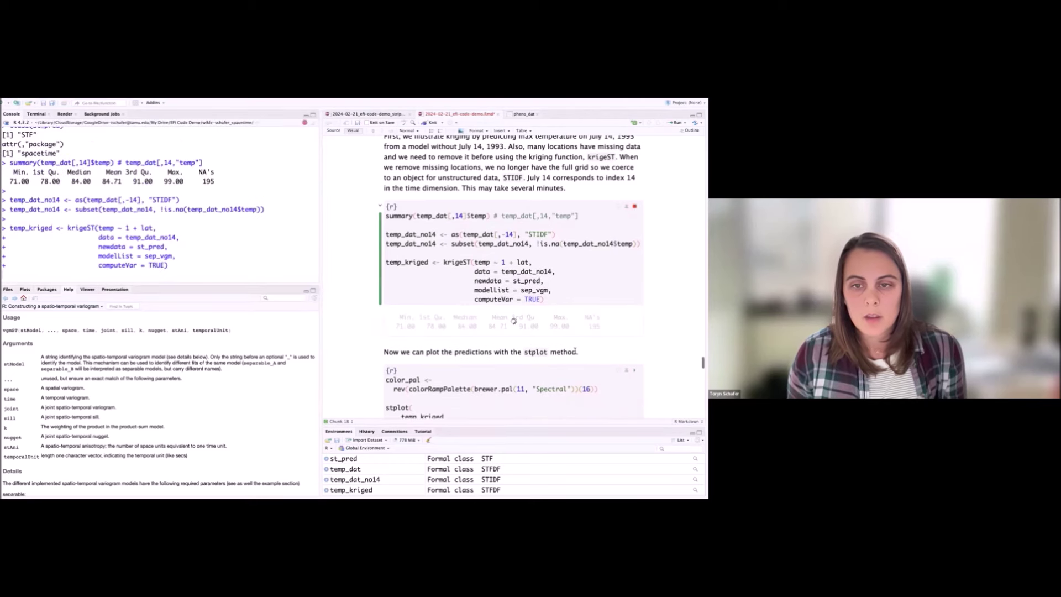
pyautogui.scroll(-2, 573, 332)
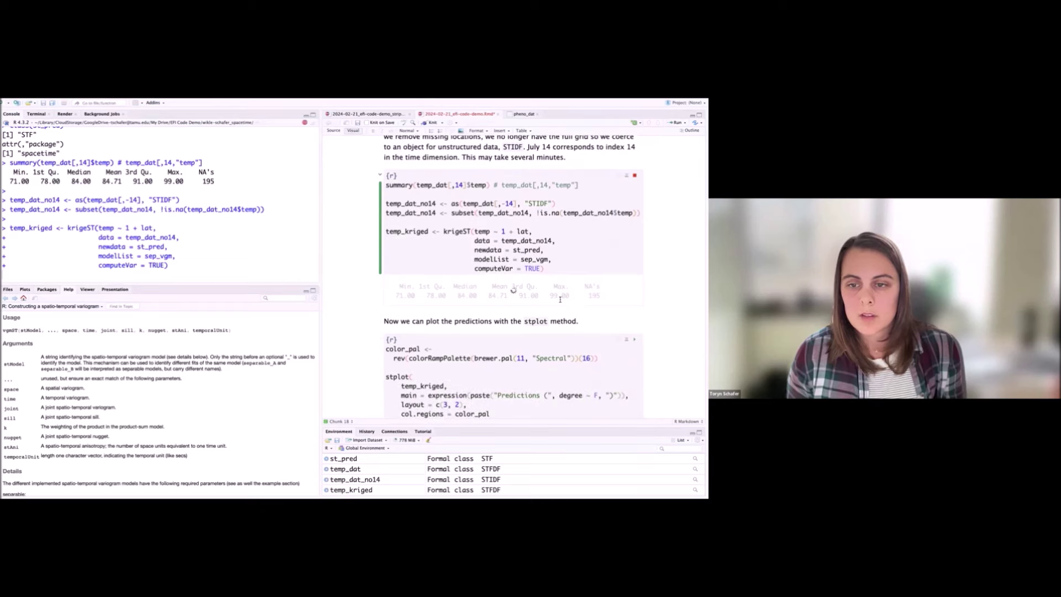
pyautogui.scroll(-2, 514, 326)
pyautogui.scroll(-1, 515, 326)
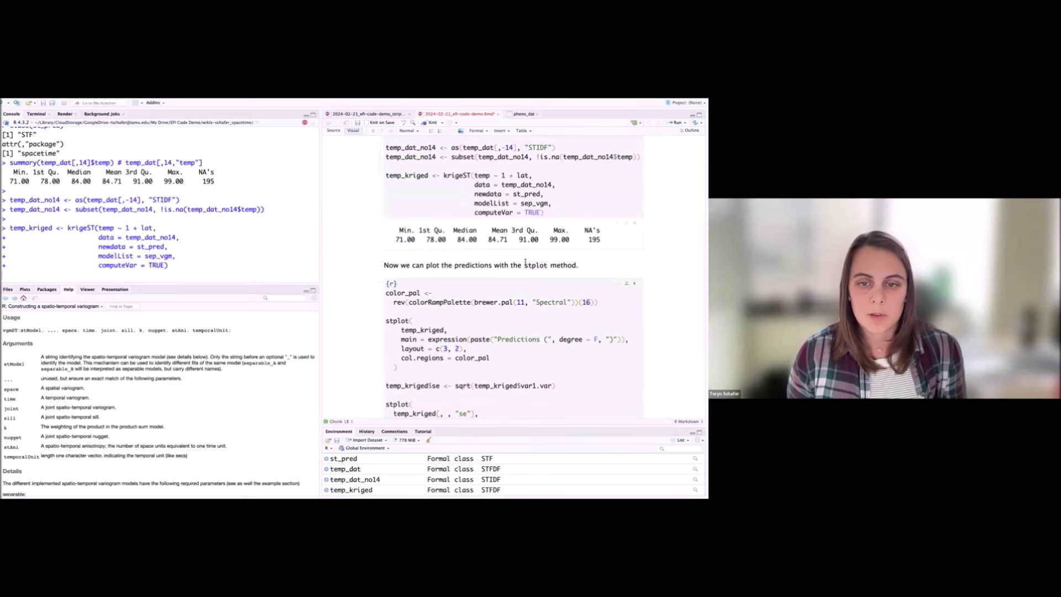
# - Try to run the stplot code for the kriged predictions, starting from the color_pal line, during the kriging run
pyautogui.scroll(-4, 525, 262)
pyautogui.scroll(-1, 525, 263)
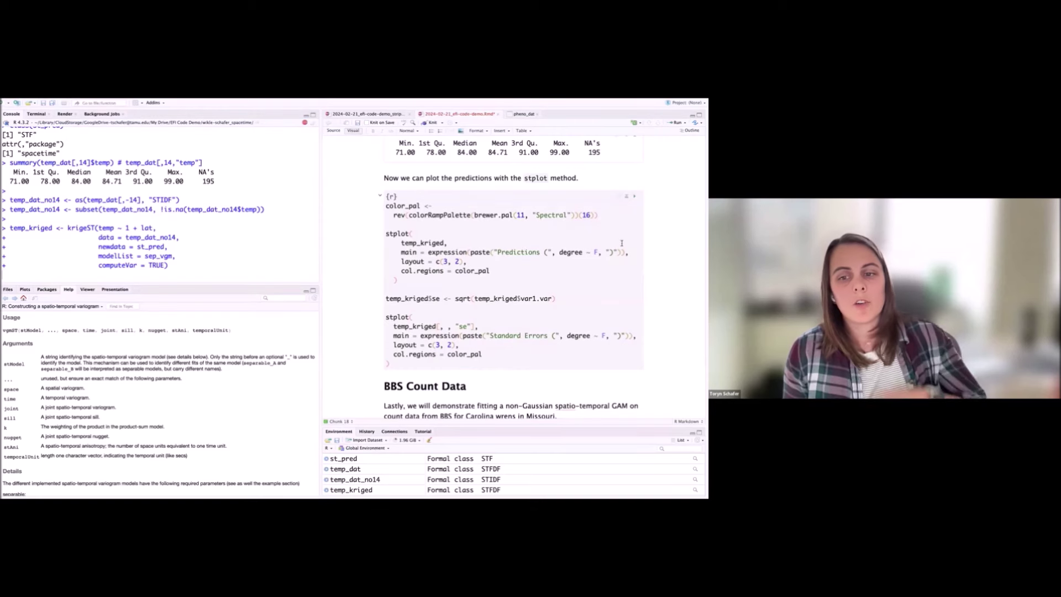
pyautogui.moveTo(385, 233); pyautogui.dragTo(409, 235)
pyautogui.click(409, 234)
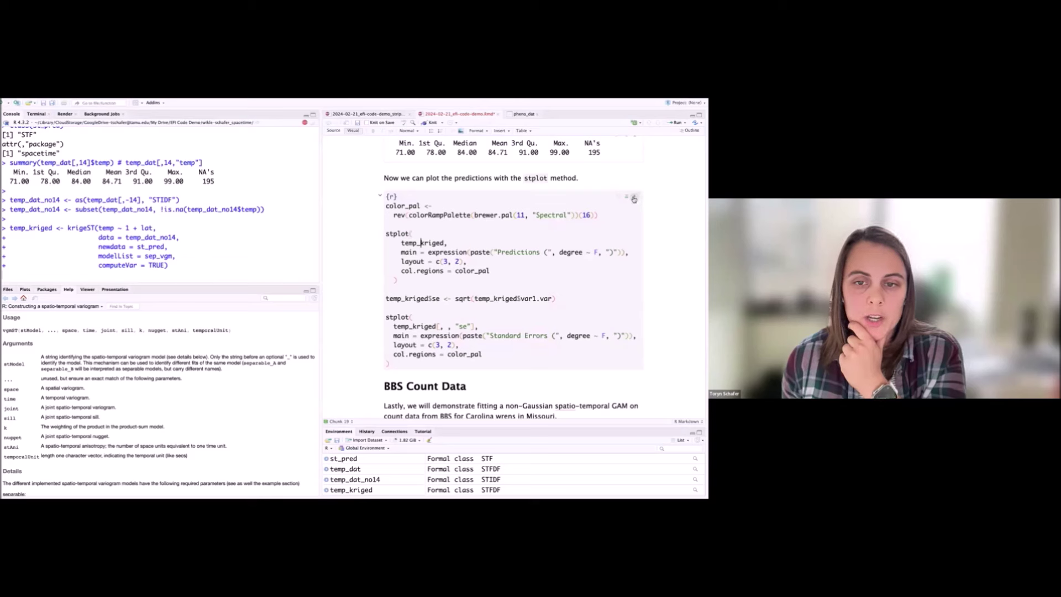
pyautogui.scroll(-1, 585, 255)
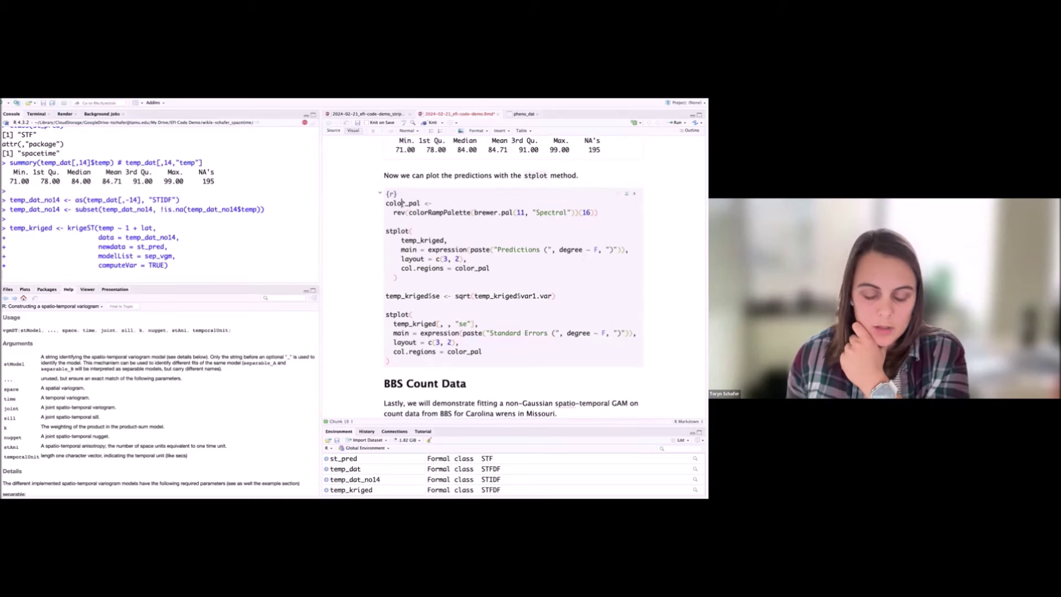
pyautogui.hotkey('ctrl', 'Return')
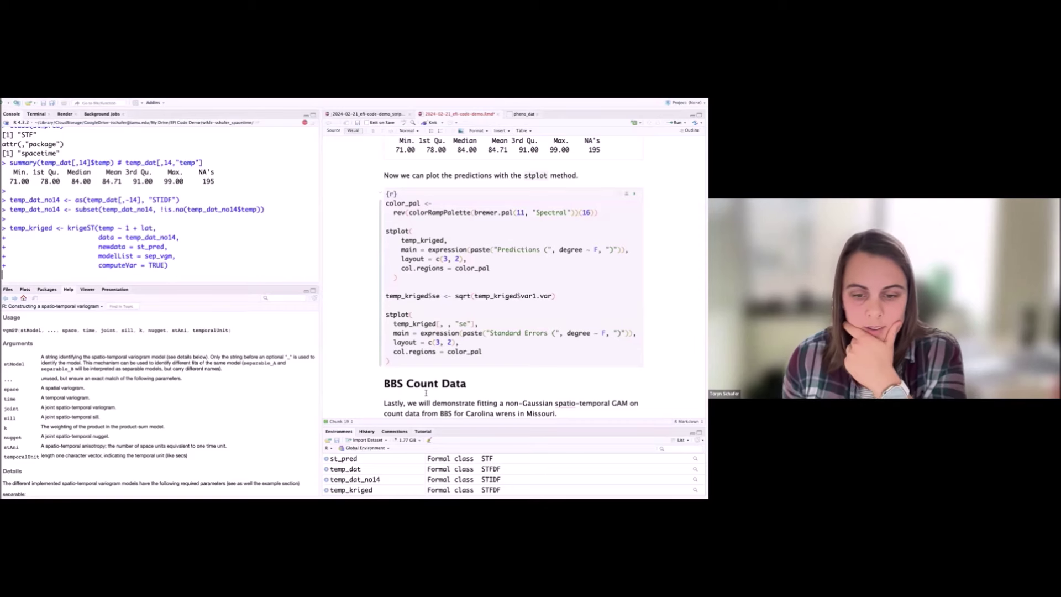
# - Enlarge the Environment pane and run the stplot chunk to map the kriged predictions and their standard errors
pyautogui.moveTo(430, 426); pyautogui.dragTo(428, 394)
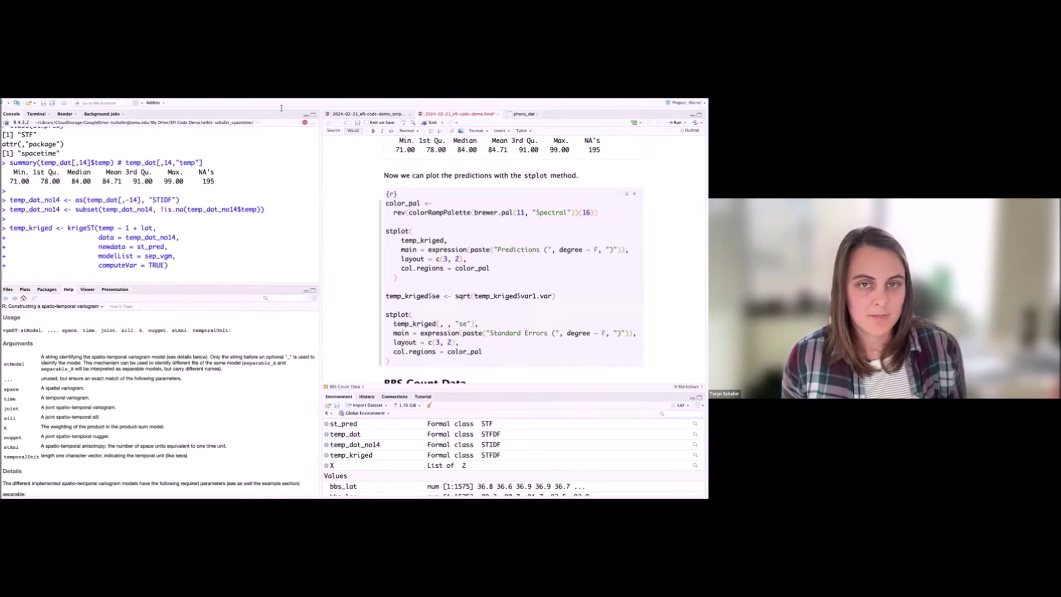
pyautogui.moveTo(281, 101)
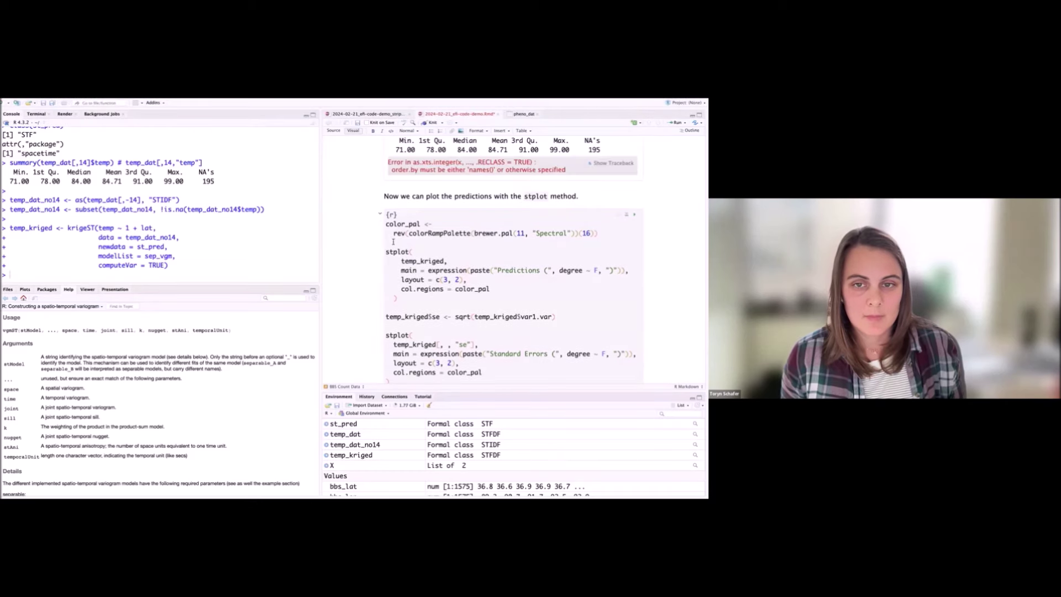
pyautogui.scroll(-1, 461, 254)
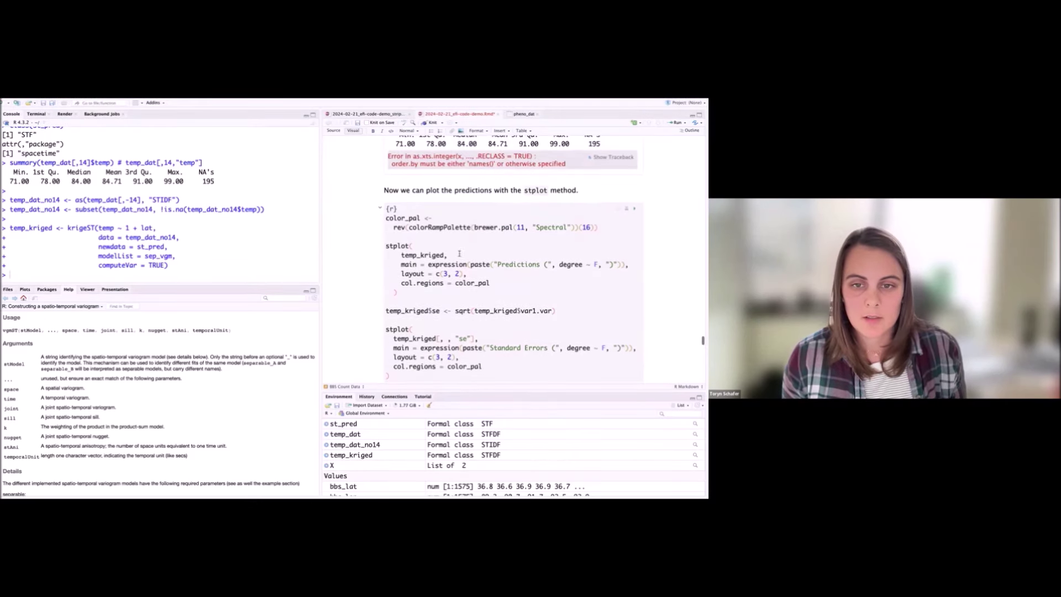
pyautogui.click(634, 208)
pyautogui.scroll(-8, 573, 291)
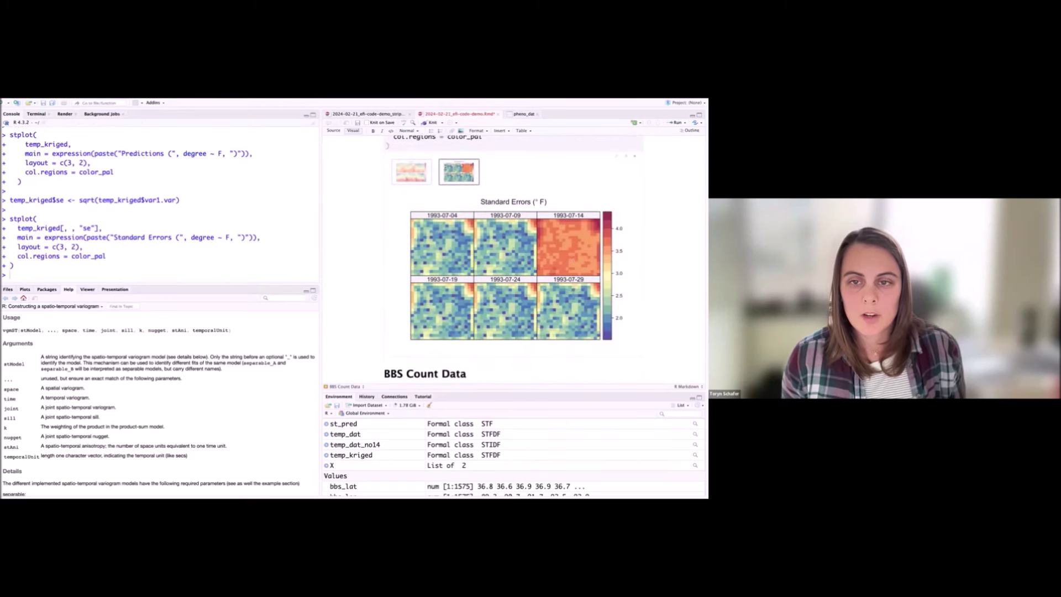
# - Display the Predictions (° F) maps and compare them with the stplot arguments that produce them
pyautogui.click(412, 172)
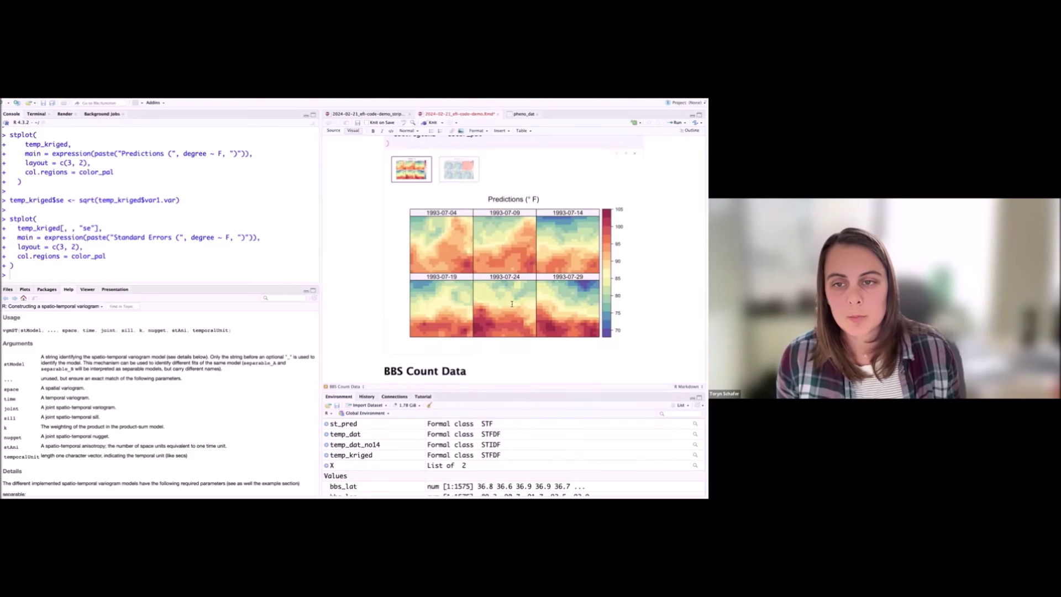
pyautogui.scroll(5, 511, 304)
pyautogui.click(410, 184)
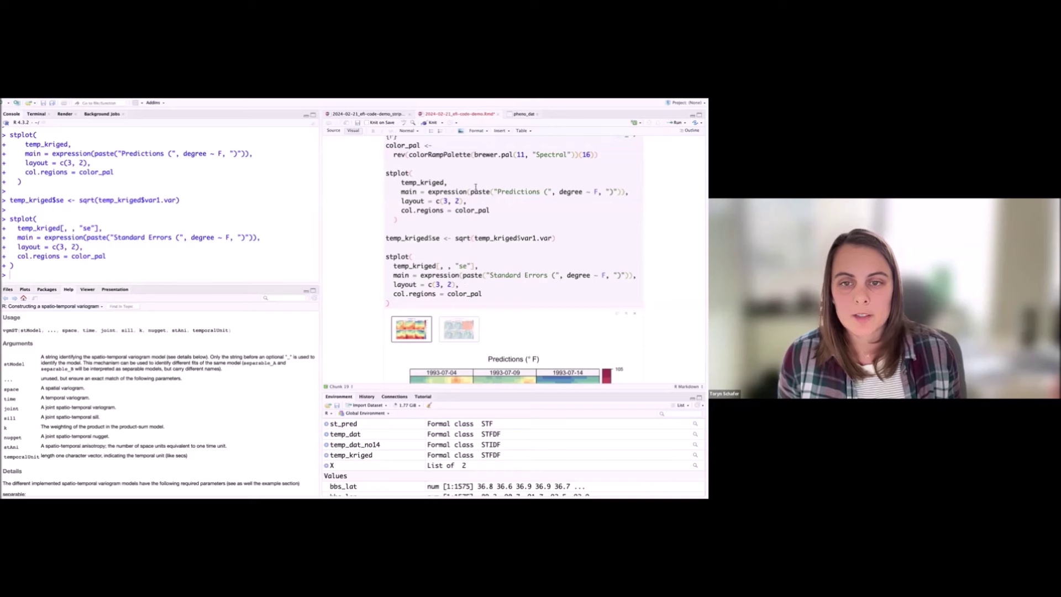
pyautogui.click(415, 210)
pyautogui.scroll(-3, 431, 265)
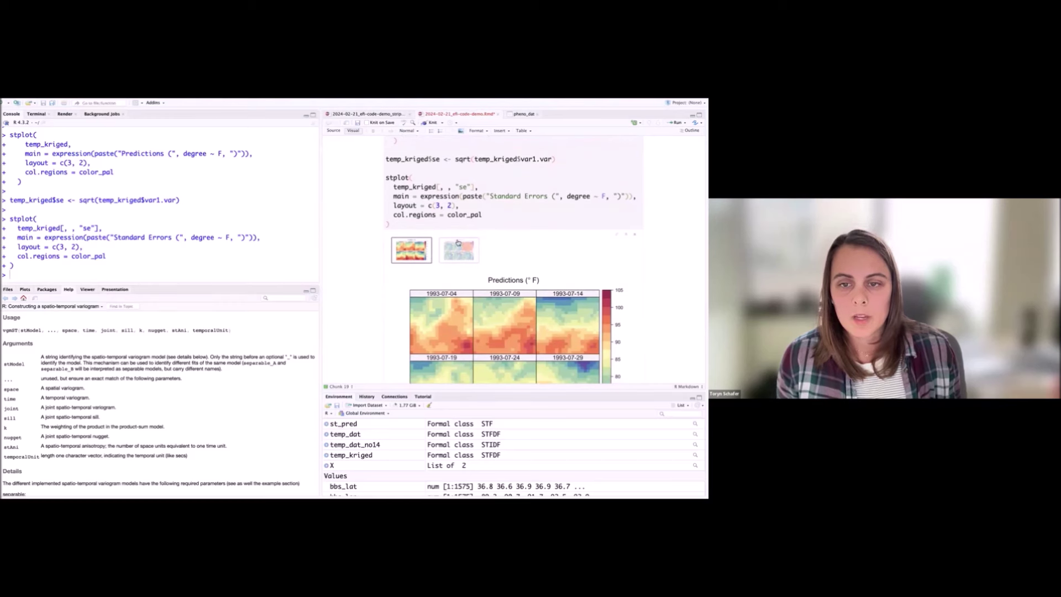
# - Display the Standard Errors (° F) maps and examine the 1993-07-14 panel against the other dates
pyautogui.click(459, 250)
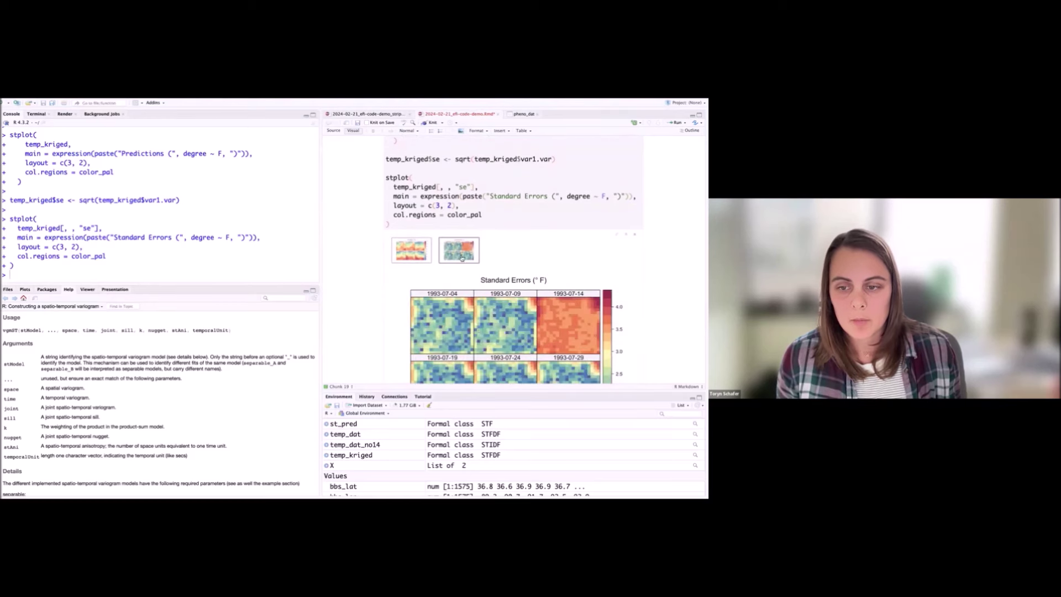
pyautogui.scroll(-2, 571, 272)
pyautogui.scroll(-1, 573, 274)
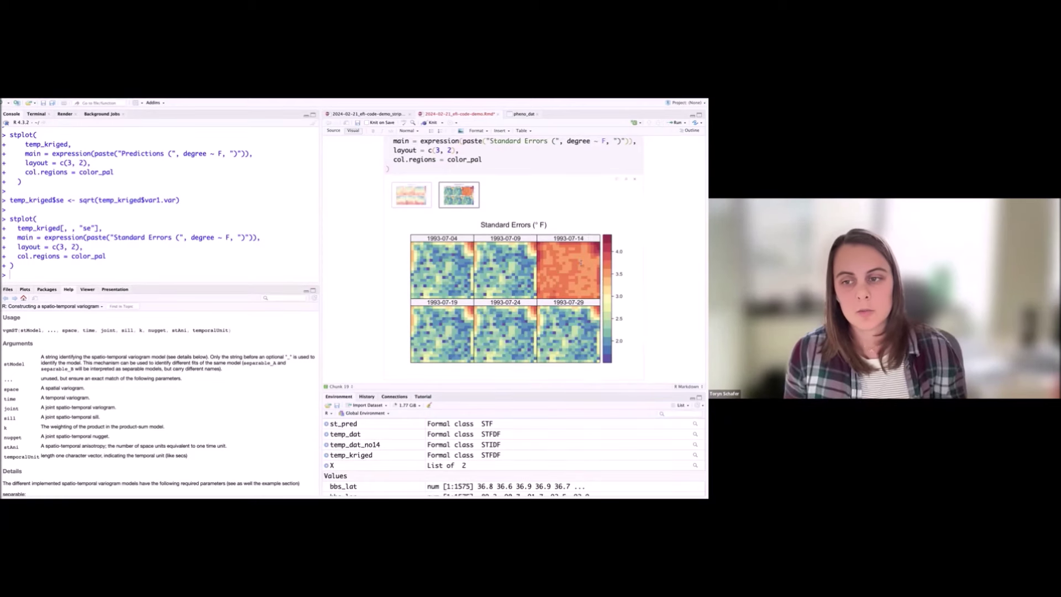
pyautogui.scroll(-1, 580, 264)
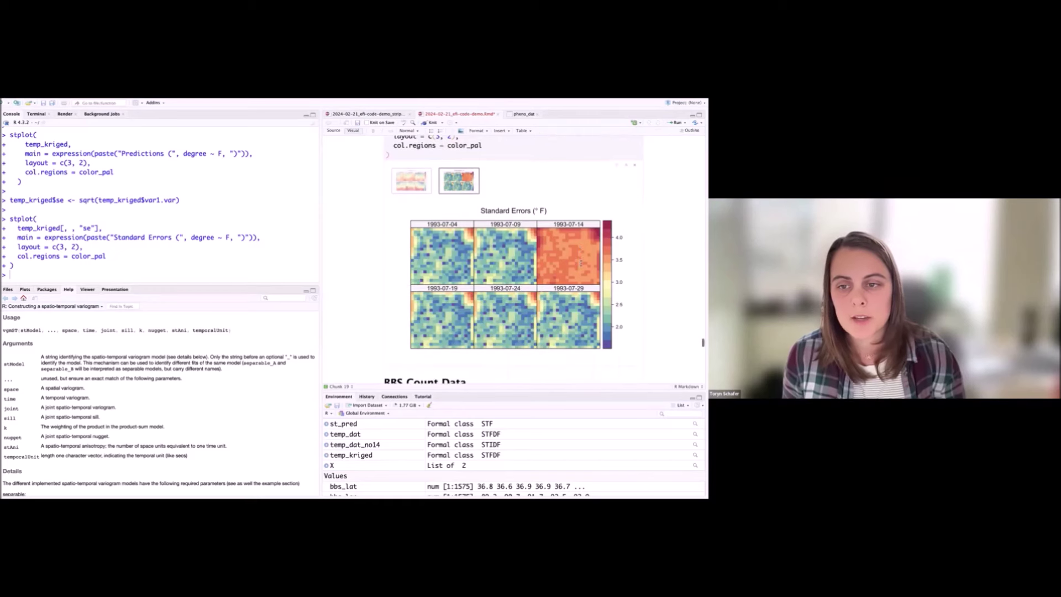
# - Run the first BBS Count Data chunk to load carolinawren-bbs.RDS into bbs_dat
pyautogui.scroll(-5, 566, 256)
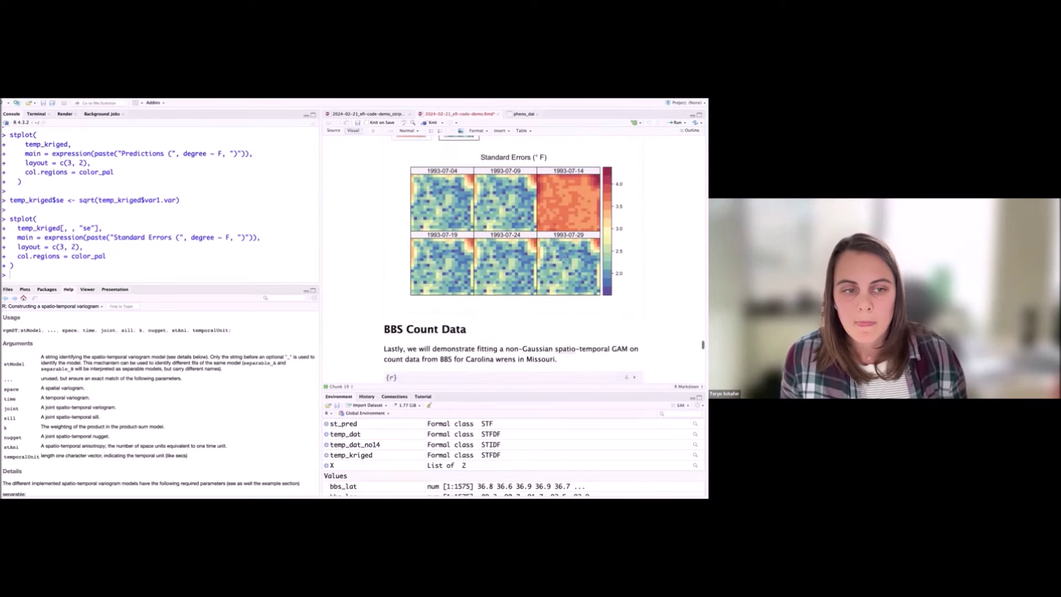
pyautogui.scroll(-8, 537, 278)
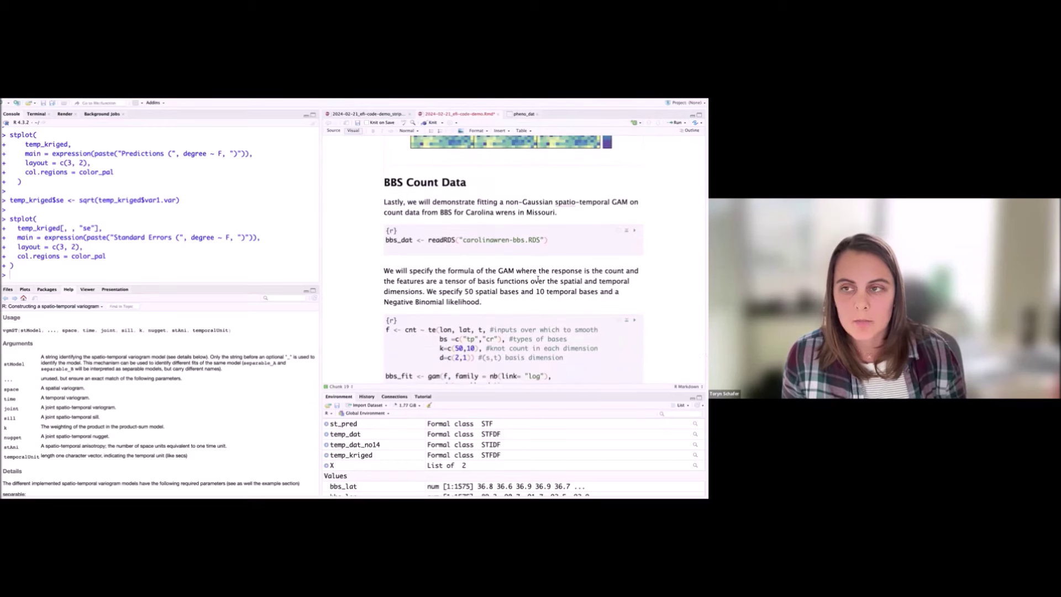
pyautogui.scroll(-2, 528, 278)
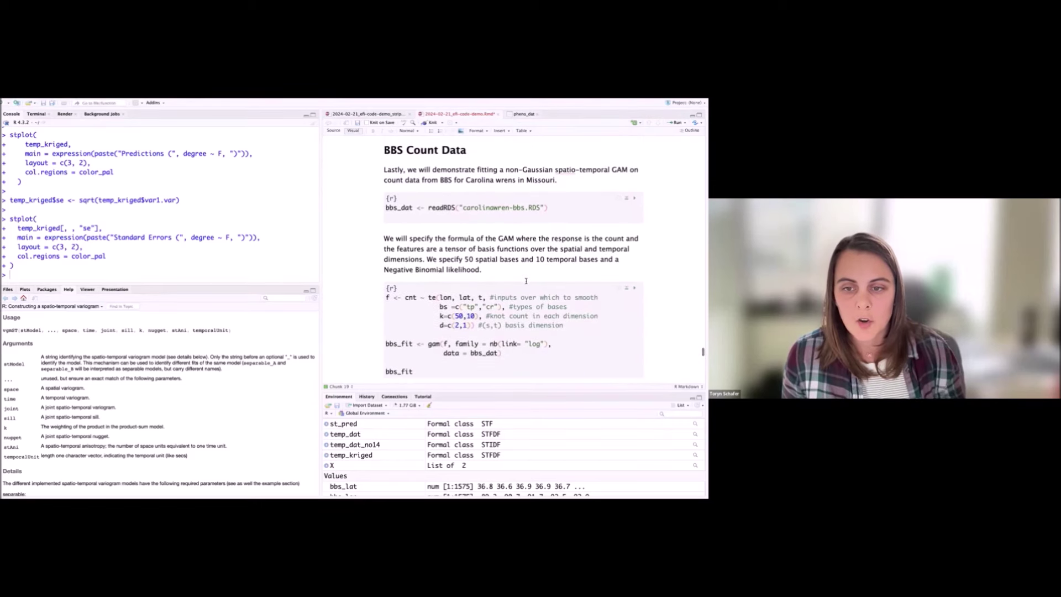
pyautogui.scroll(1, 526, 281)
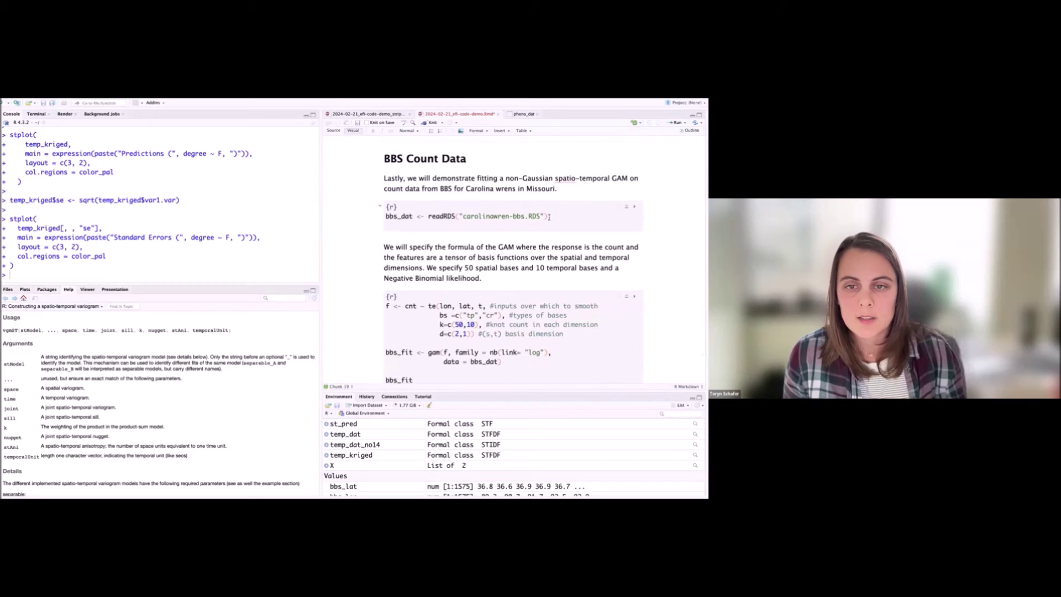
pyautogui.click(636, 206)
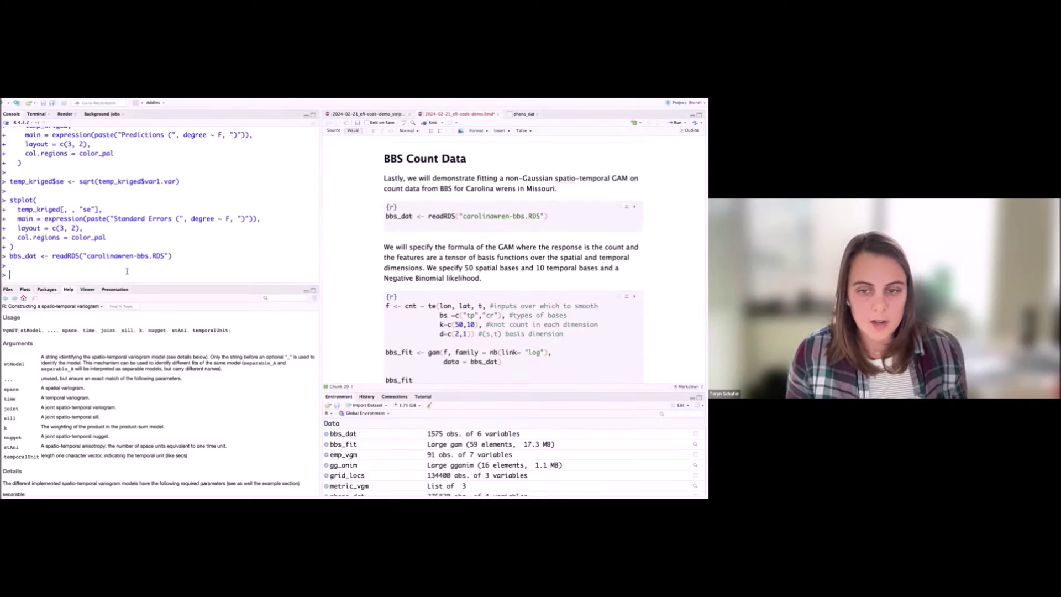
# - Check the class and the column names of bbs_dat in the console with class(bbs_dat) and names(bbs_dat)
pyautogui.write('closs(bbs_da')
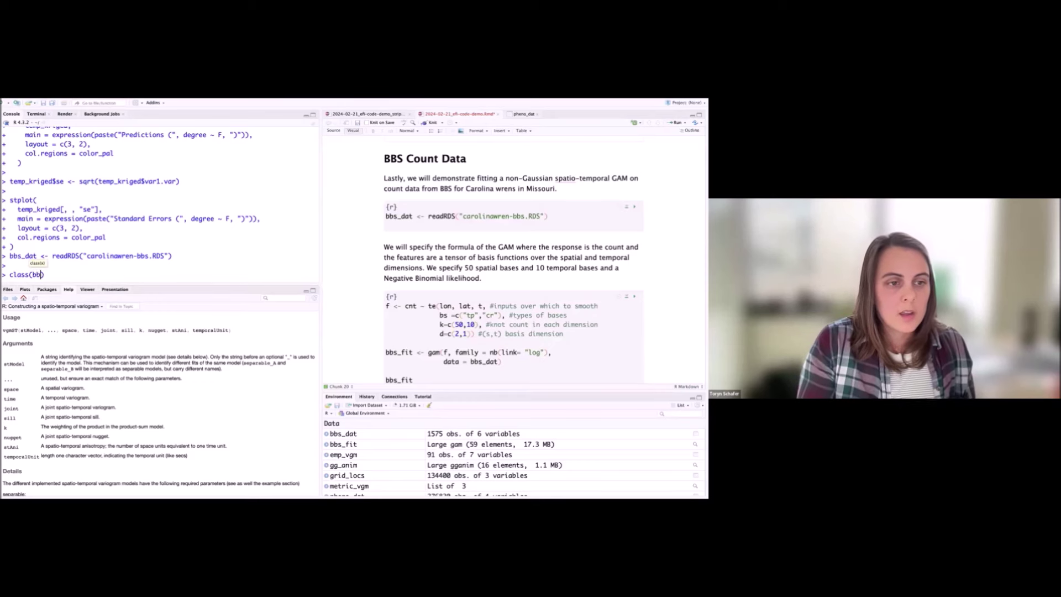
pyautogui.write('t')
pyautogui.press('Return')
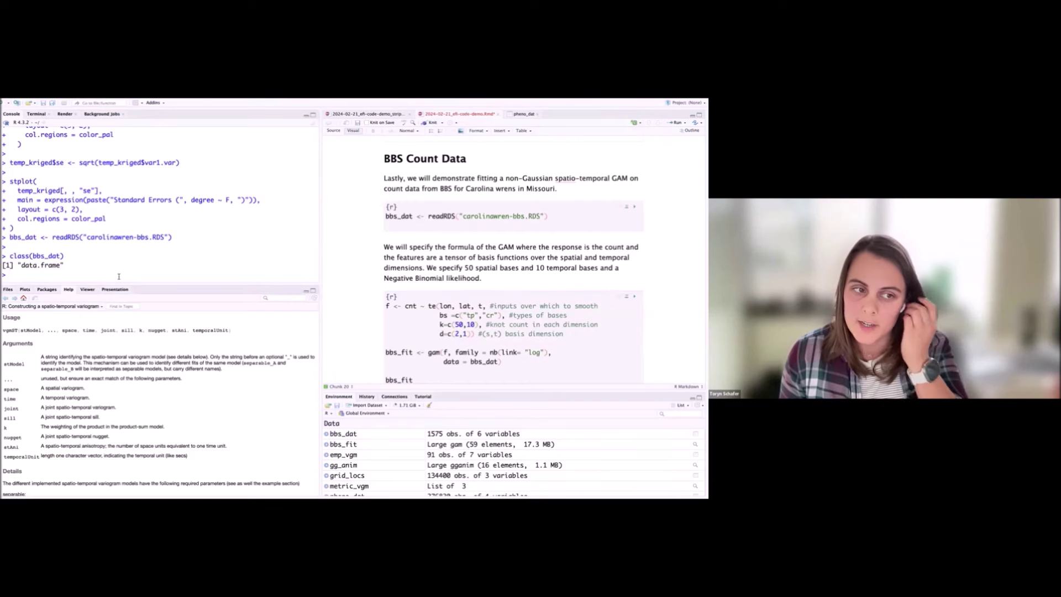
pyautogui.scroll(-2, 471, 232)
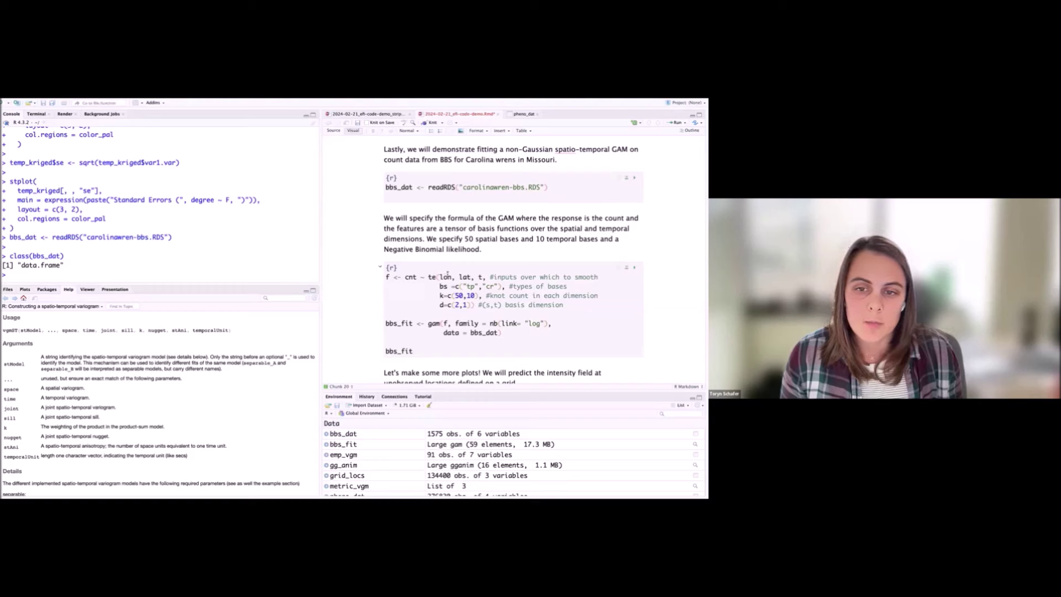
pyautogui.write('names(bbs_dat')
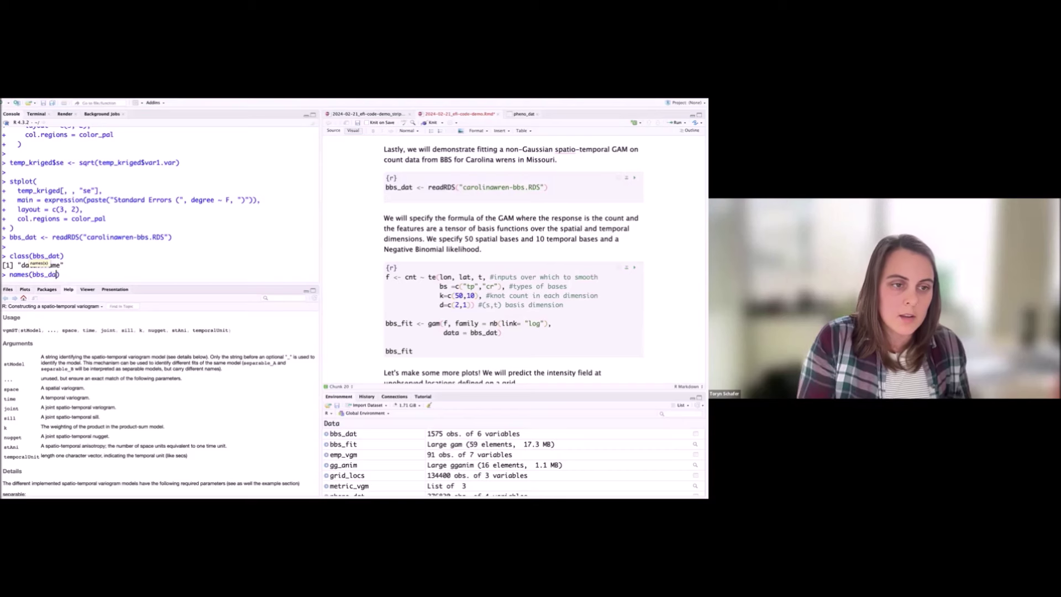
pyautogui.press('Return')
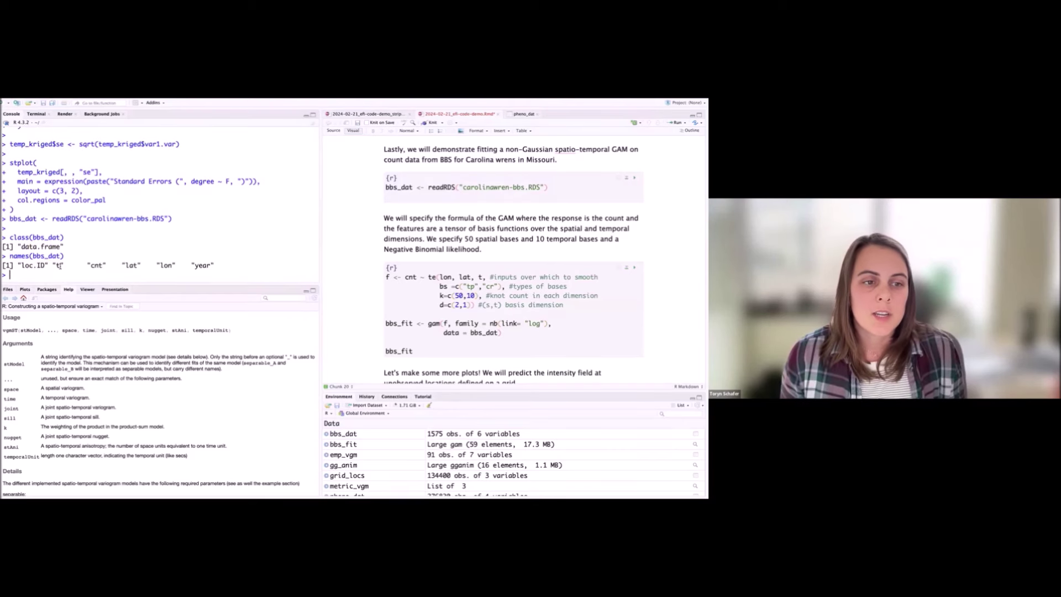
# - Read the GAM chunk, examining the te() formula's basis types, knot counts and dimensions, and the negative binomial gam call
pyautogui.scroll(-1, 425, 221)
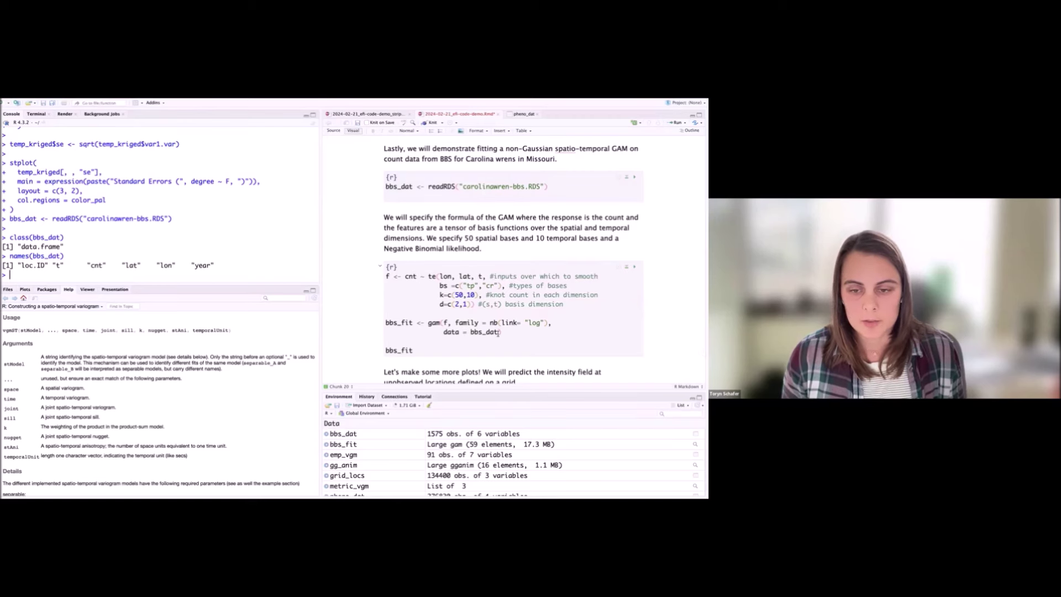
pyautogui.scroll(-1, 469, 277)
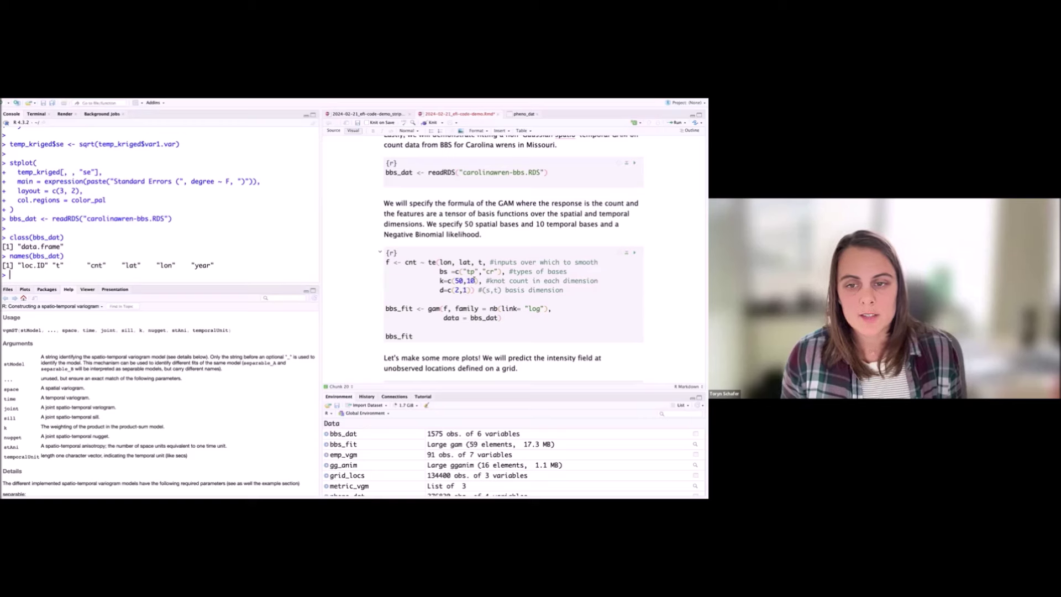
pyautogui.scroll(-2, 517, 306)
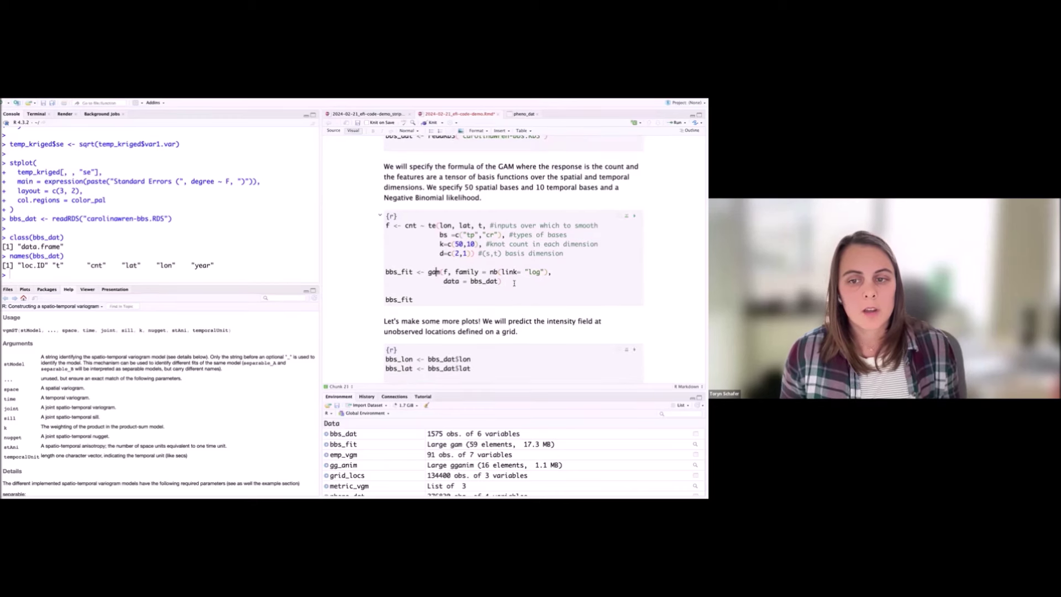
pyautogui.scroll(-1, 514, 283)
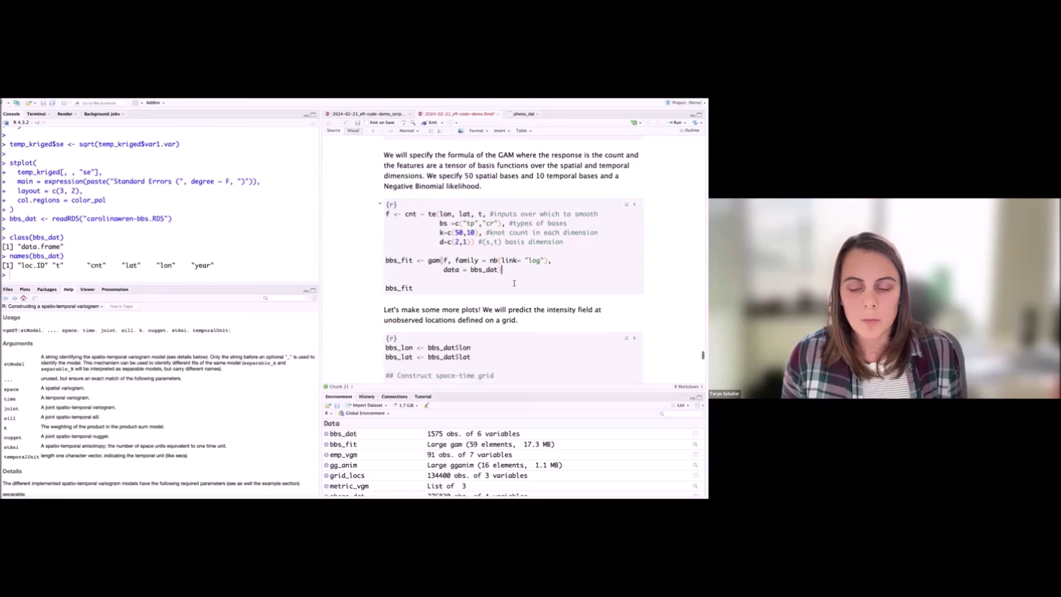
pyautogui.scroll(-1, 514, 283)
pyautogui.scroll(-4, 514, 283)
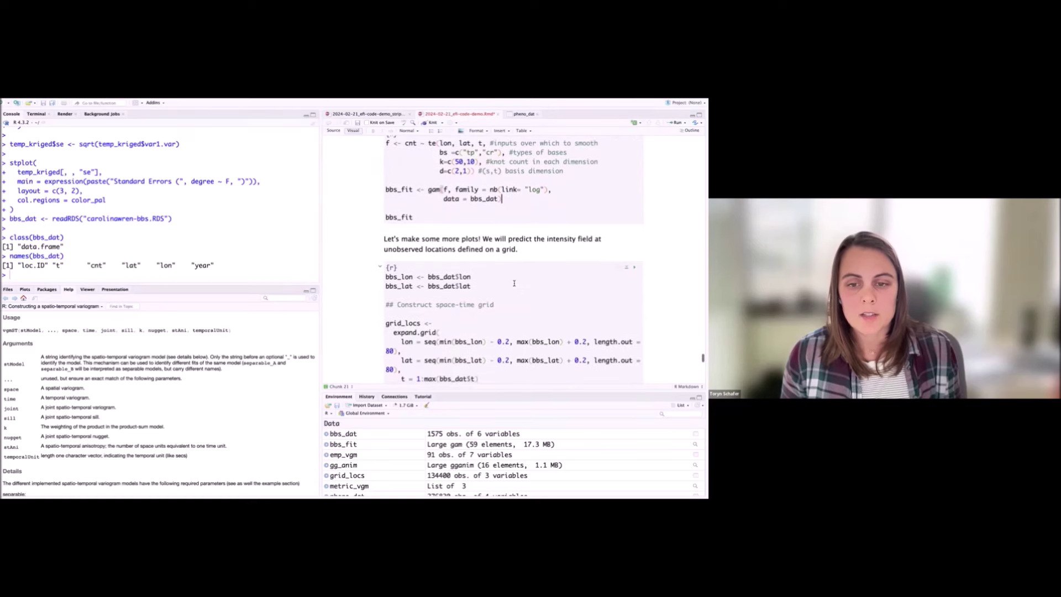
# - Examine the chunks that build the space-time grid, predict from bbs_fit with standard errors, and plot predictions with overlaid observations
pyautogui.scroll(-2, 508, 349)
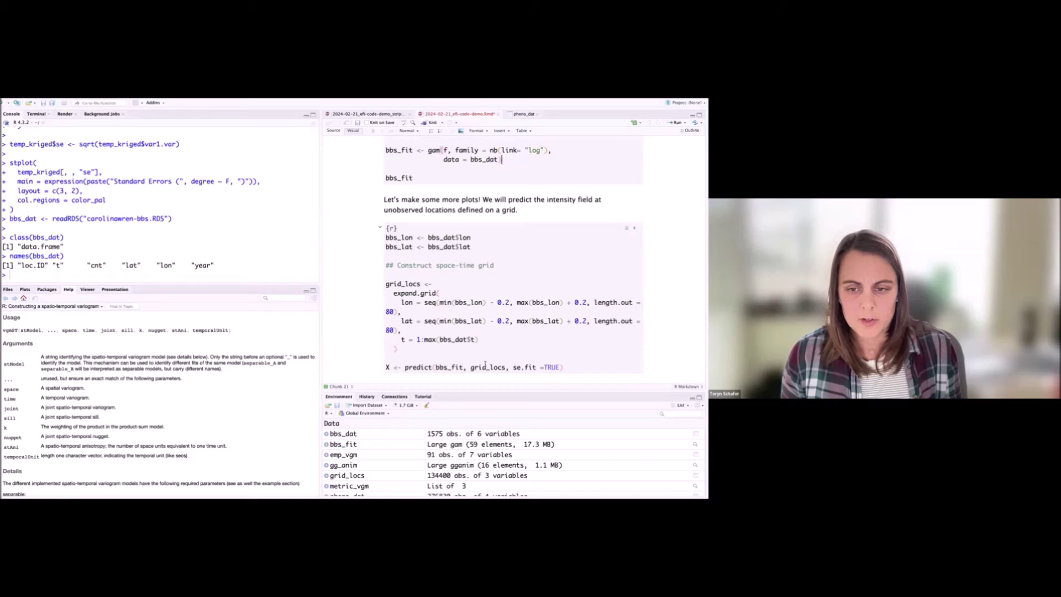
pyautogui.scroll(-1, 527, 326)
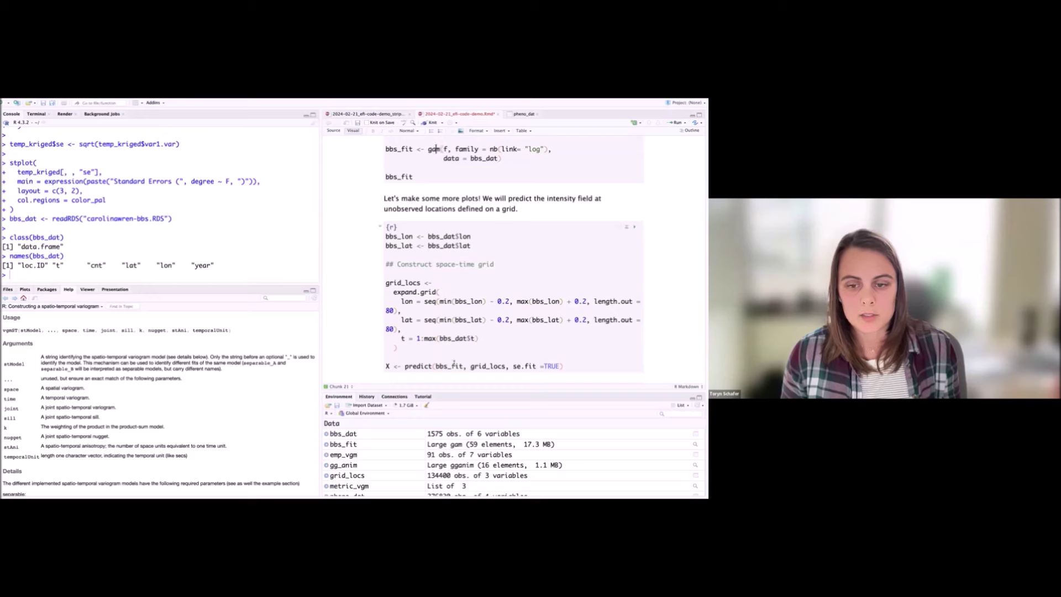
pyautogui.click(428, 366)
pyautogui.scroll(-1, 431, 354)
pyautogui.scroll(-2, 439, 298)
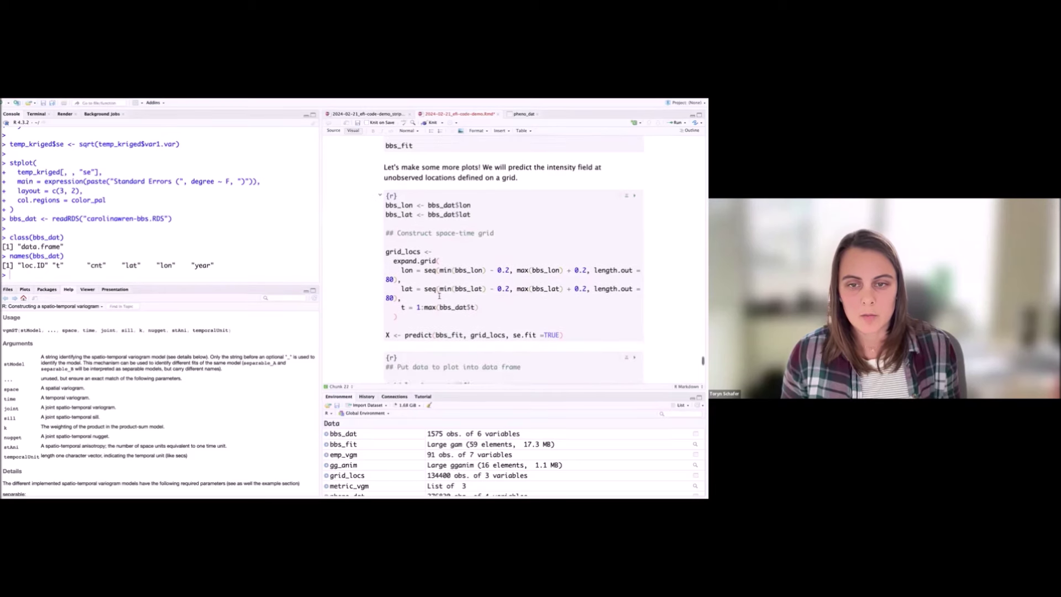
pyautogui.scroll(-5, 439, 297)
pyautogui.scroll(-10, 439, 296)
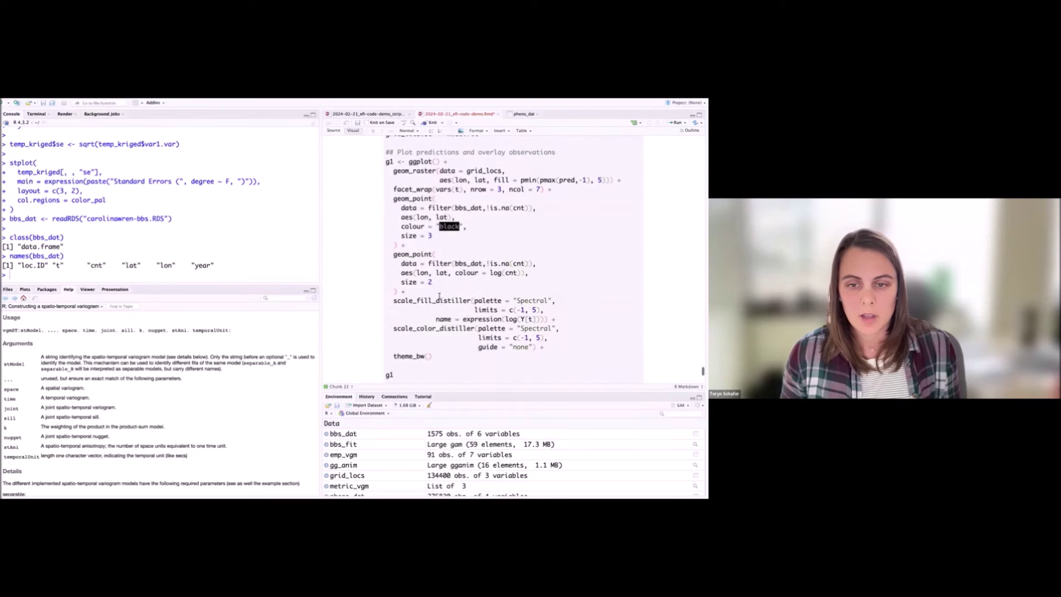
pyautogui.scroll(15, 439, 296)
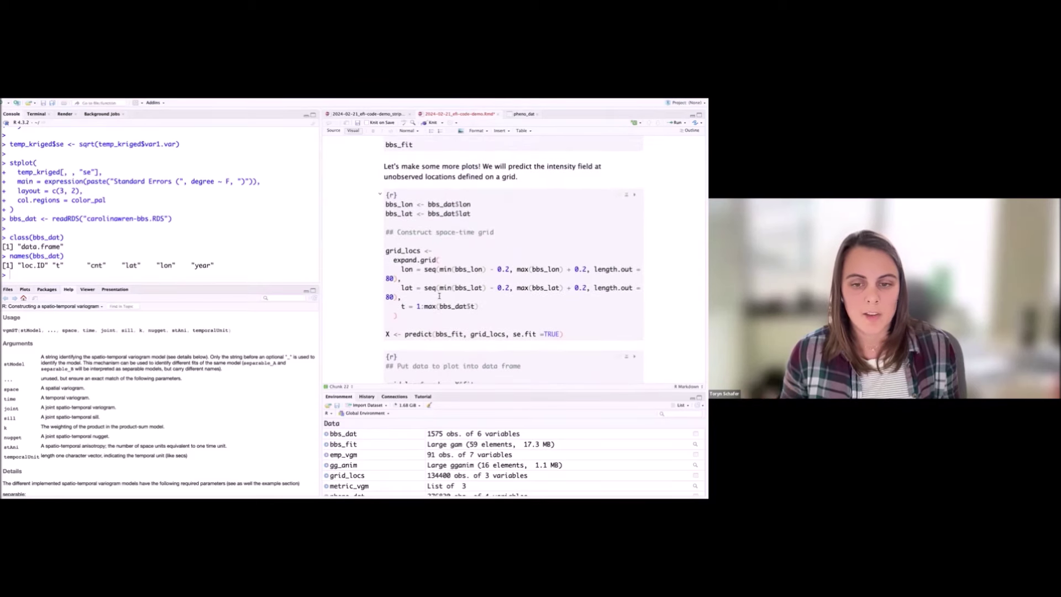
pyautogui.scroll(2, 439, 295)
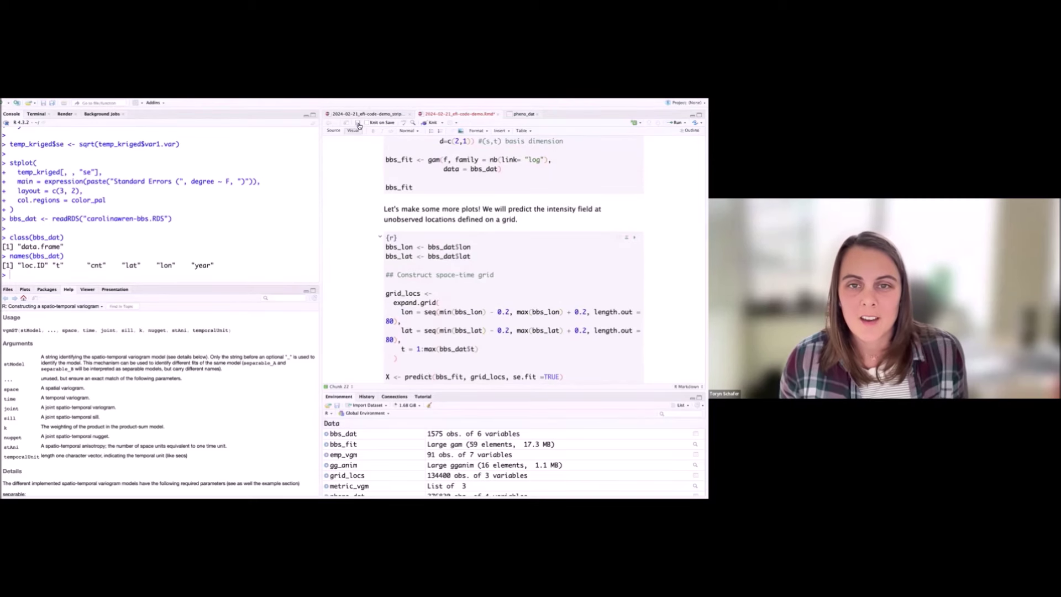
pyautogui.moveTo(377, 102)
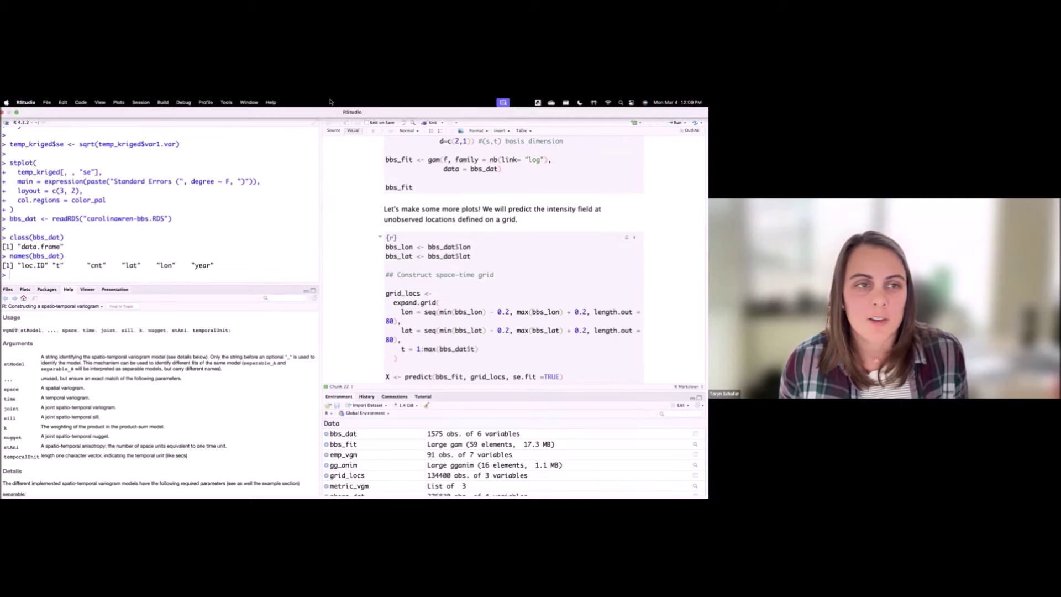